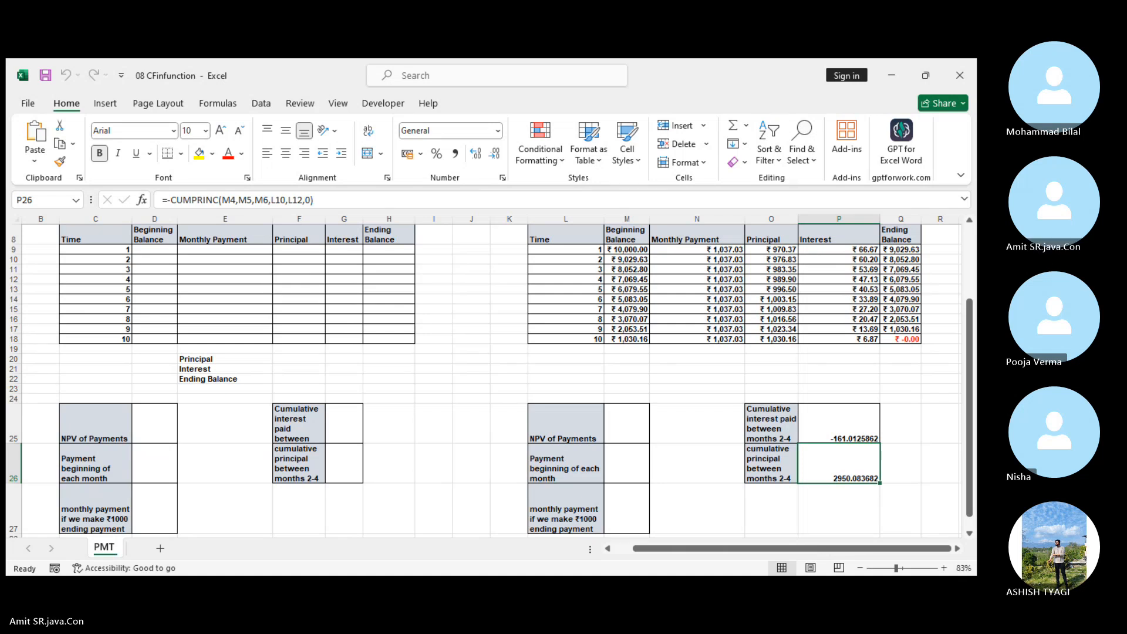
# Clear the contents of the filled-in loan repayment schedule, cells M9:Q18, keeping the table's headers and time numbers.
pyautogui.click(815, 165)
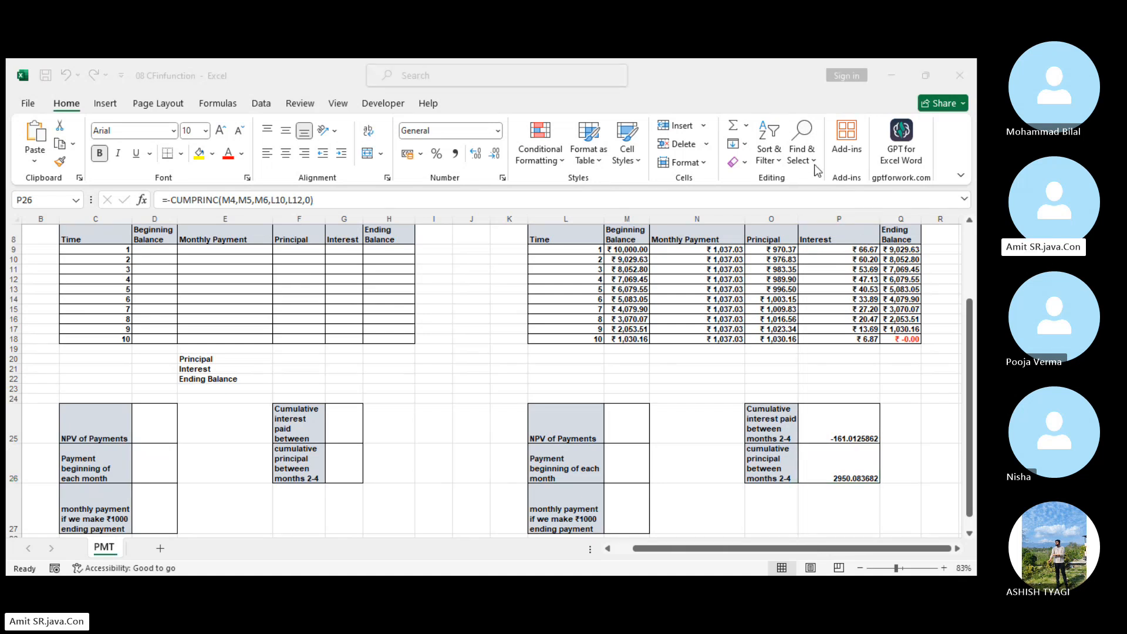
pyautogui.scroll(3, 843, 480)
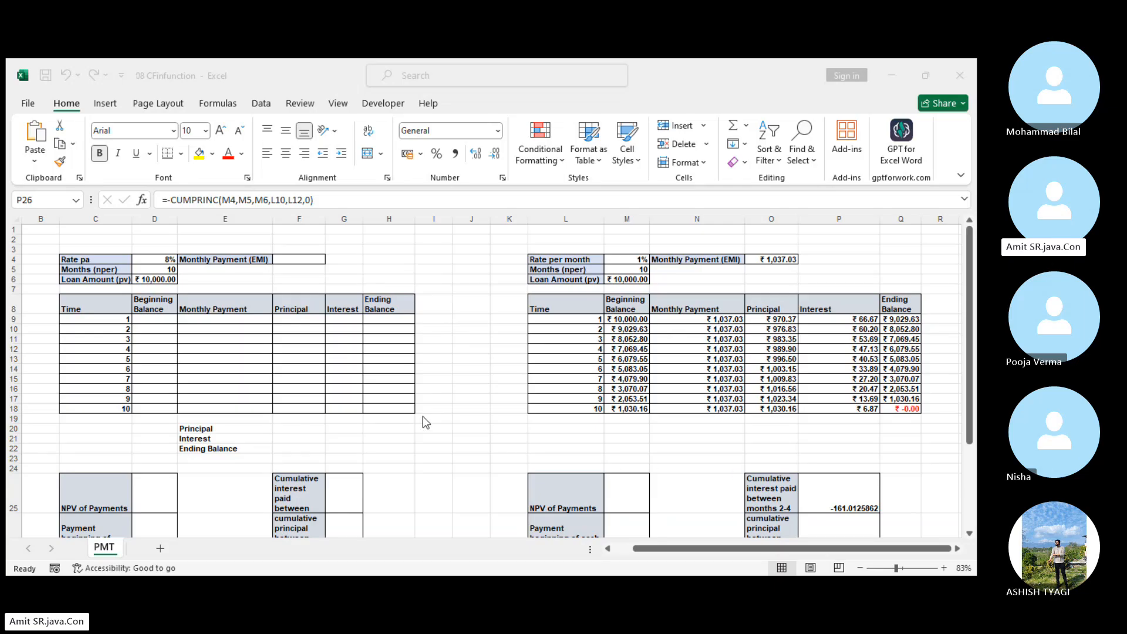
pyautogui.moveTo(629, 320); pyautogui.dragTo(893, 409)
pyautogui.rightClick(738, 370)
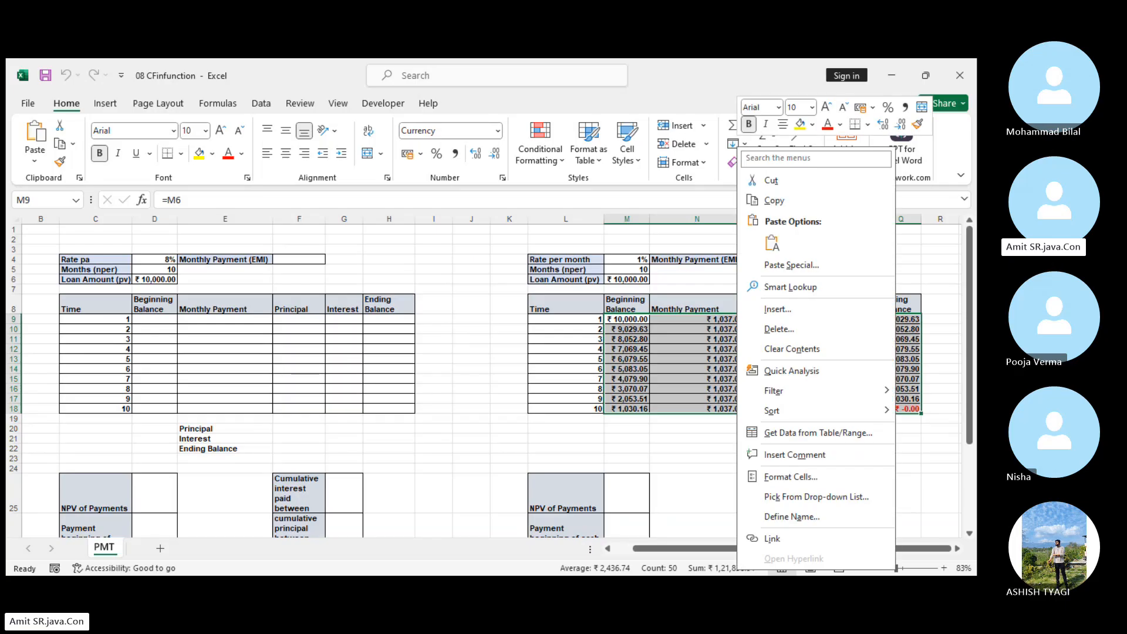
pyautogui.click(791, 349)
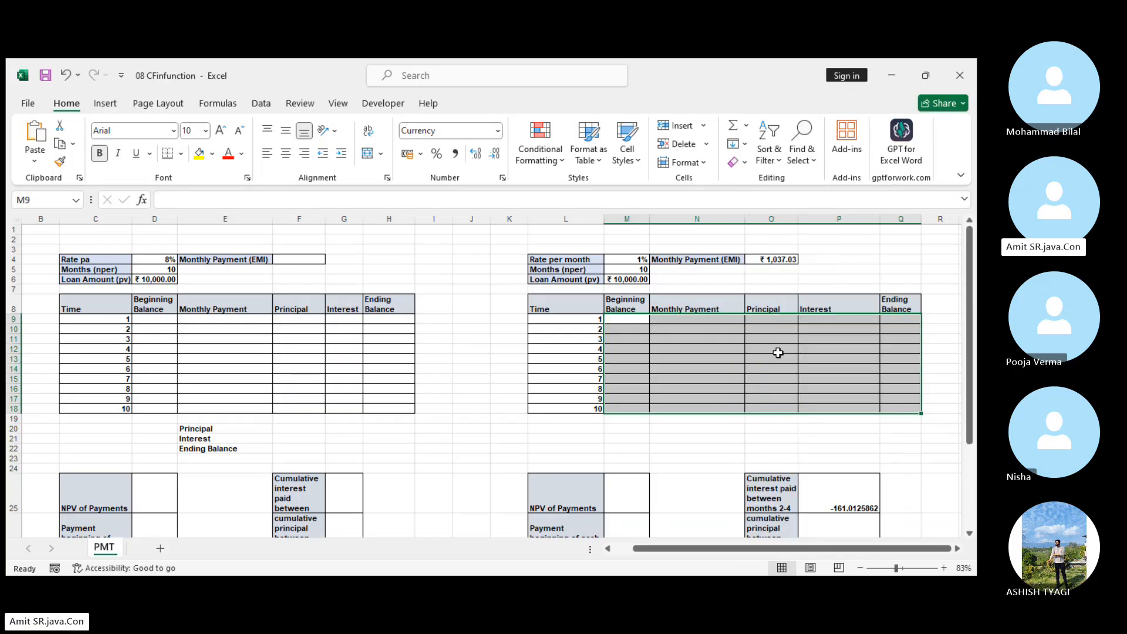
# Clear the existing Monthly Payment (EMI) formula from cell O4 beside the rate per month inputs.
pyautogui.click(900, 570)
pyautogui.click(689, 457)
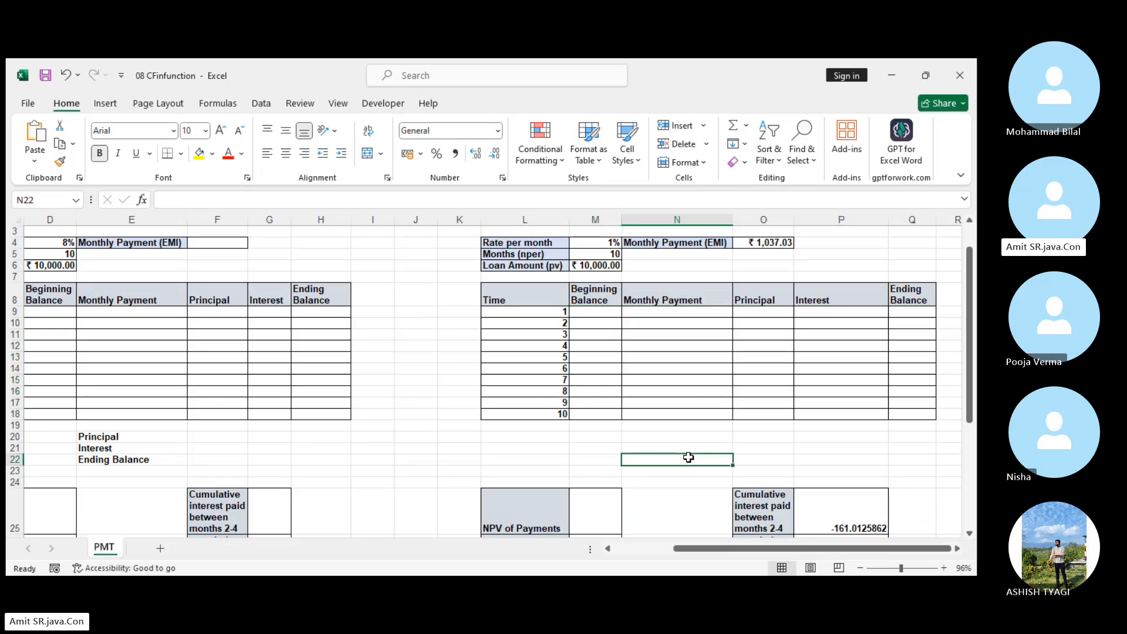
pyautogui.rightClick(761, 243)
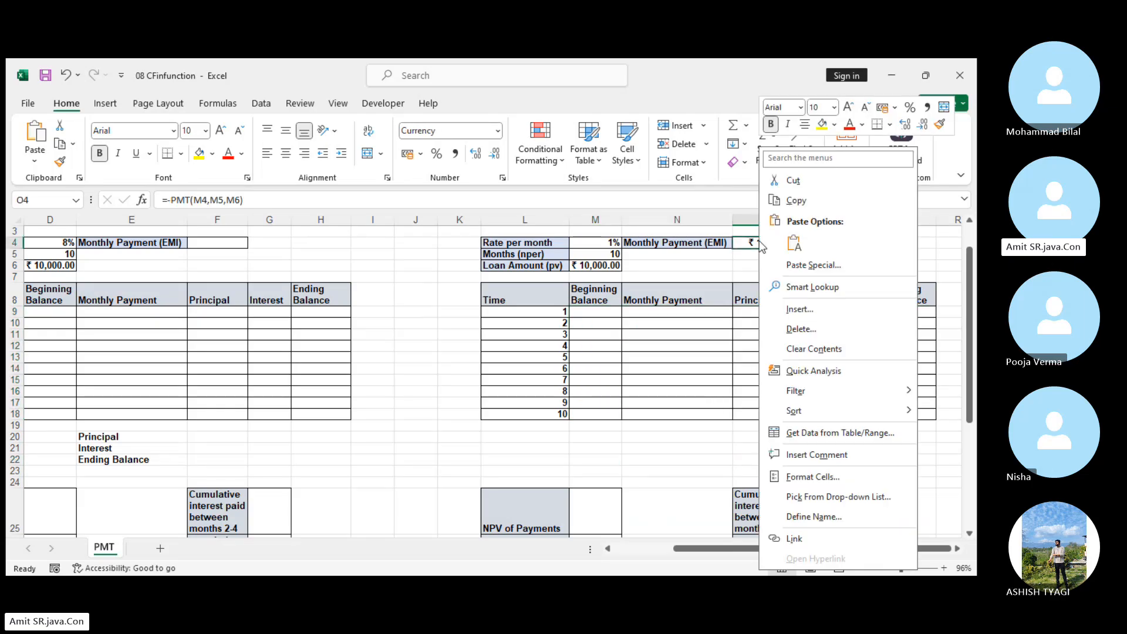
pyautogui.click(810, 351)
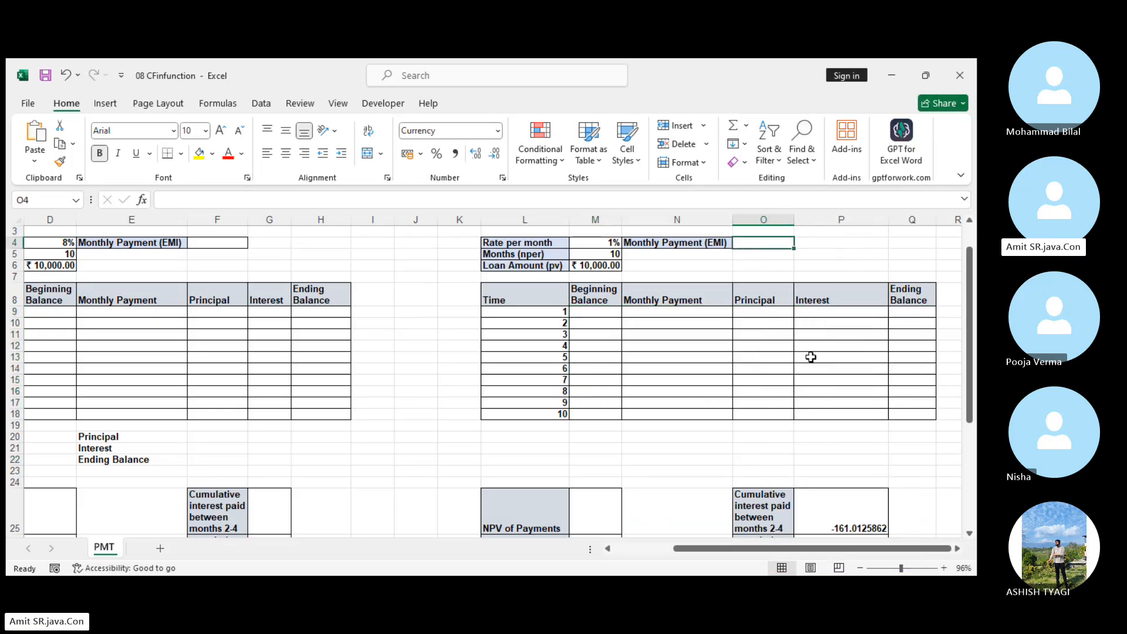
pyautogui.click(802, 441)
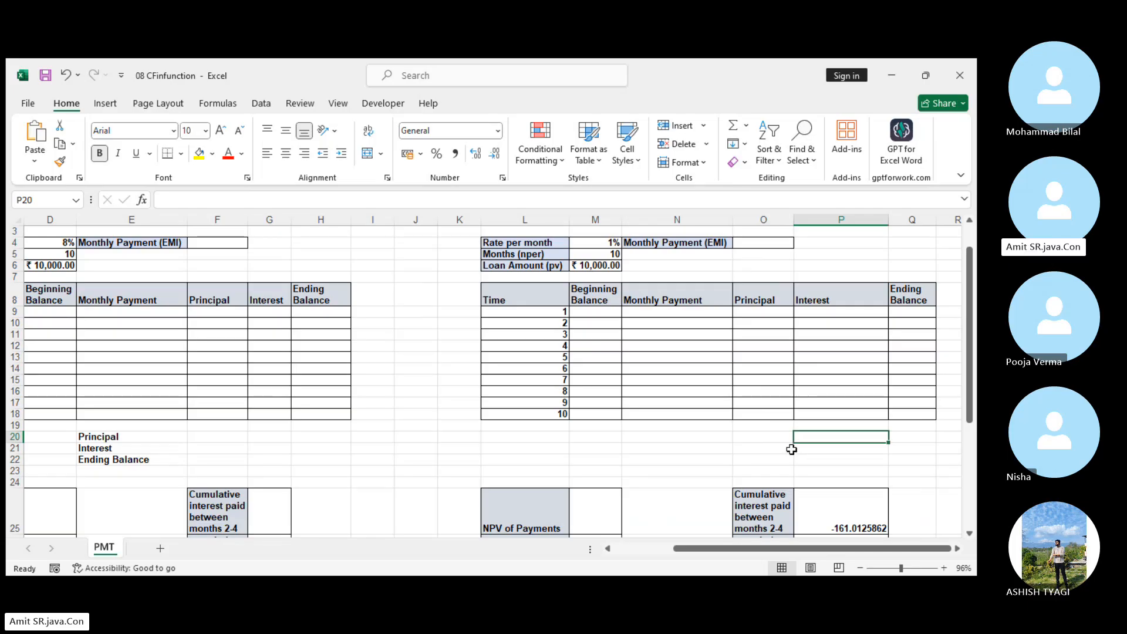
# Clear the cumulative interest and cumulative principal results for months 2-4 in cells P25:P26.
pyautogui.scroll(-3, 792, 449)
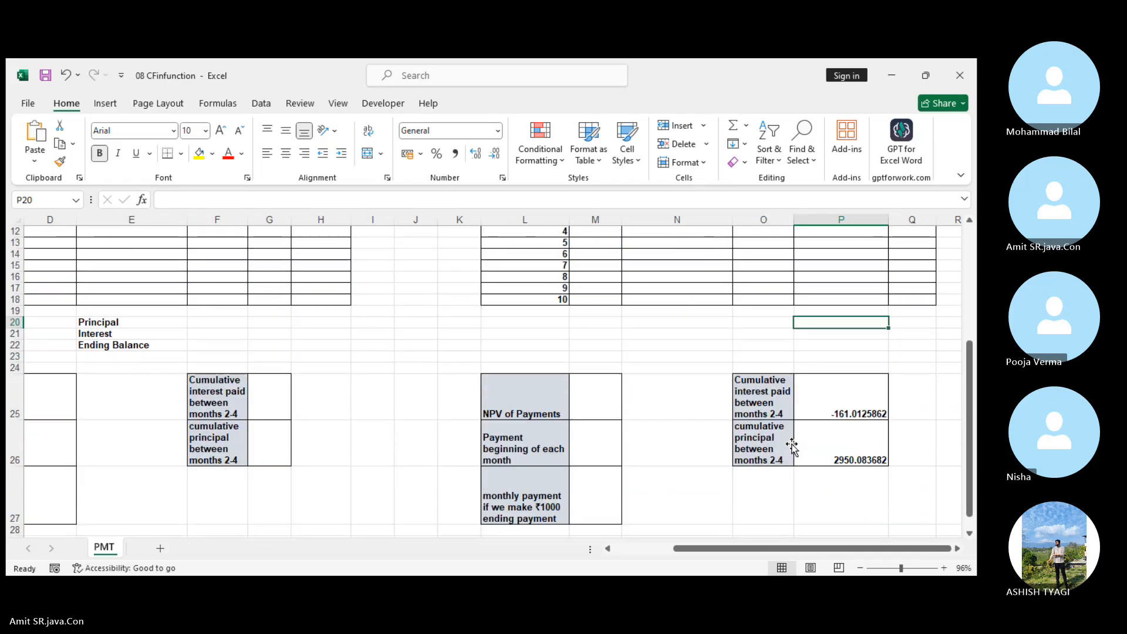
pyautogui.moveTo(859, 393); pyautogui.dragTo(869, 445)
pyautogui.rightClick(869, 445)
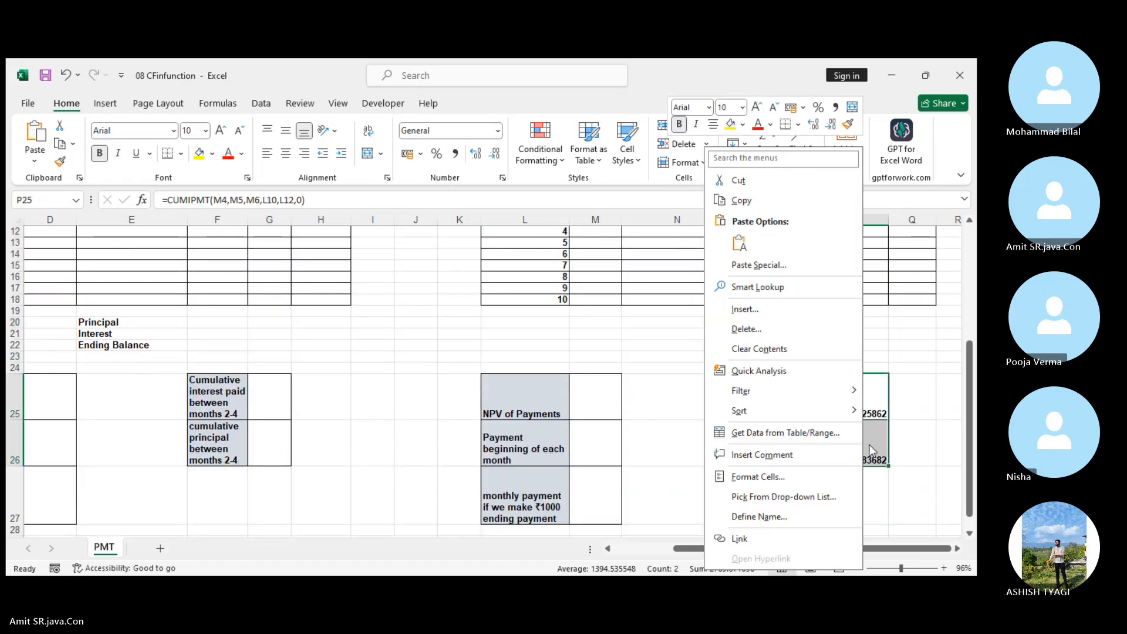
pyautogui.click(785, 350)
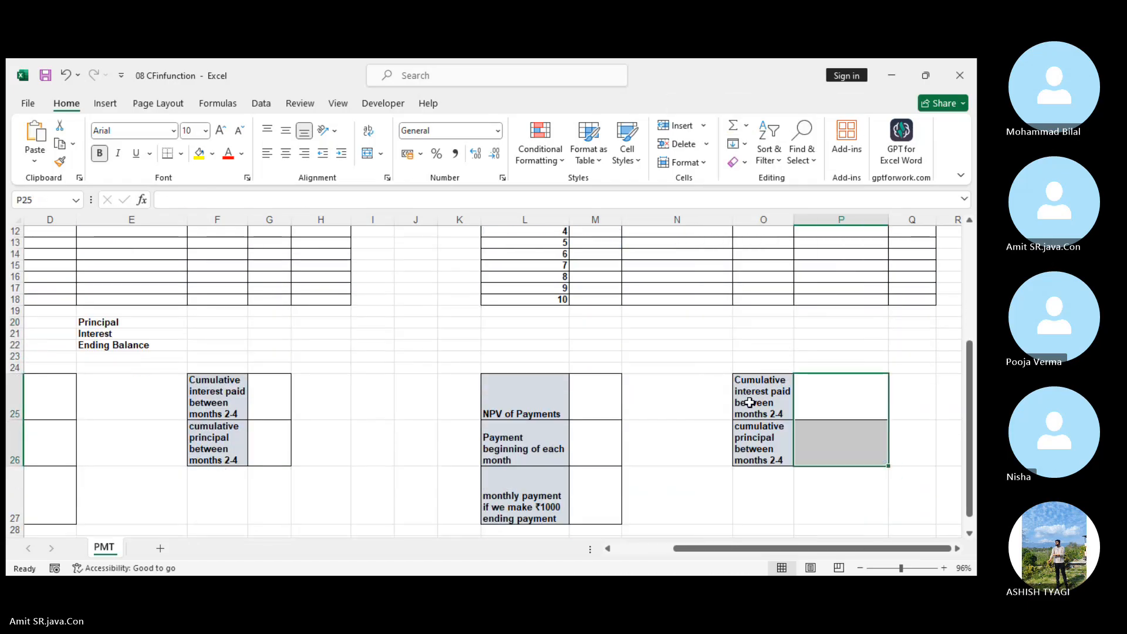
# Calculate the Monthly Payment (EMI) in O4 with =PMT(M4,M5,M6), using the monthly rate, number of months and loan amount.
pyautogui.scroll(3, 750, 403)
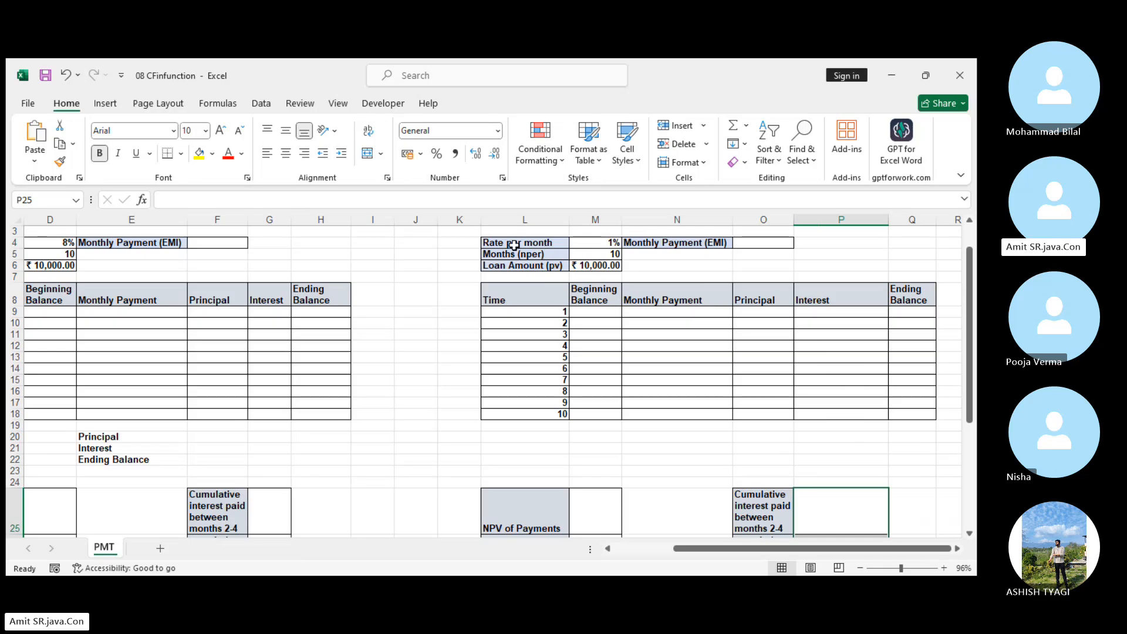
pyautogui.click(608, 246)
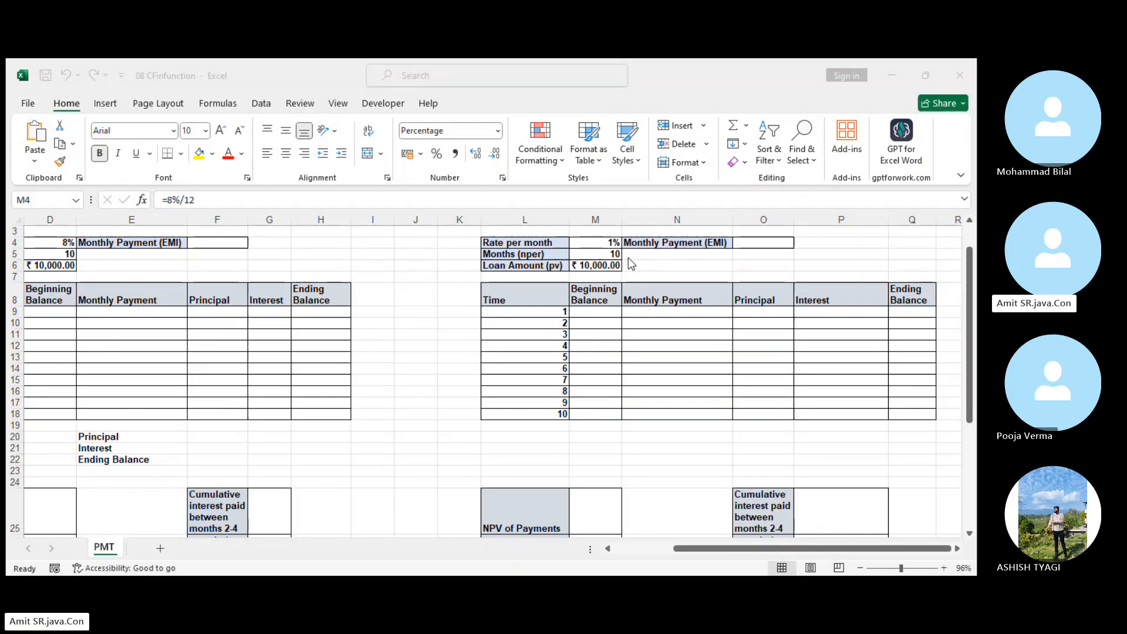
pyautogui.click(582, 256)
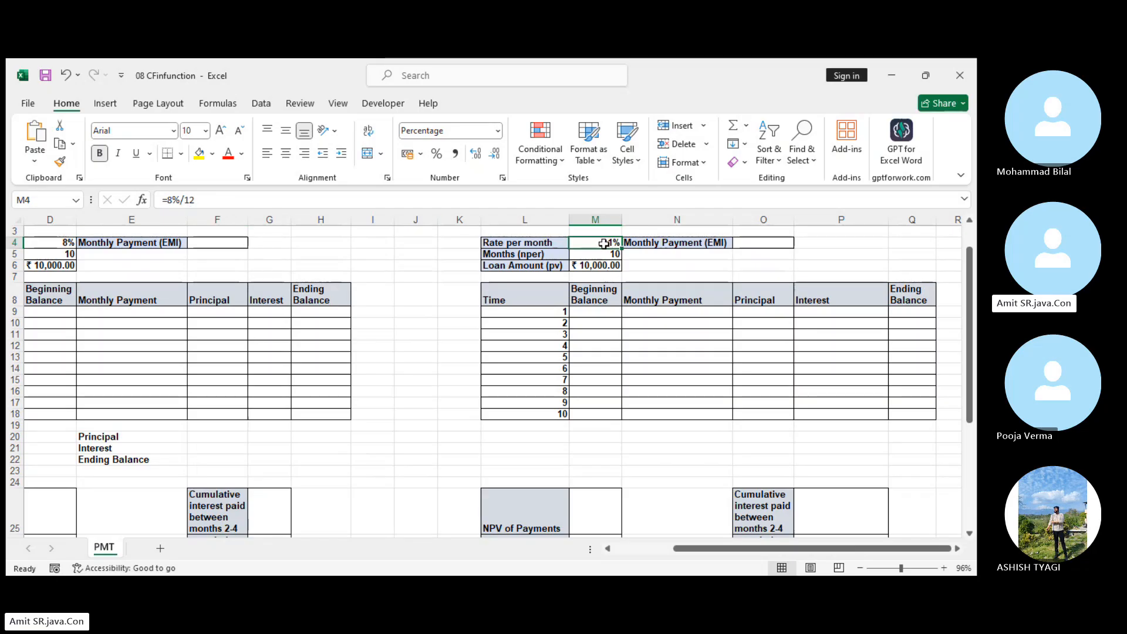
pyautogui.click(776, 247)
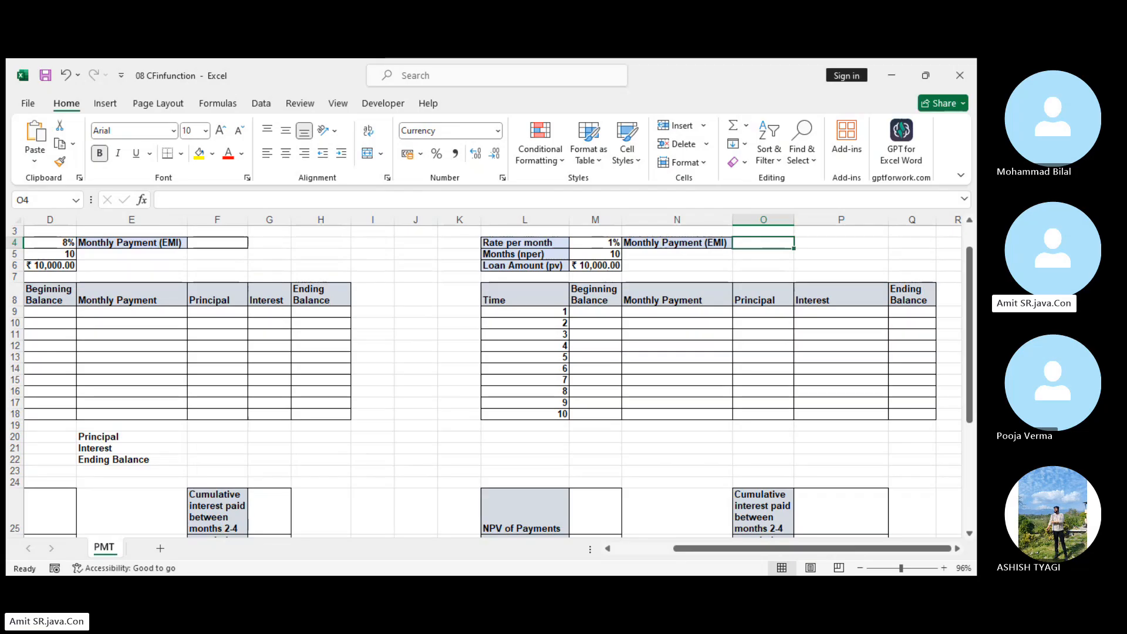
pyautogui.write('=')
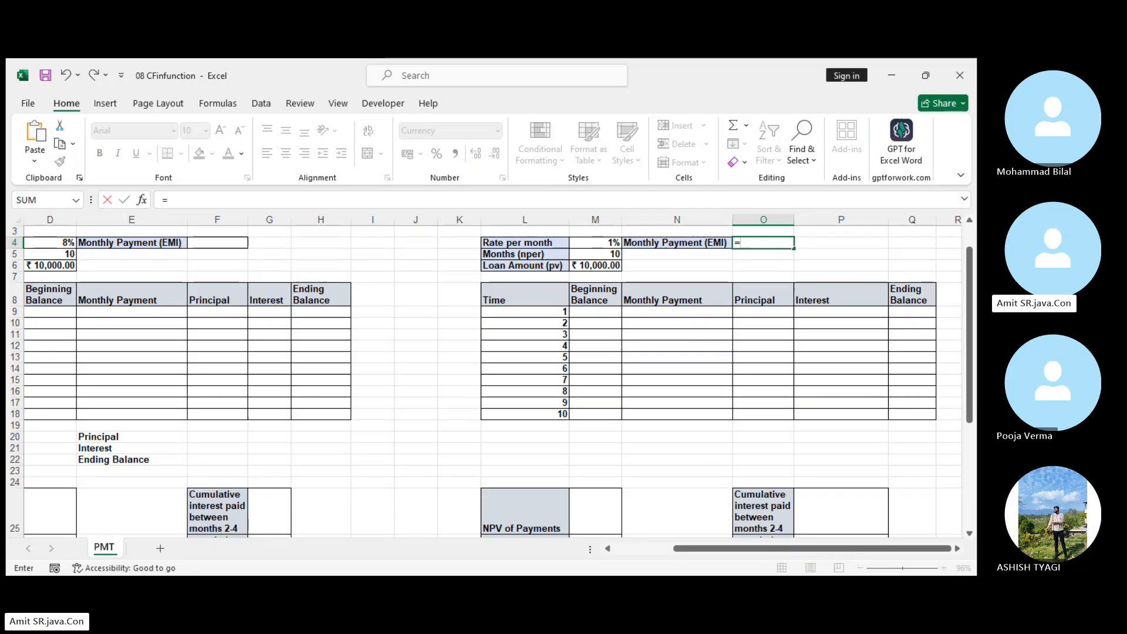
pyautogui.write('pmt')
pyautogui.press('Tab')
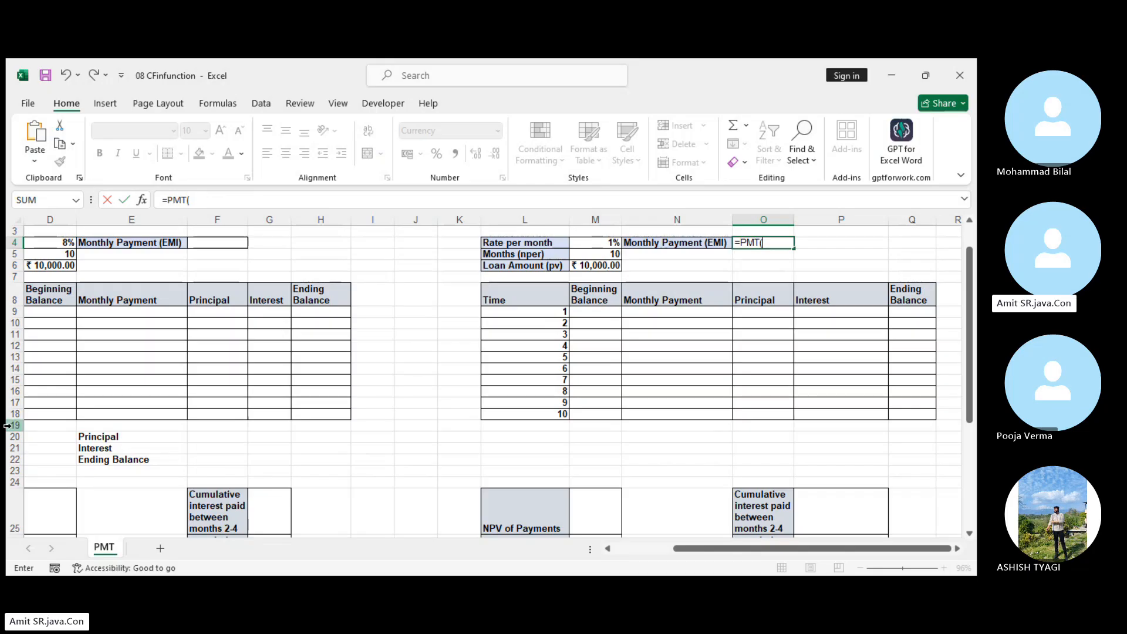
pyautogui.click(607, 243)
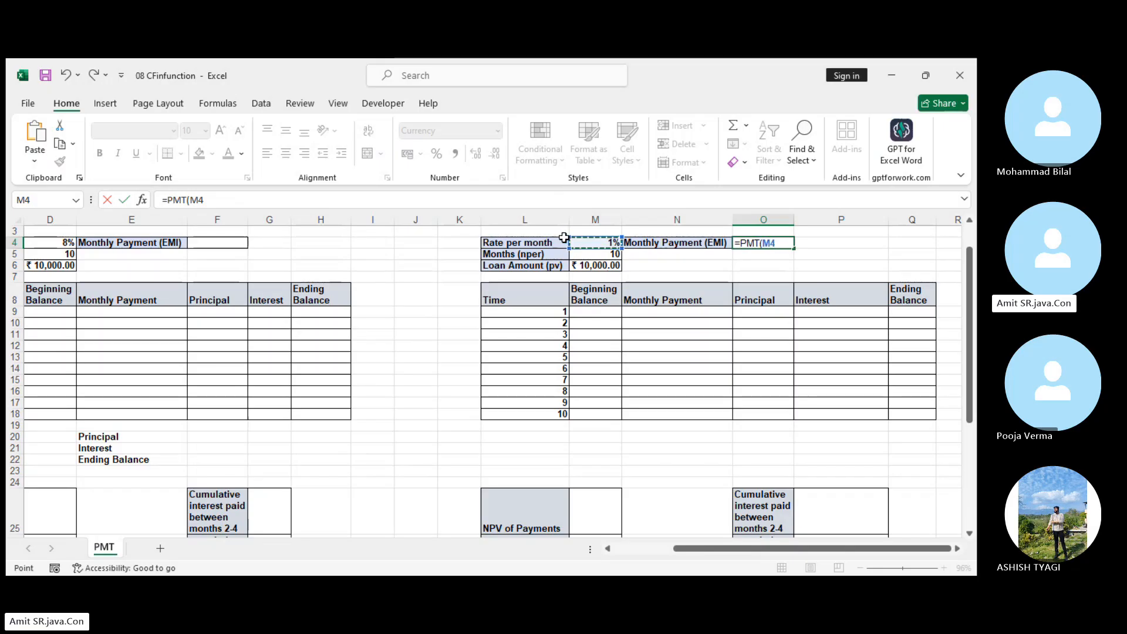
pyautogui.write(',')
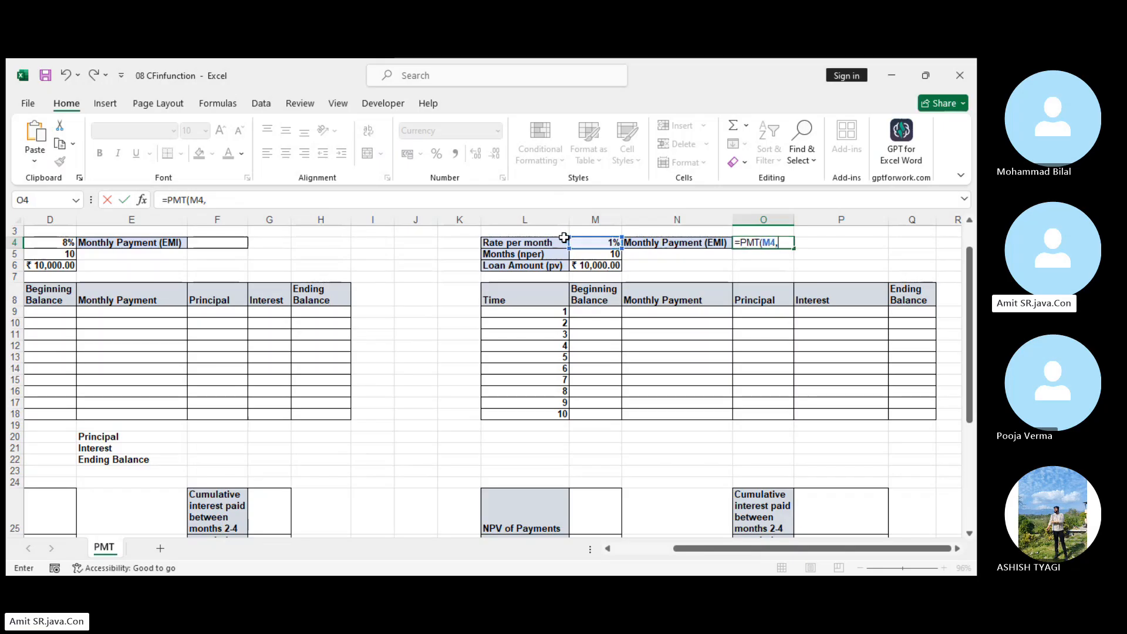
pyautogui.click(593, 255)
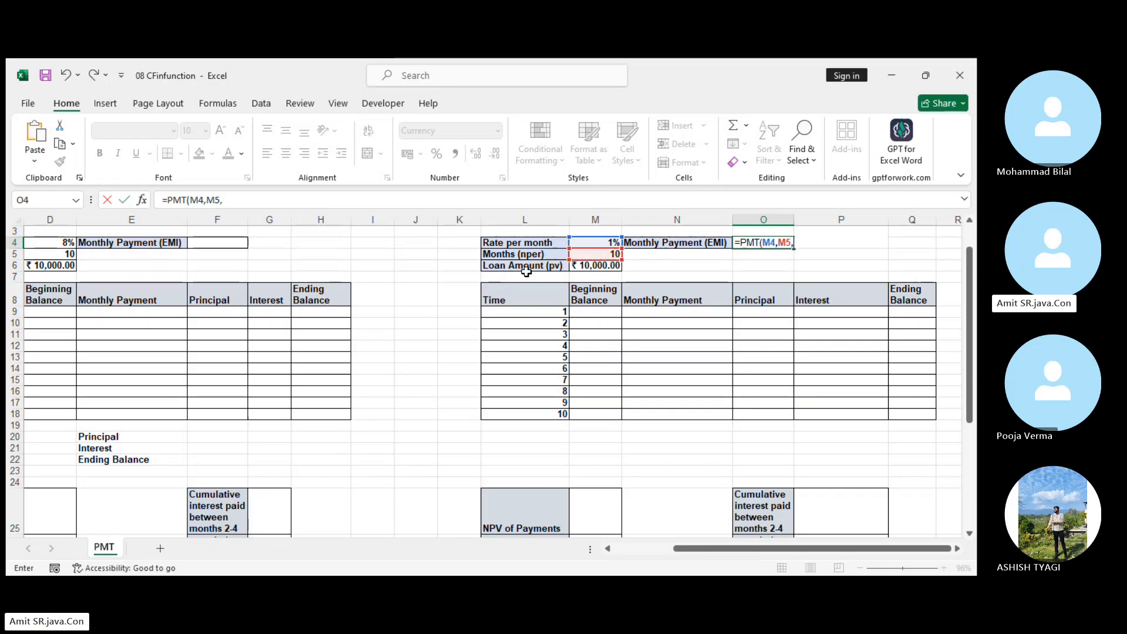
pyautogui.write(',')
pyautogui.click(584, 268)
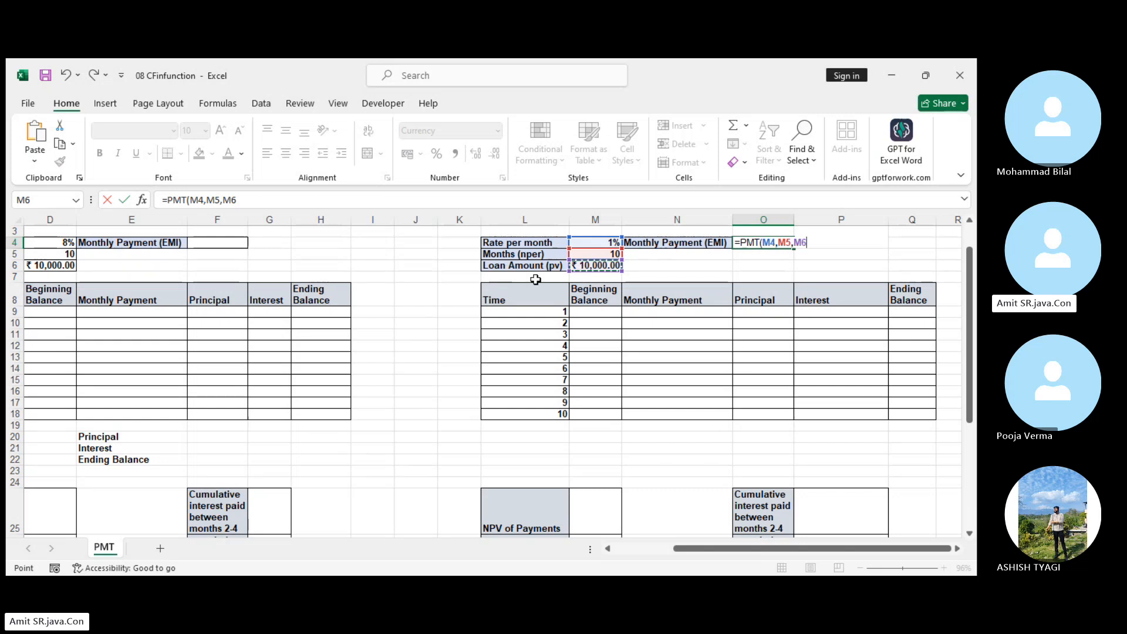
pyautogui.press('Return')
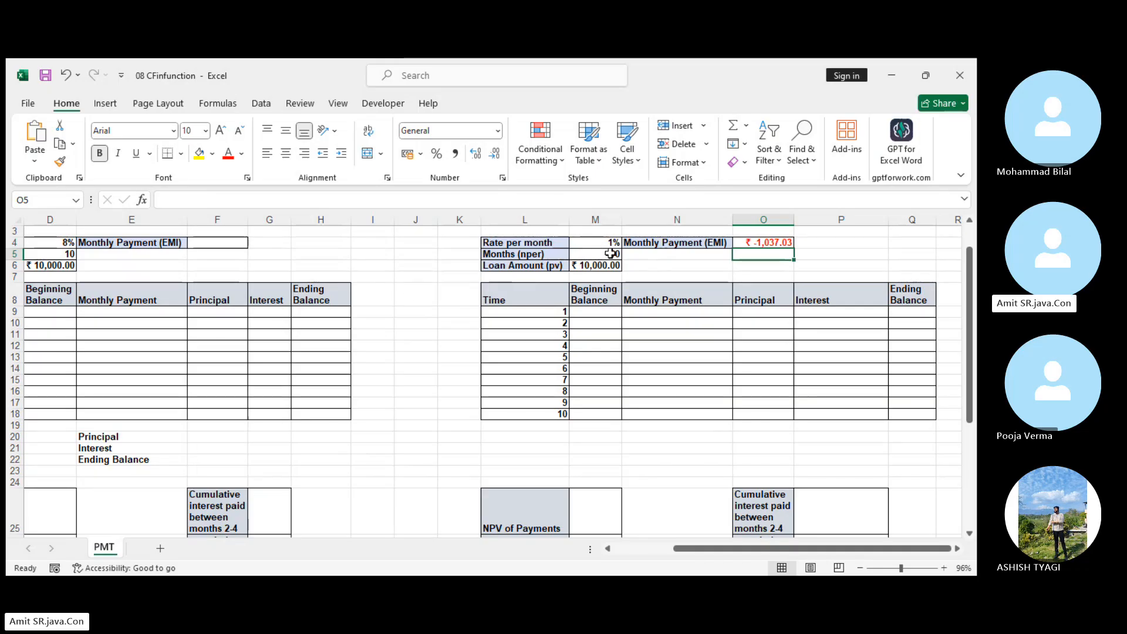
# Put a minus sign before PMT in the O4 formula so it reads =-PMT(M4,M5,M6).
pyautogui.click(772, 241)
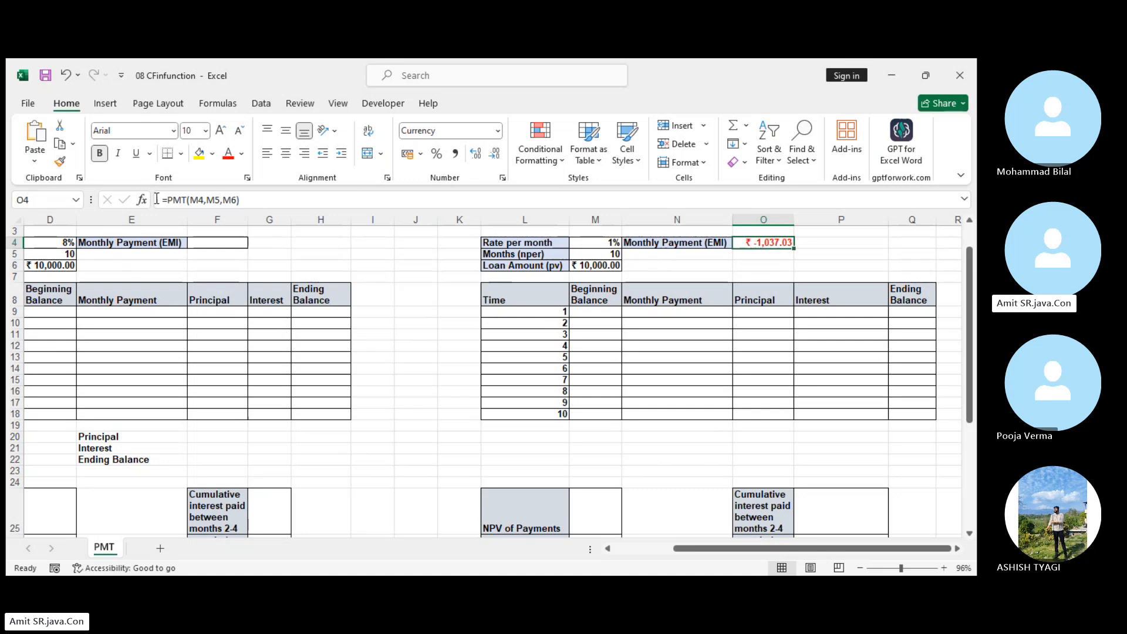
pyautogui.click(176, 200)
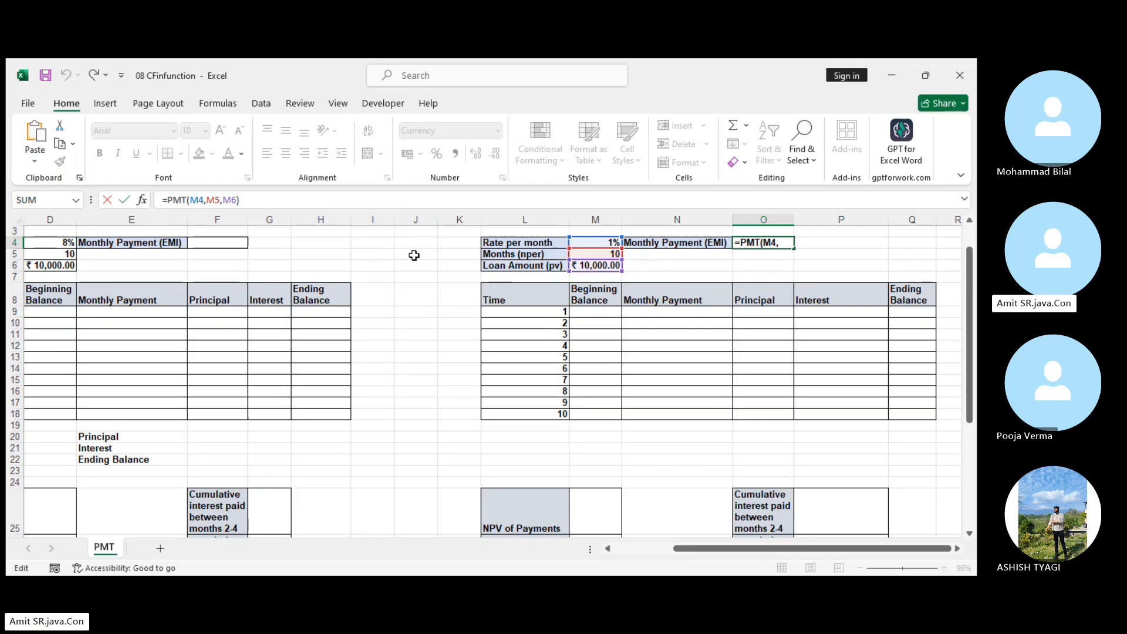
pyautogui.write('-')
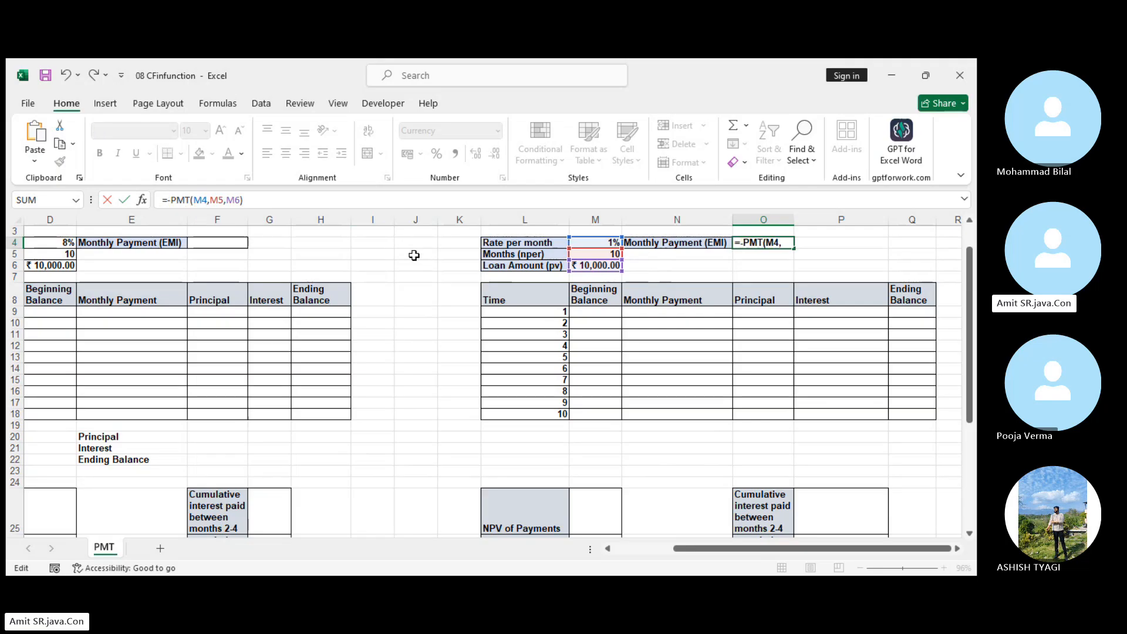
pyautogui.press('Return')
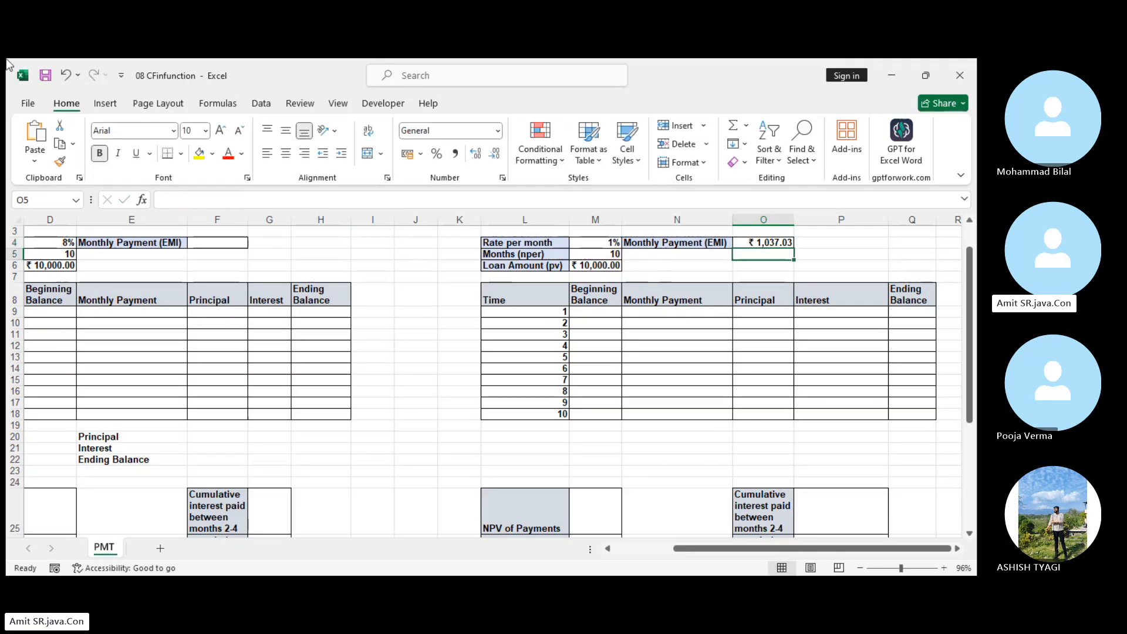
# Clear the negated PMT formula from the Monthly Payment (EMI) cell O4.
pyautogui.press('Up')
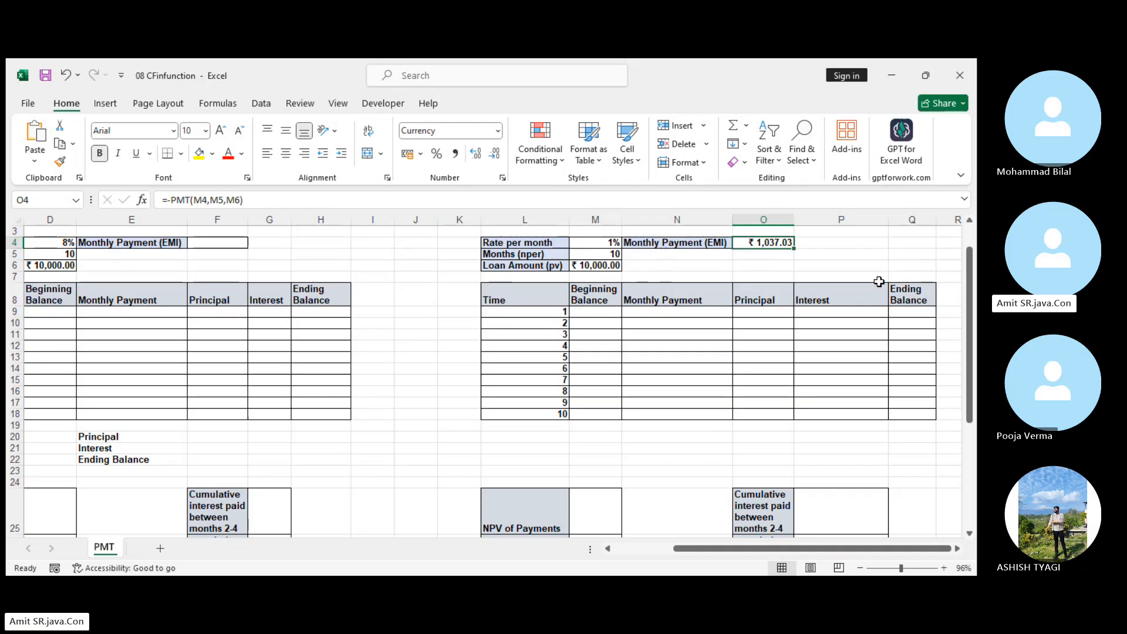
pyautogui.rightClick(763, 243)
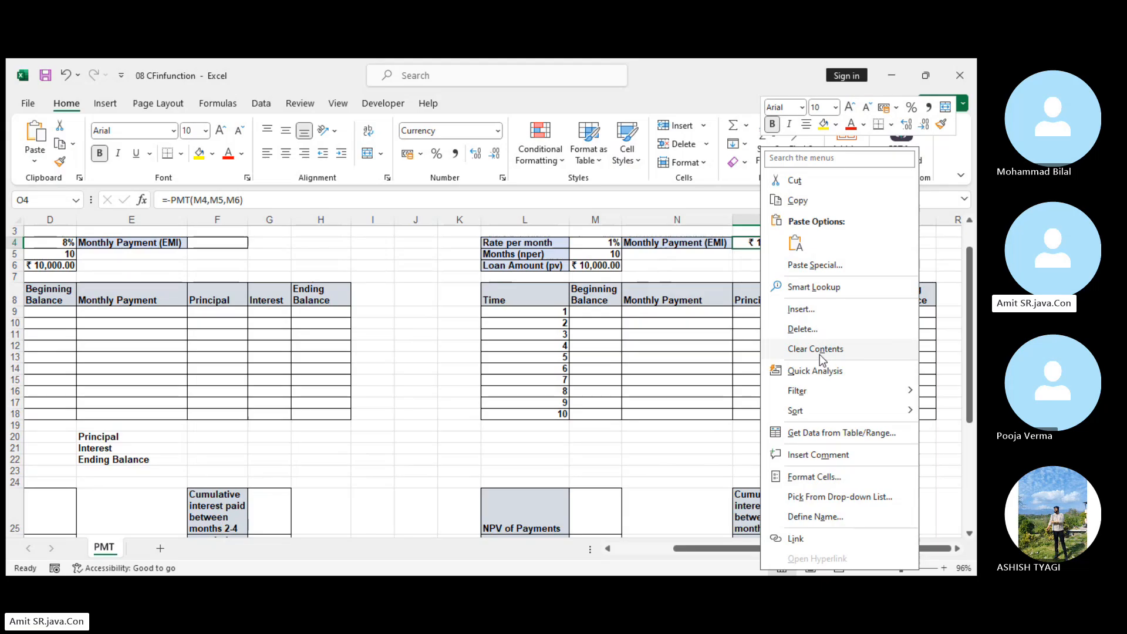
pyautogui.click(820, 349)
pyautogui.click(901, 254)
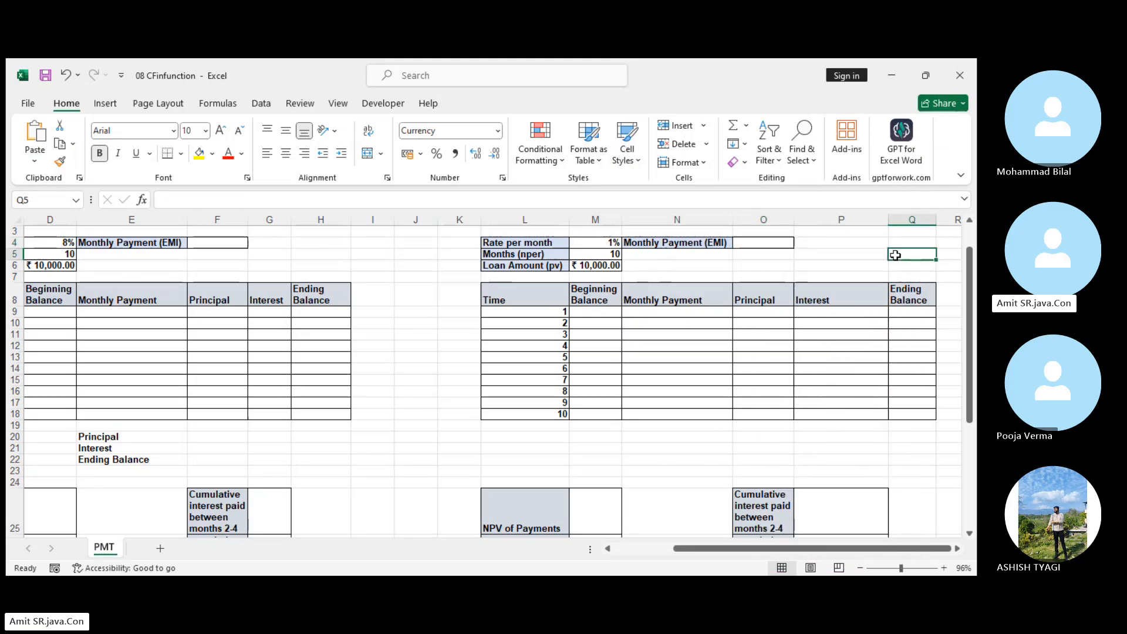
# Calculate the Monthly Payment (EMI) in O4 as a positive amount with =-PMT(M4,M5,M6).
pyautogui.click(605, 268)
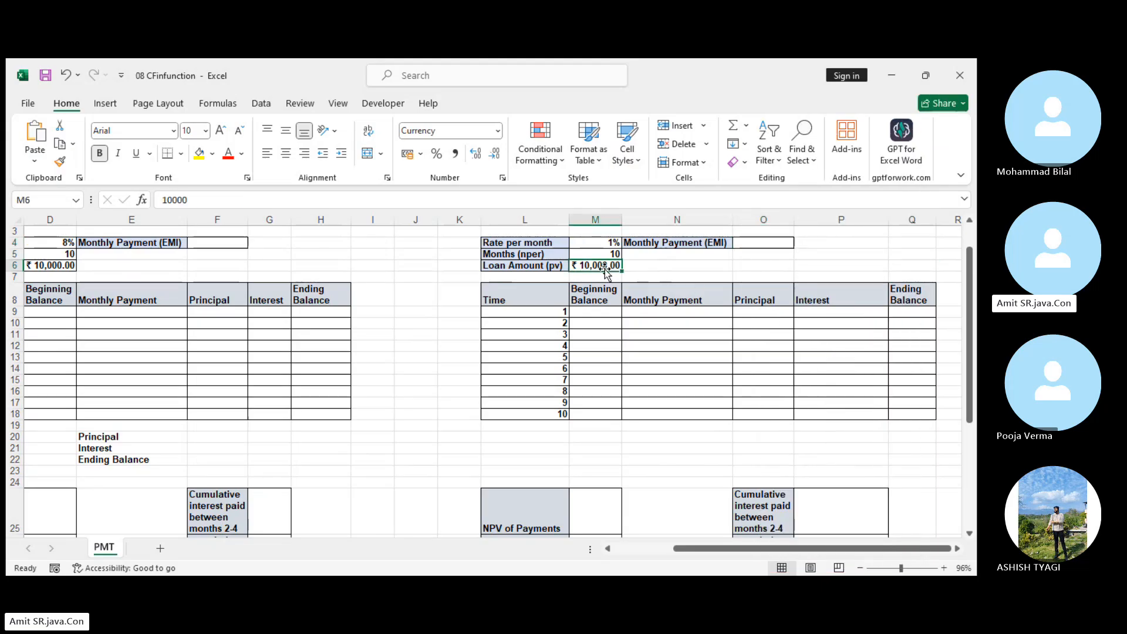
pyautogui.click(611, 256)
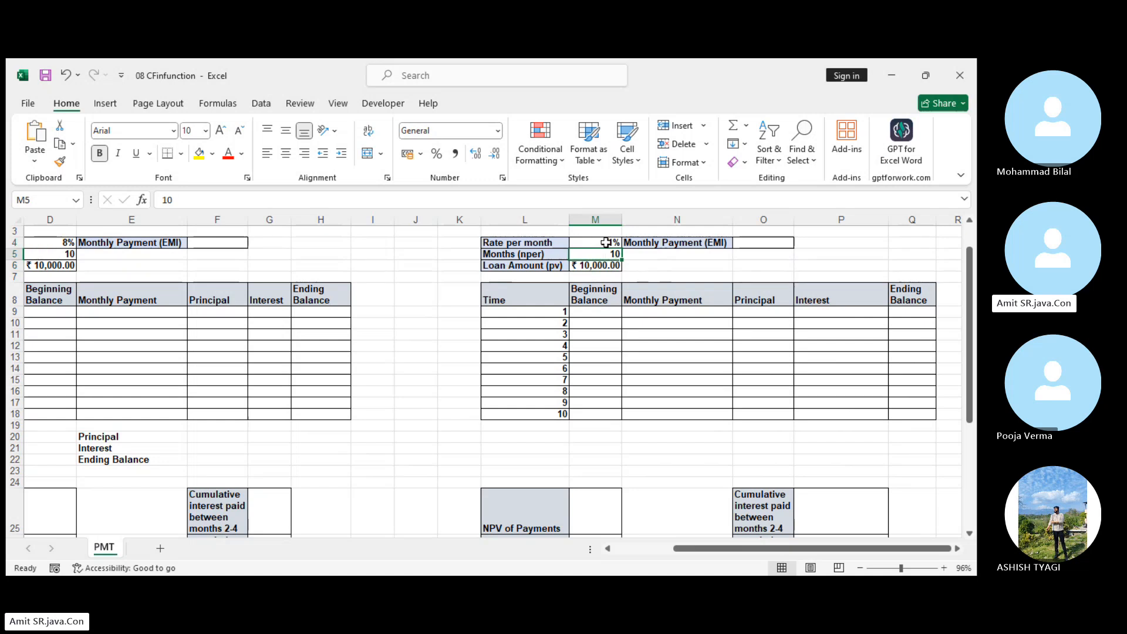
pyautogui.click(768, 243)
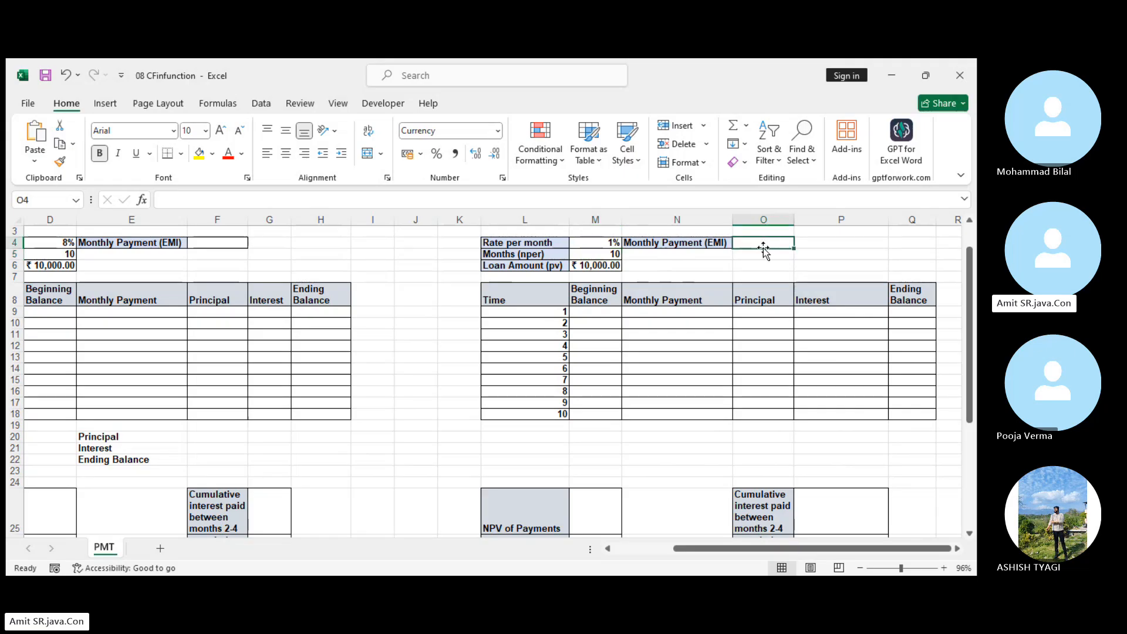
pyautogui.write('=-p')
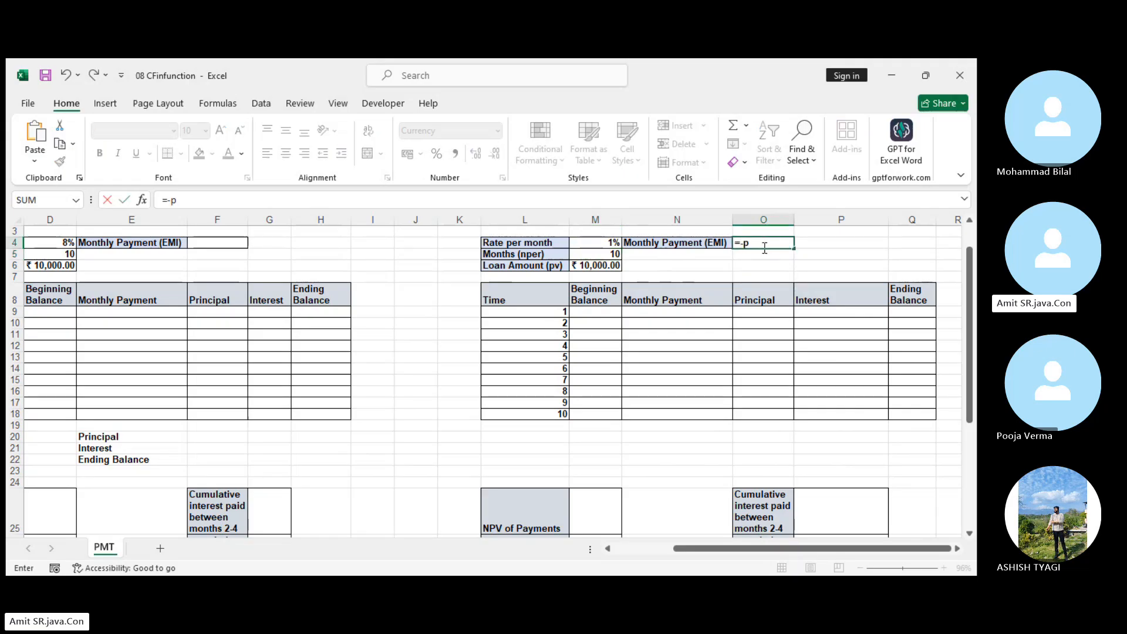
pyautogui.write('mt')
pyautogui.press('Tab')
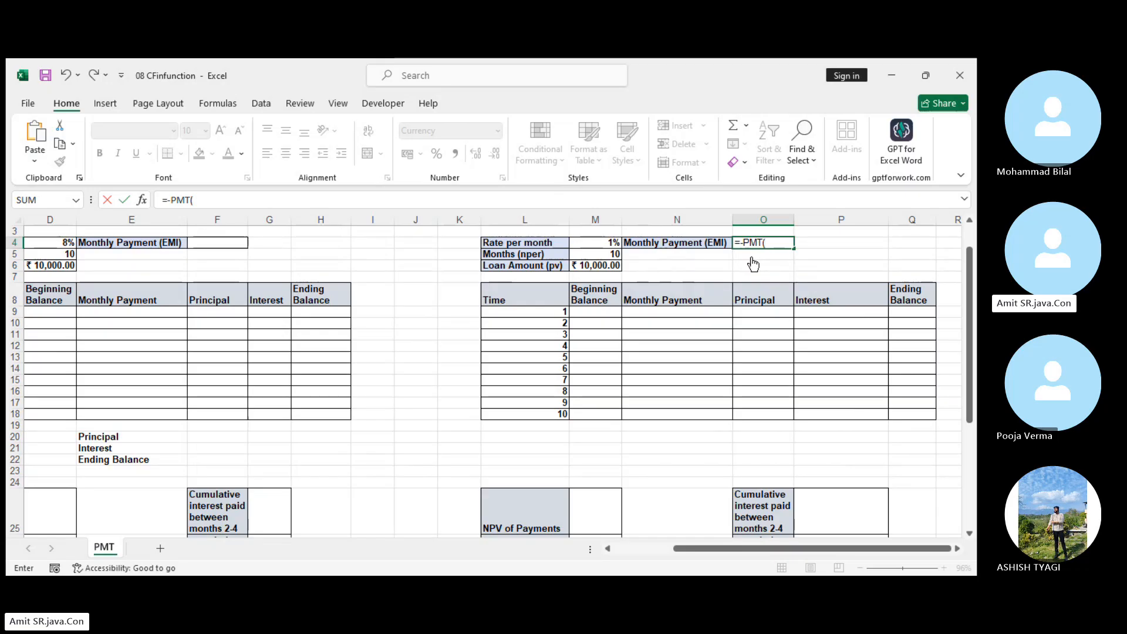
pyautogui.click(603, 243)
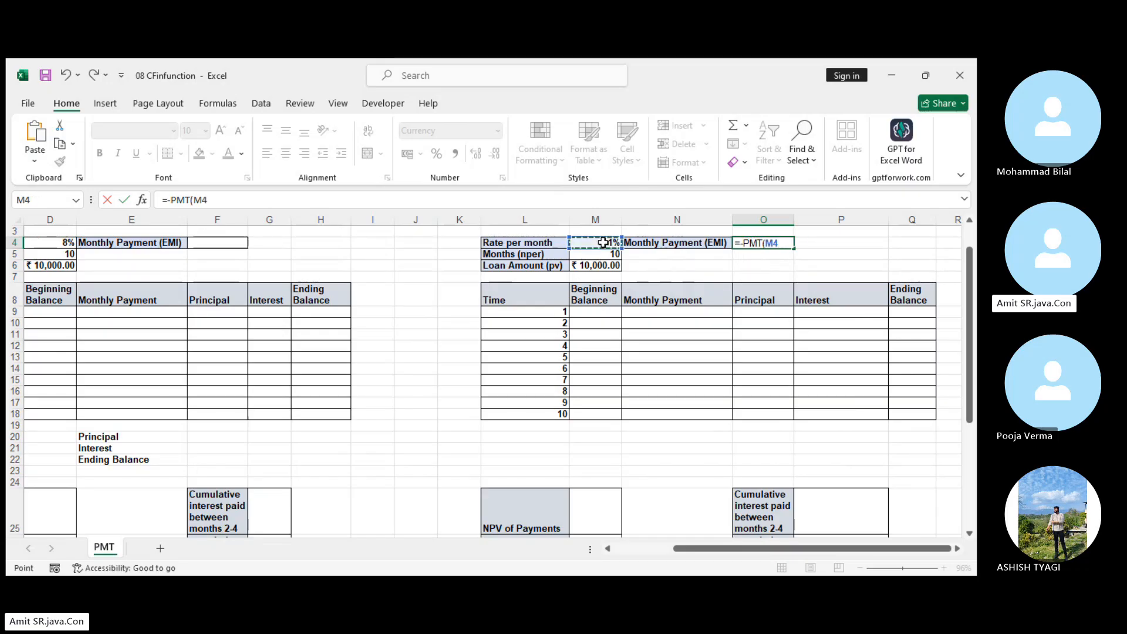
pyautogui.write(',')
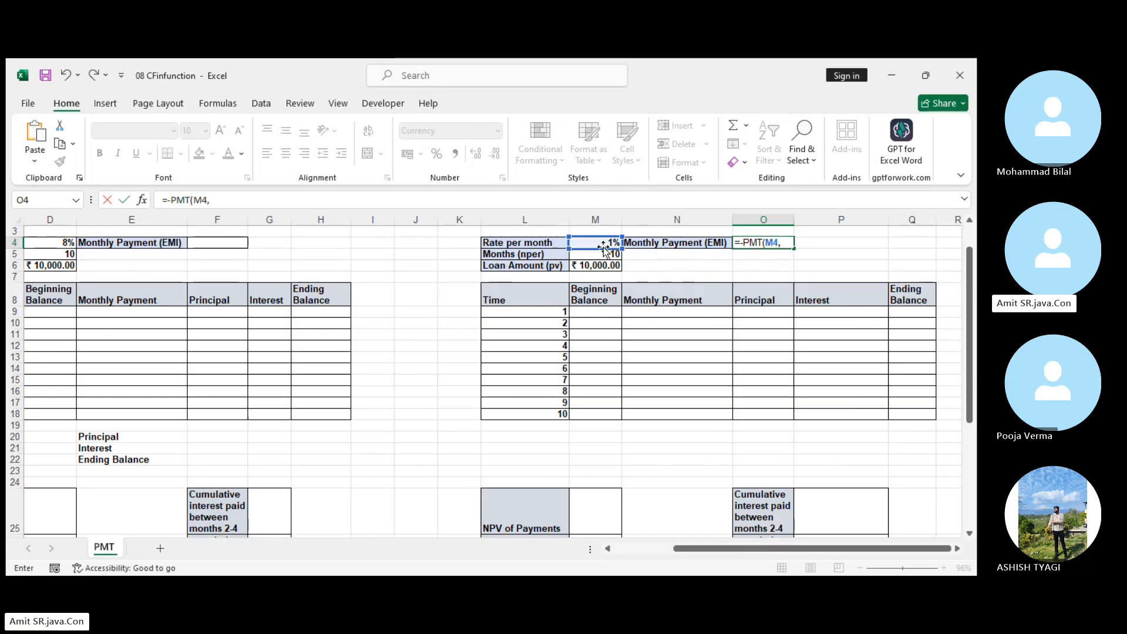
pyautogui.click(607, 254)
pyautogui.write(',')
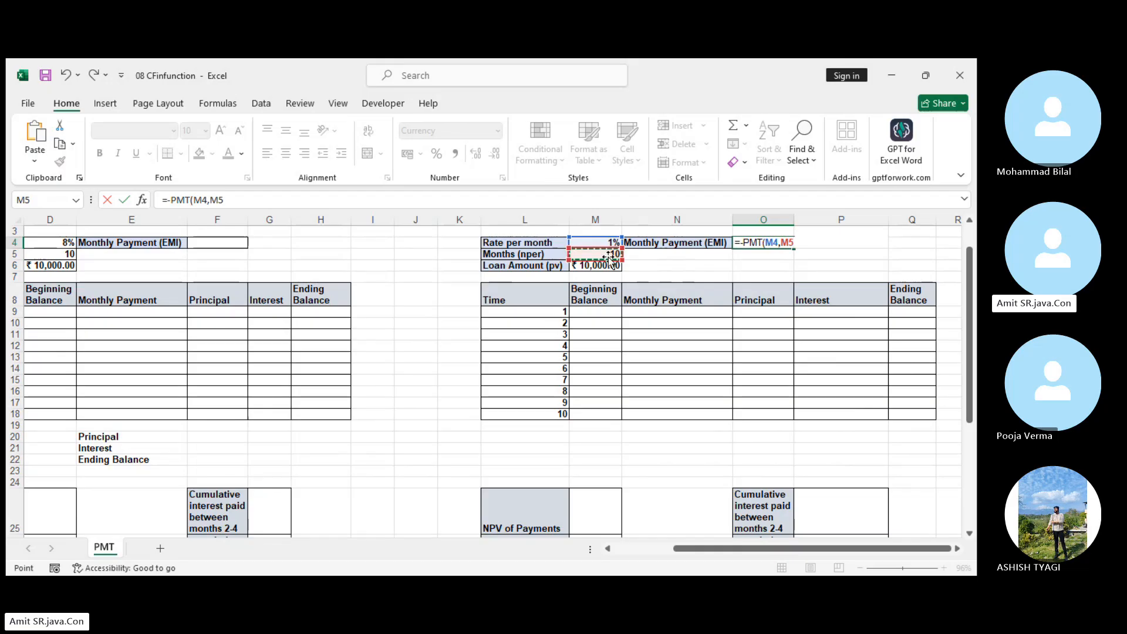
pyautogui.click(612, 268)
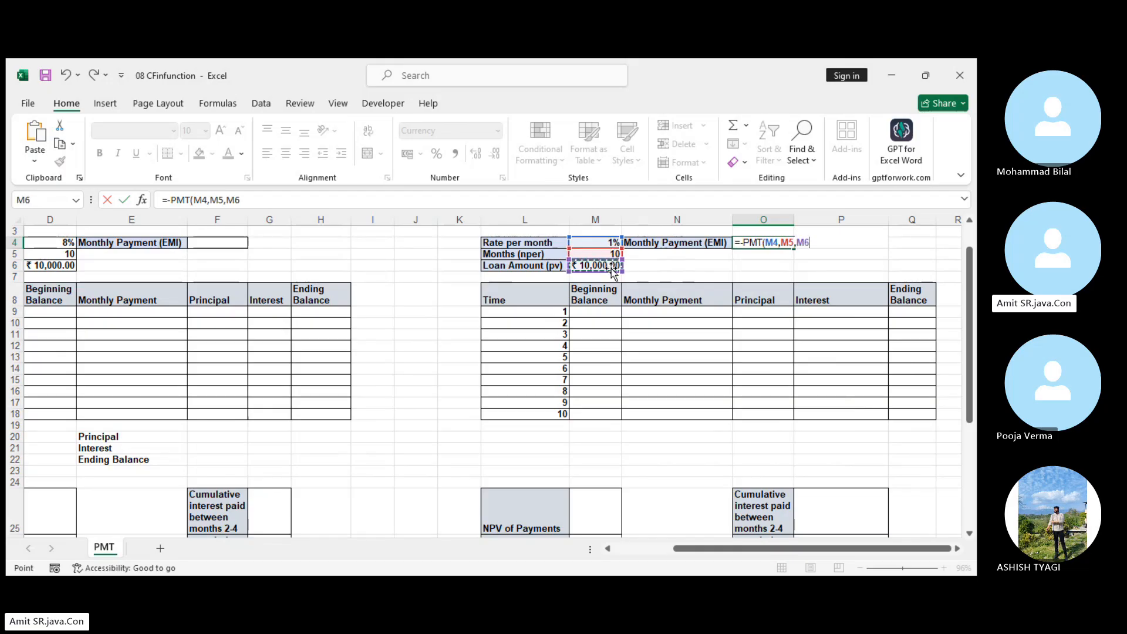
pyautogui.press('Return')
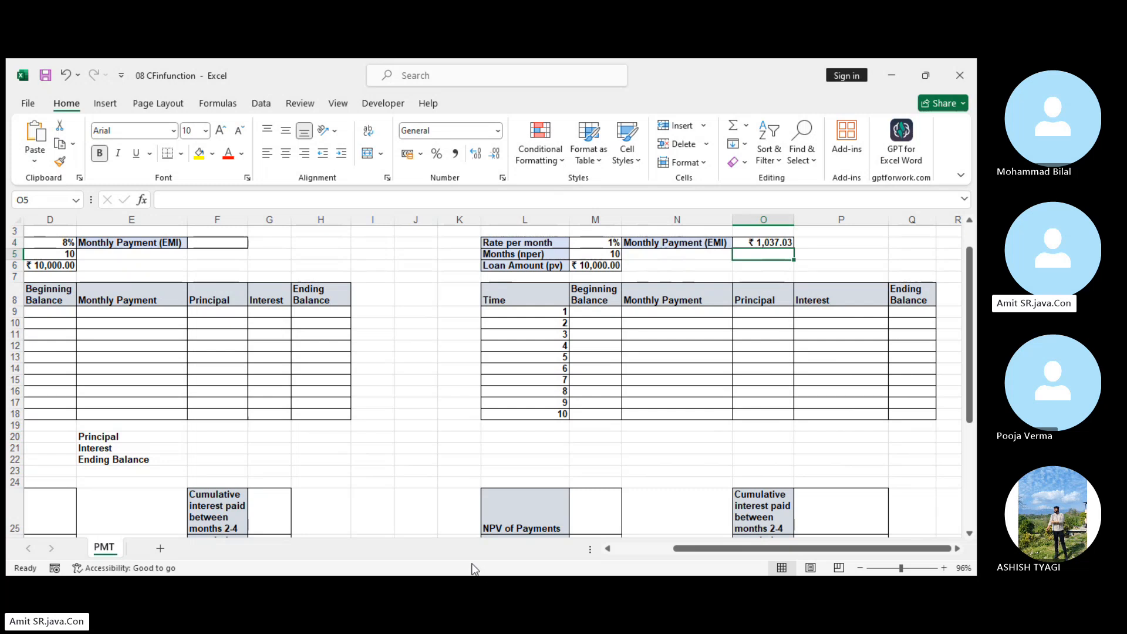
pyautogui.click(435, 543)
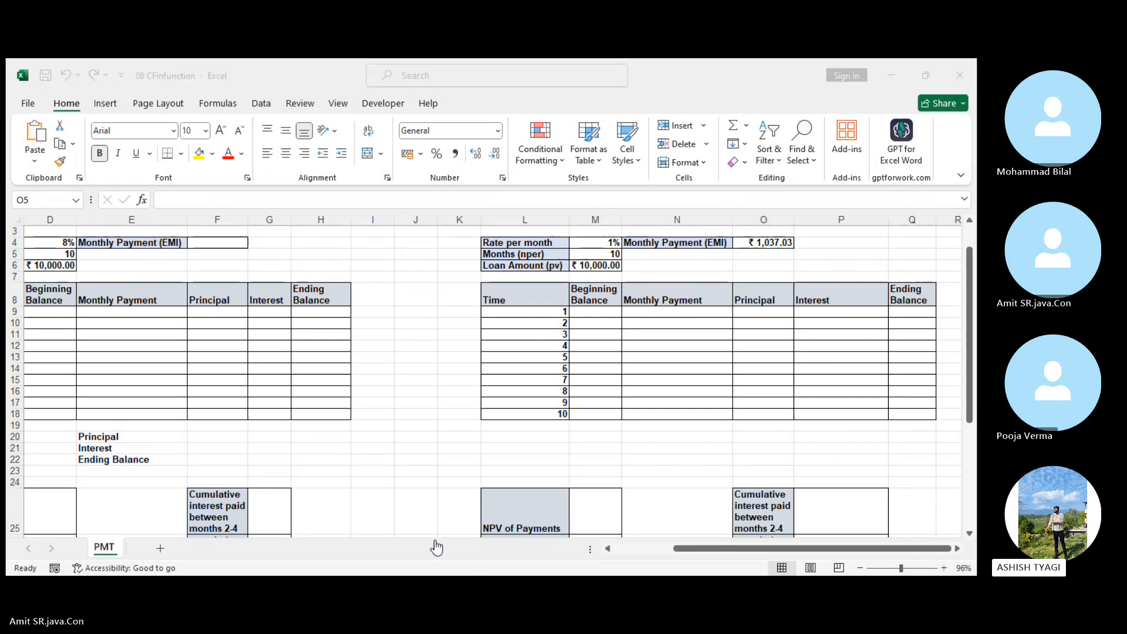
pyautogui.click(900, 63)
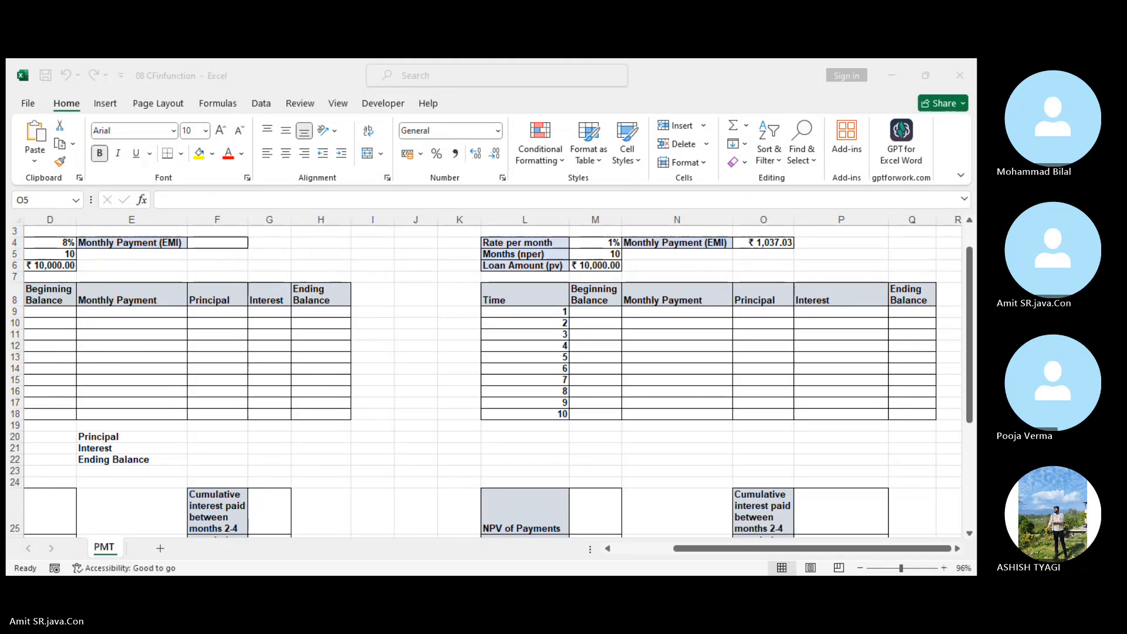
pyautogui.click(547, 527)
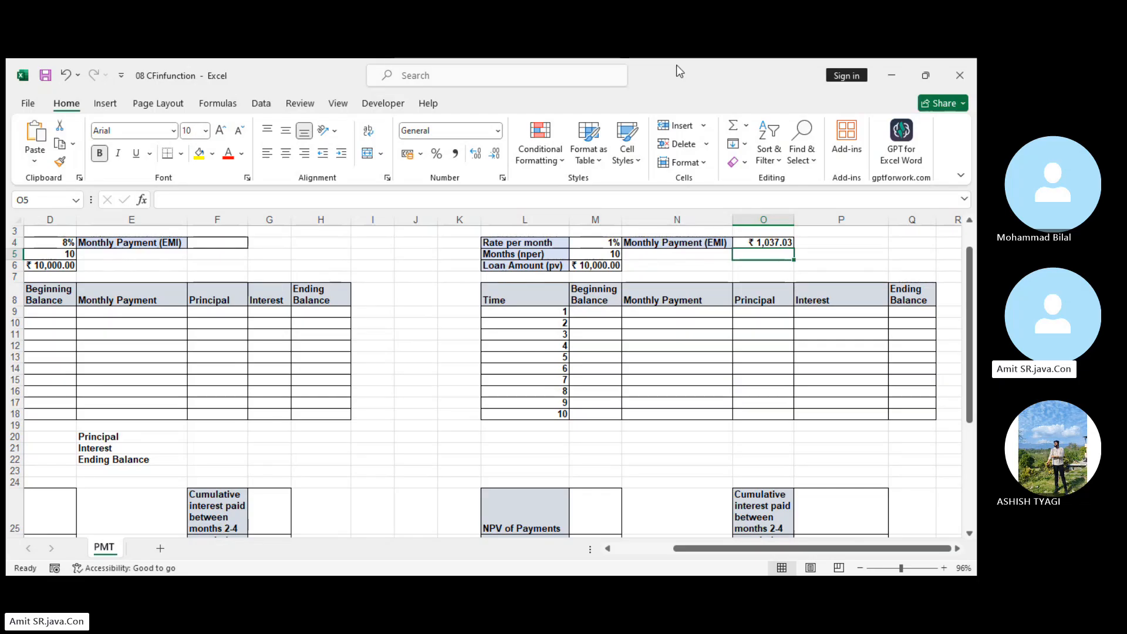
pyautogui.click(588, 333)
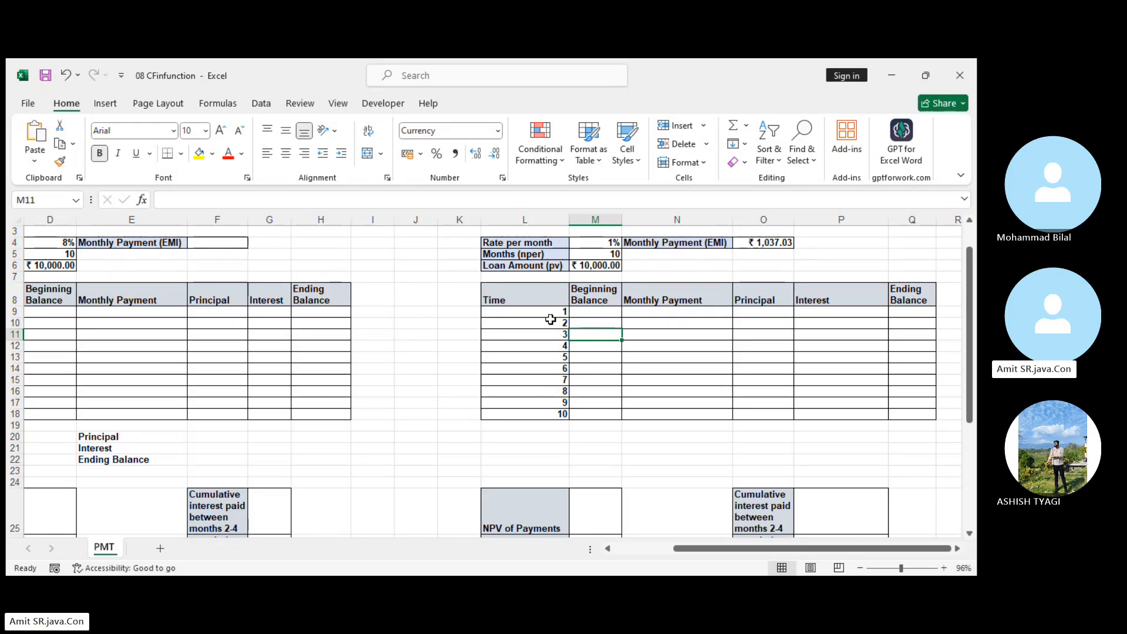
pyautogui.moveTo(550, 315); pyautogui.dragTo(561, 414)
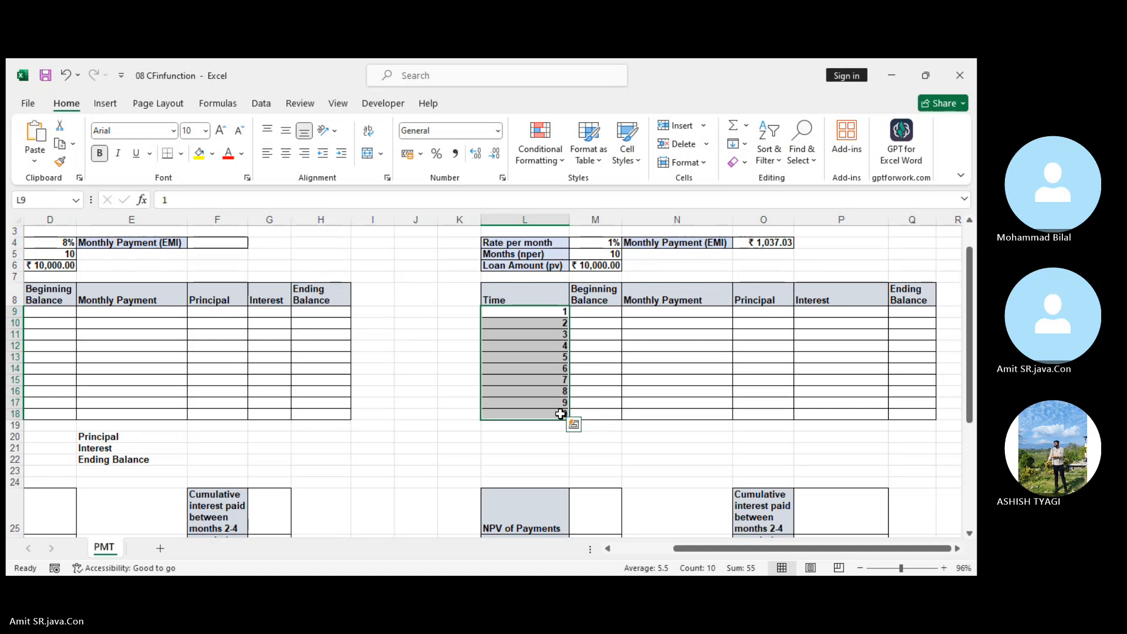
pyautogui.click(550, 302)
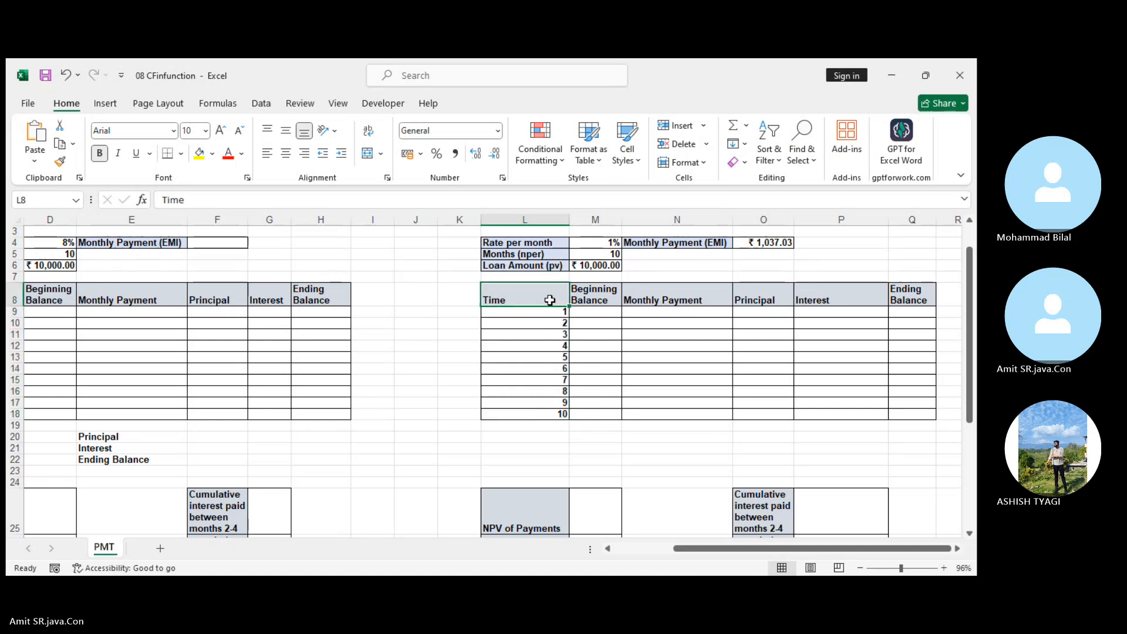
pyautogui.click(607, 297)
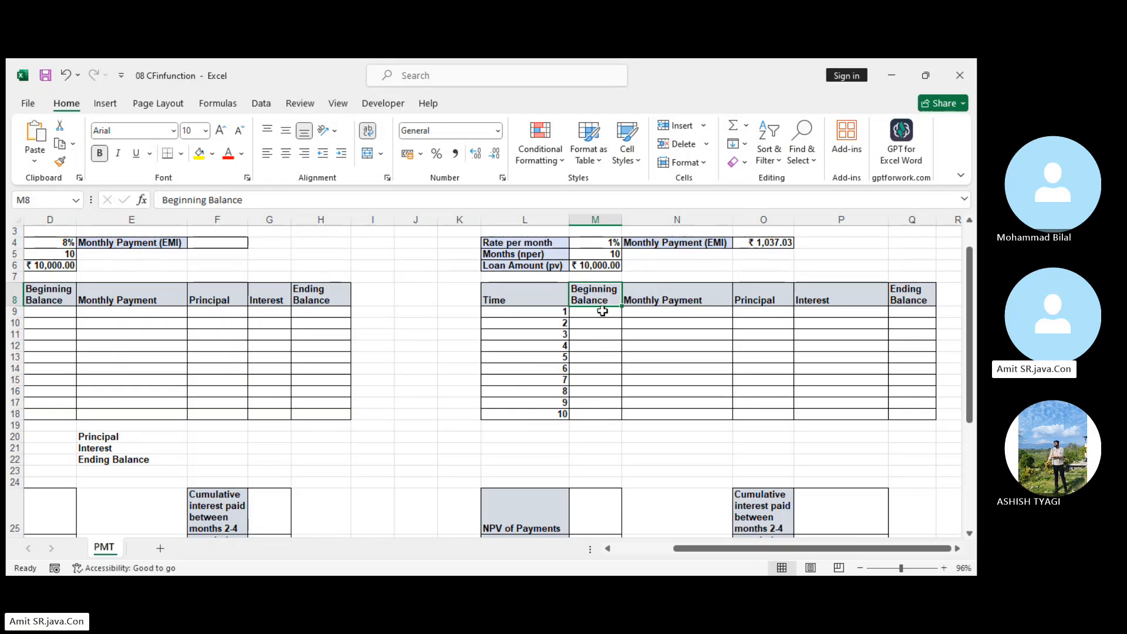
# Link the month 1 Beginning Balance in M9 to the loan amount with =M6.
pyautogui.click(599, 312)
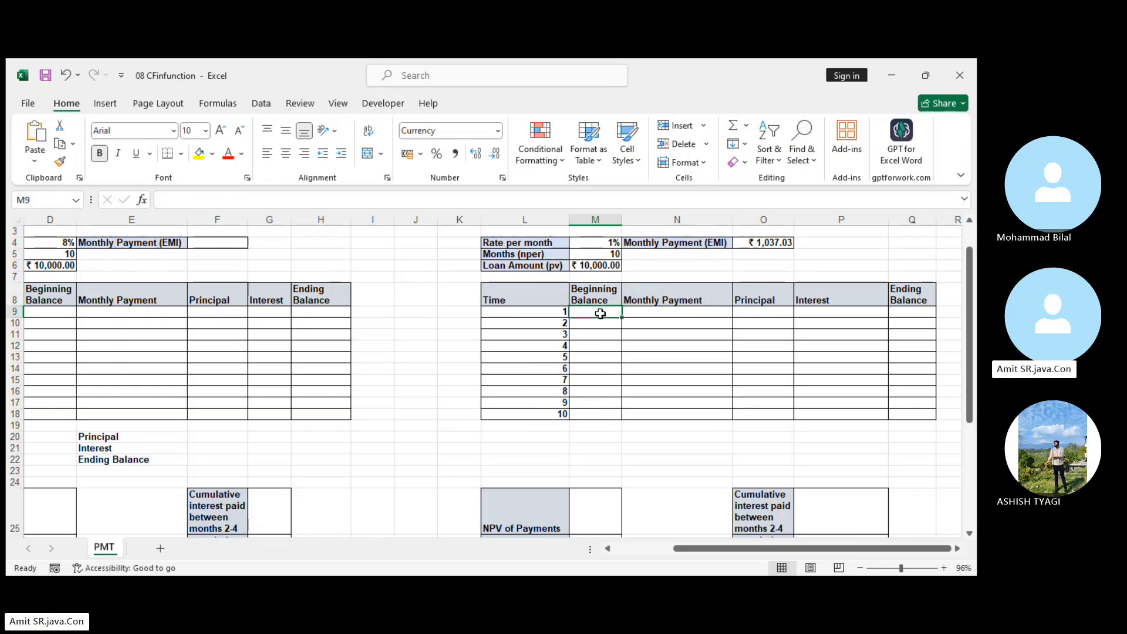
pyautogui.write('=')
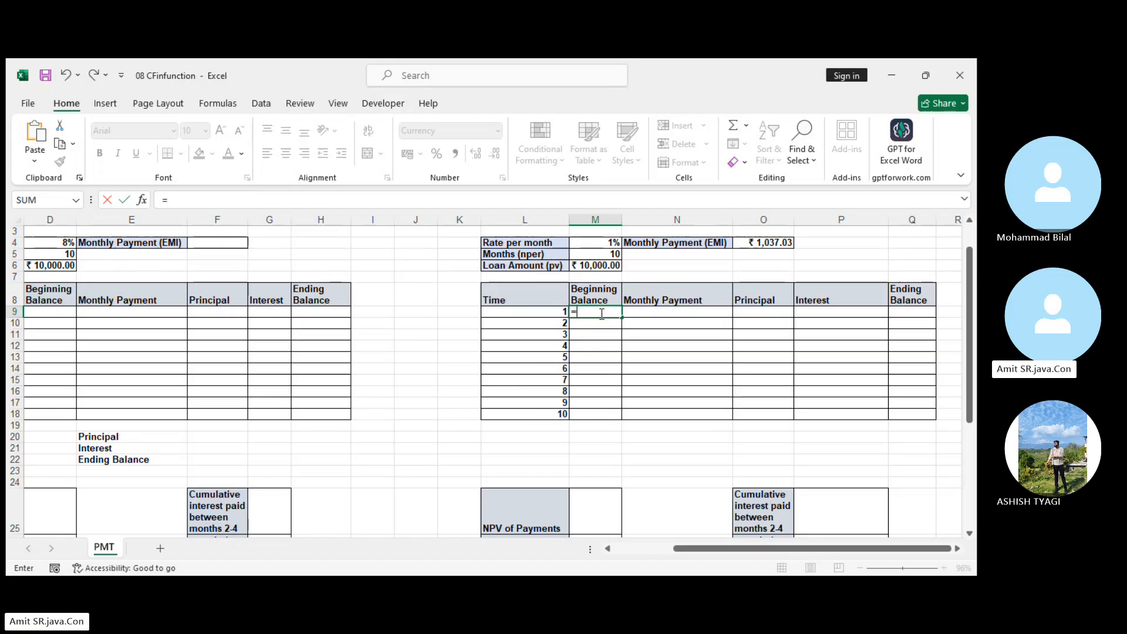
pyautogui.click(603, 266)
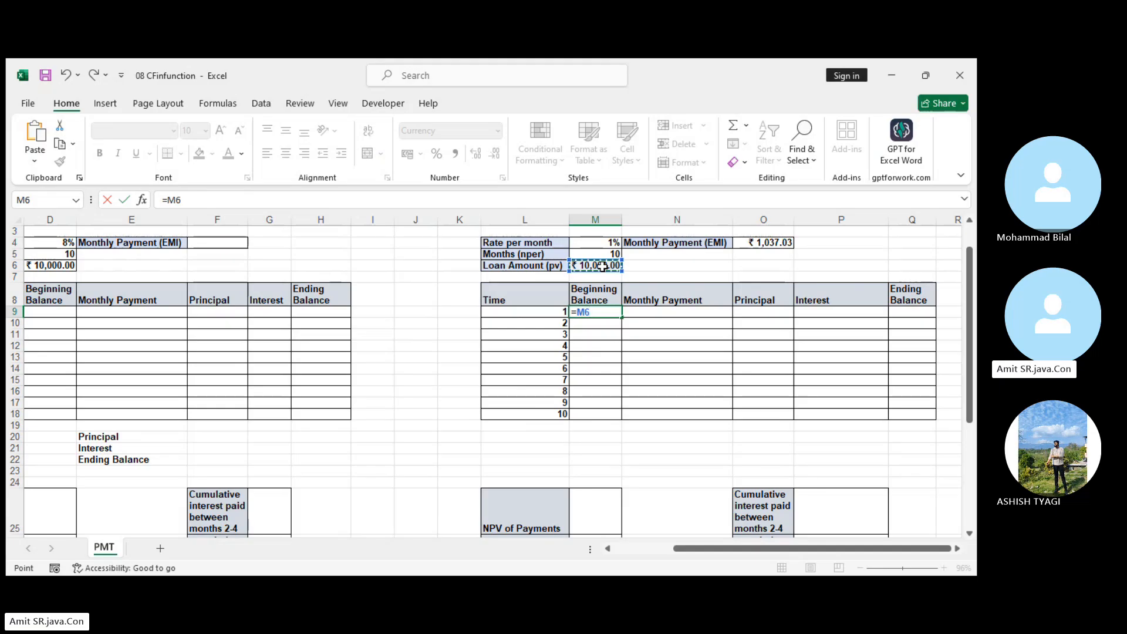
pyautogui.press('Return')
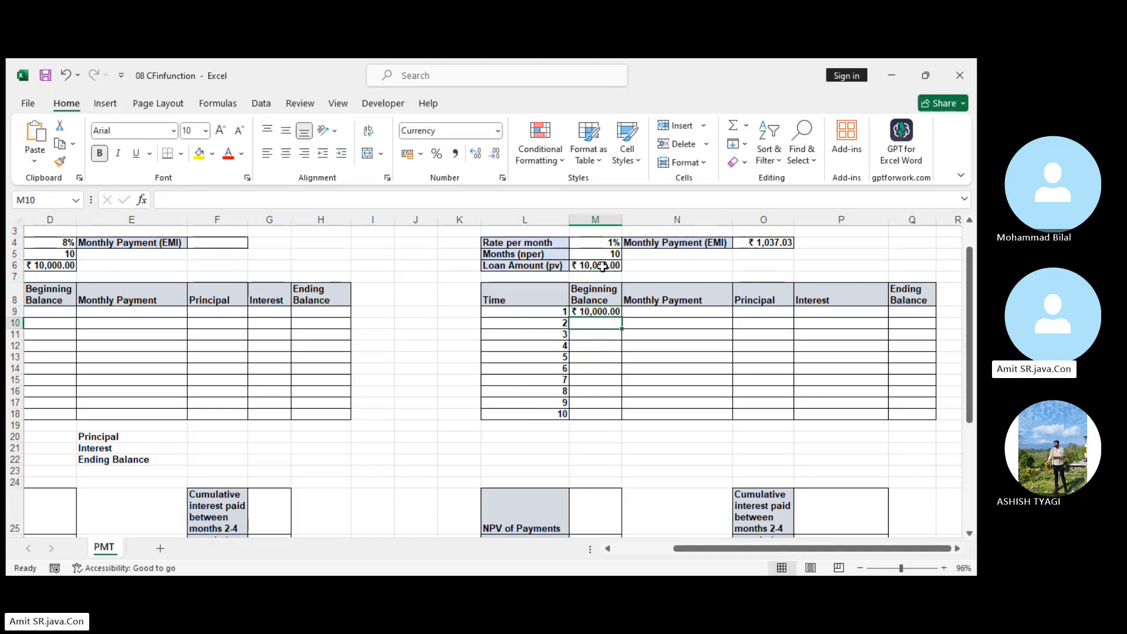
# Enter =$O$4 as the month 1 Monthly Payment in N9 and fill it down to month 10 in N18.
pyautogui.click(674, 310)
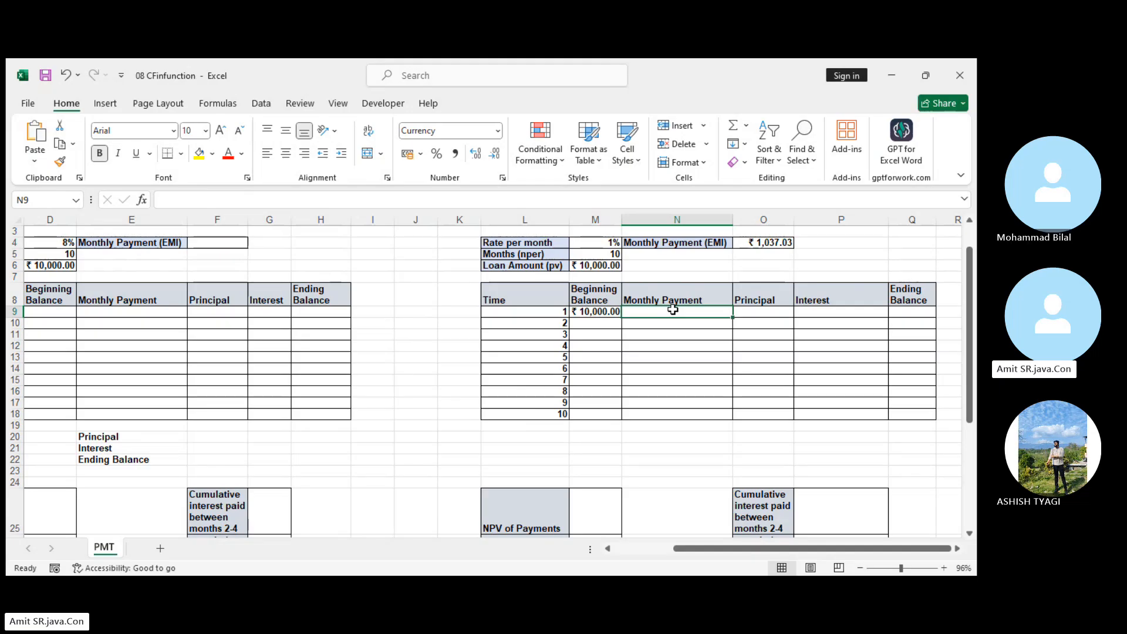
pyautogui.write('=')
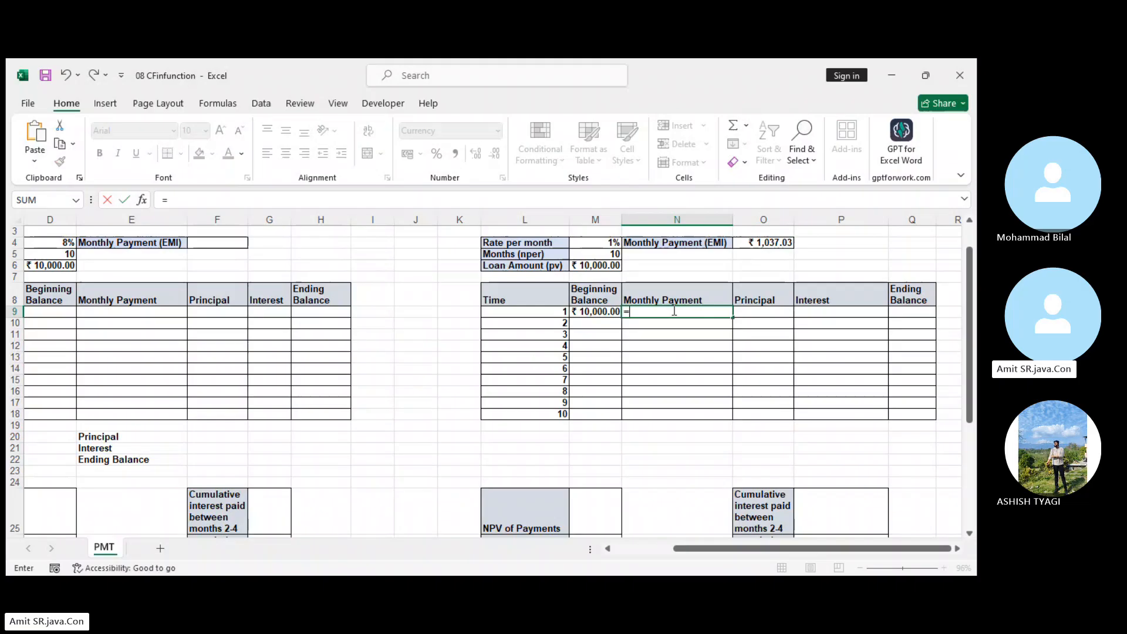
pyautogui.click(766, 246)
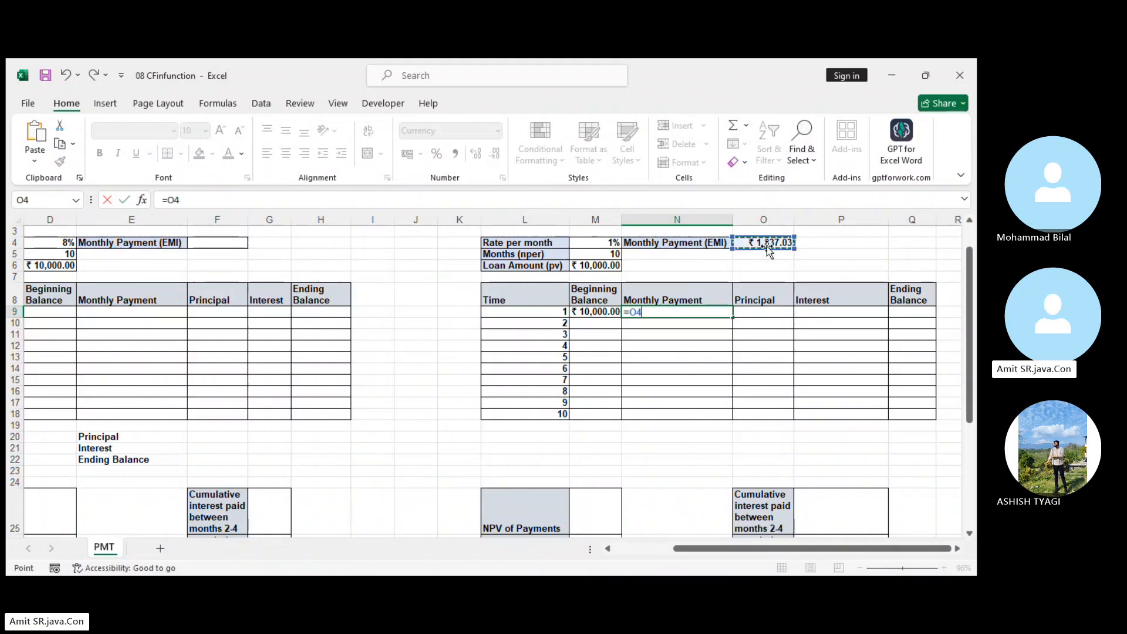
pyautogui.press('F4')
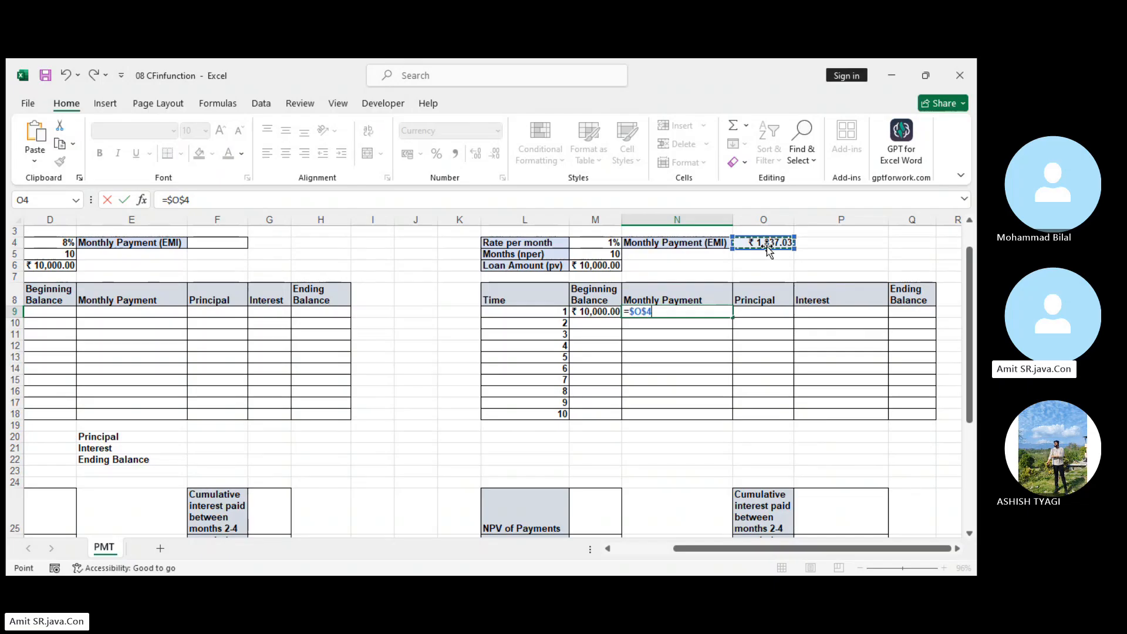
pyautogui.press('Return')
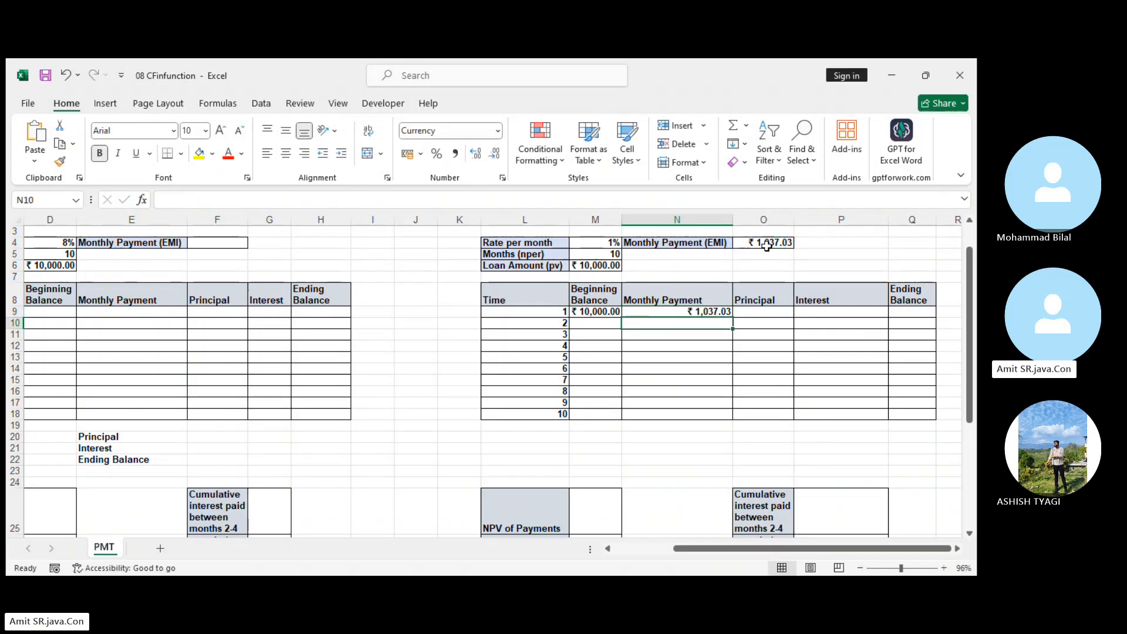
pyautogui.click(716, 313)
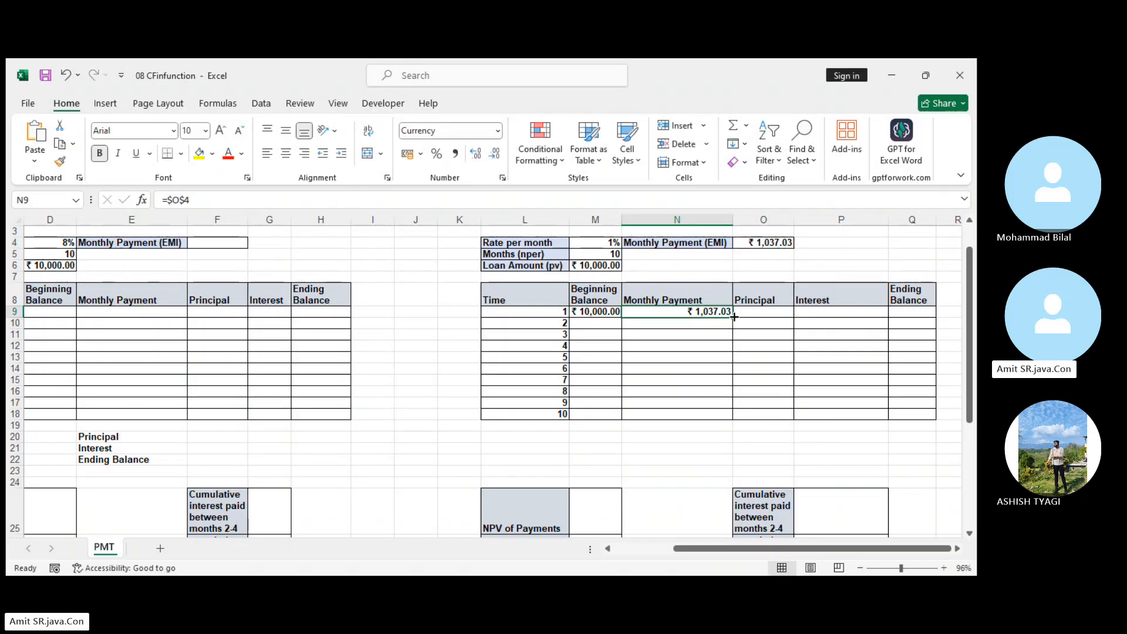
pyautogui.doubleClick(734, 317)
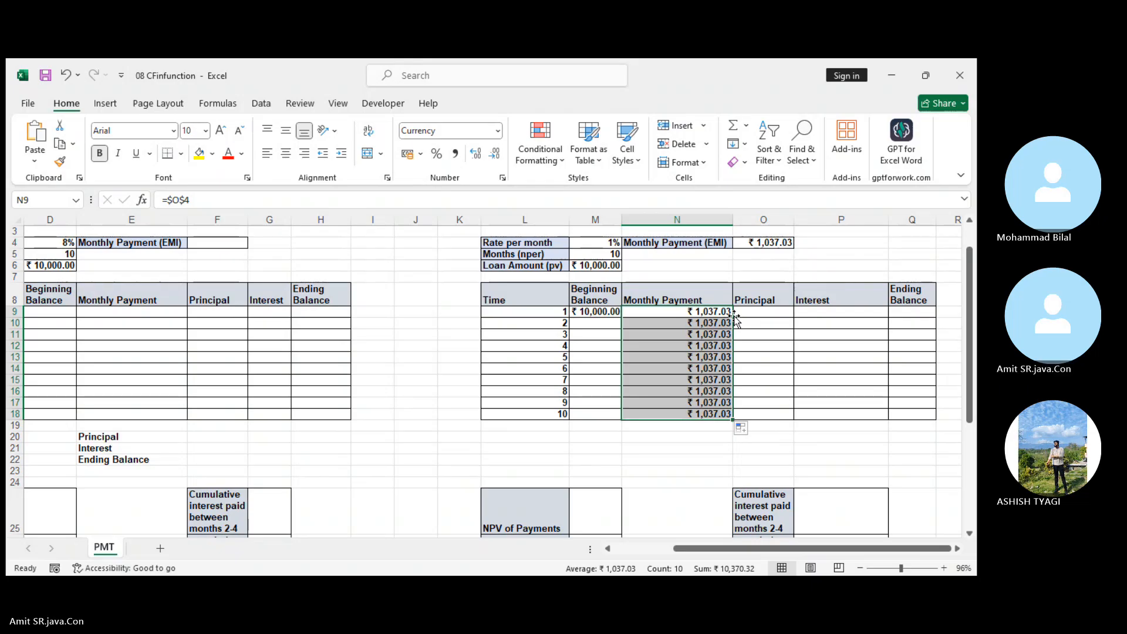
# Calculate the month 1 Principal in O9 with =PPMT($M$4,L9,$M$5,$M$6).
pyautogui.click(585, 314)
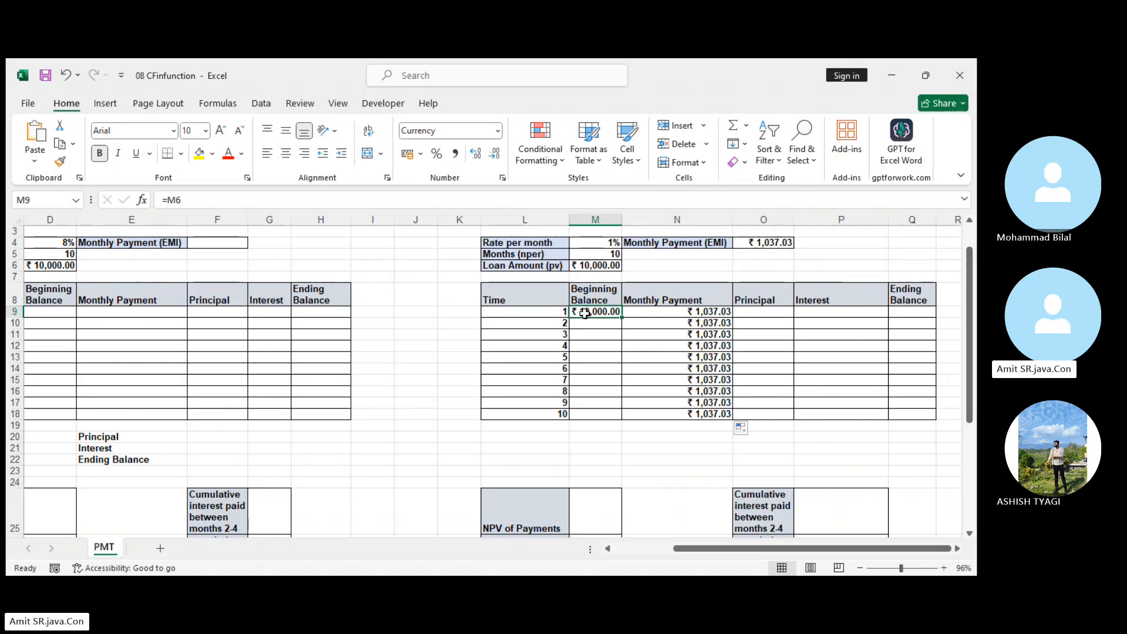
pyautogui.click(671, 310)
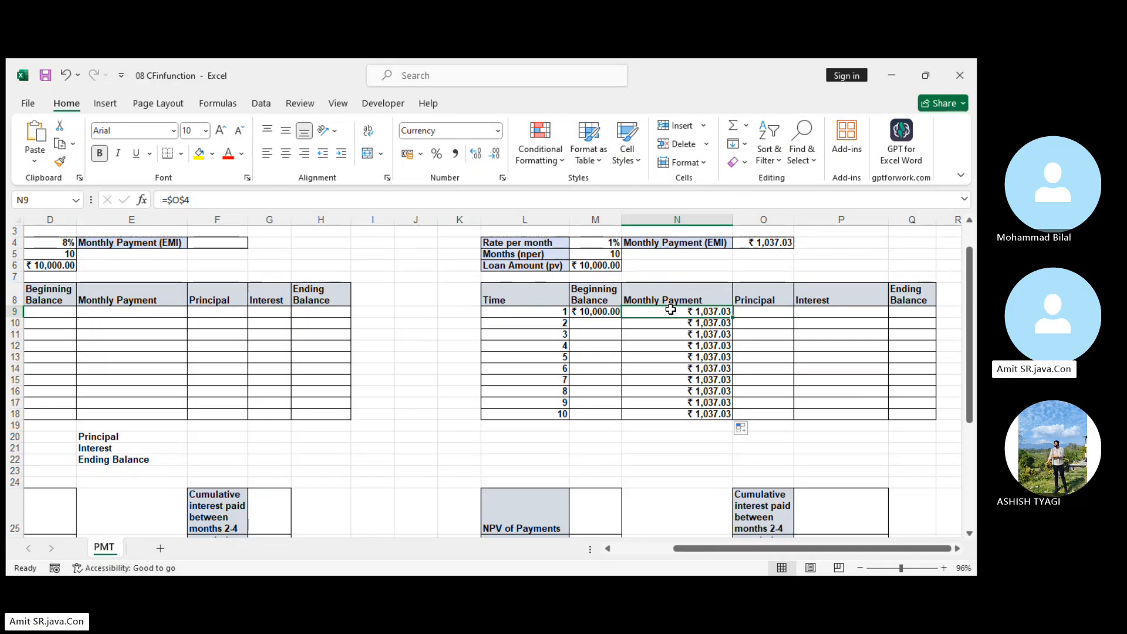
pyautogui.click(753, 313)
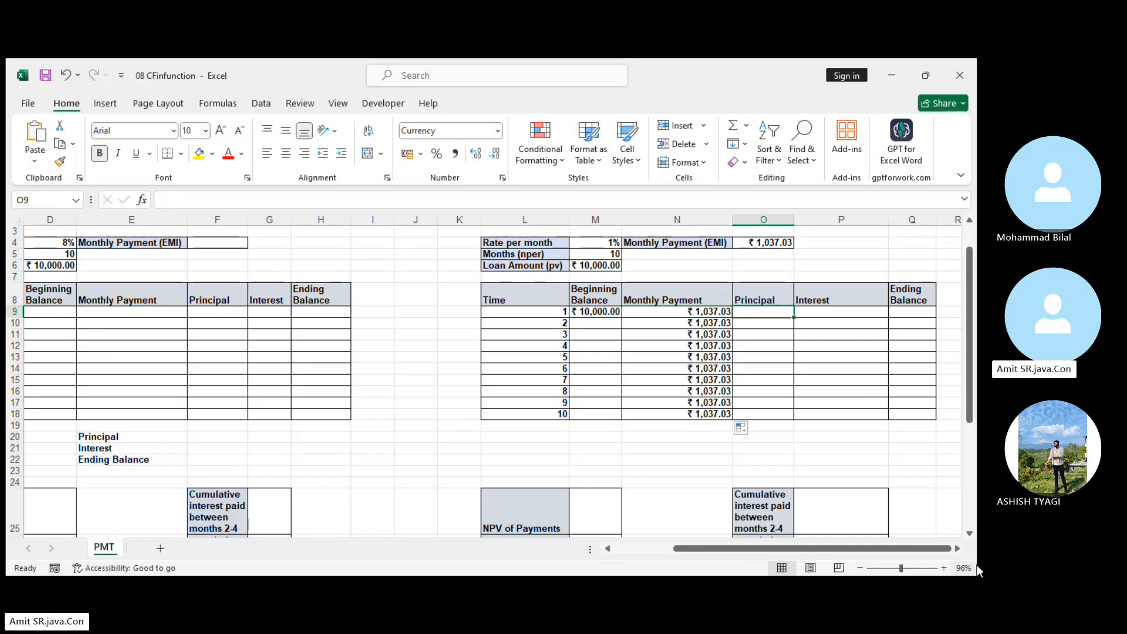
pyautogui.write('=')
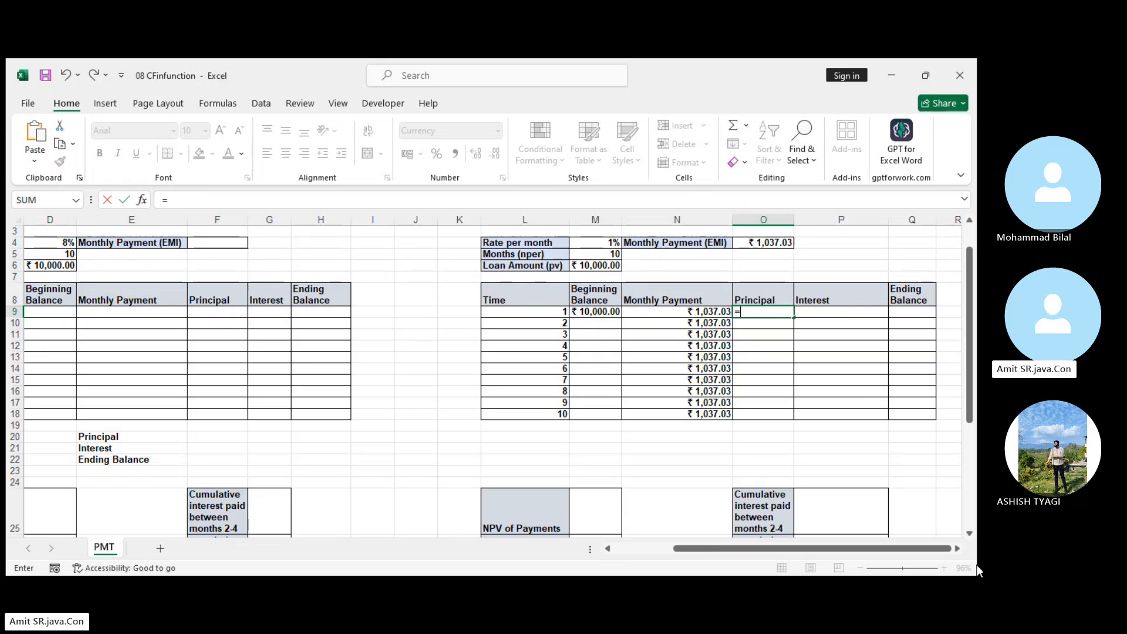
pyautogui.write('ppmt')
pyautogui.press('Tab')
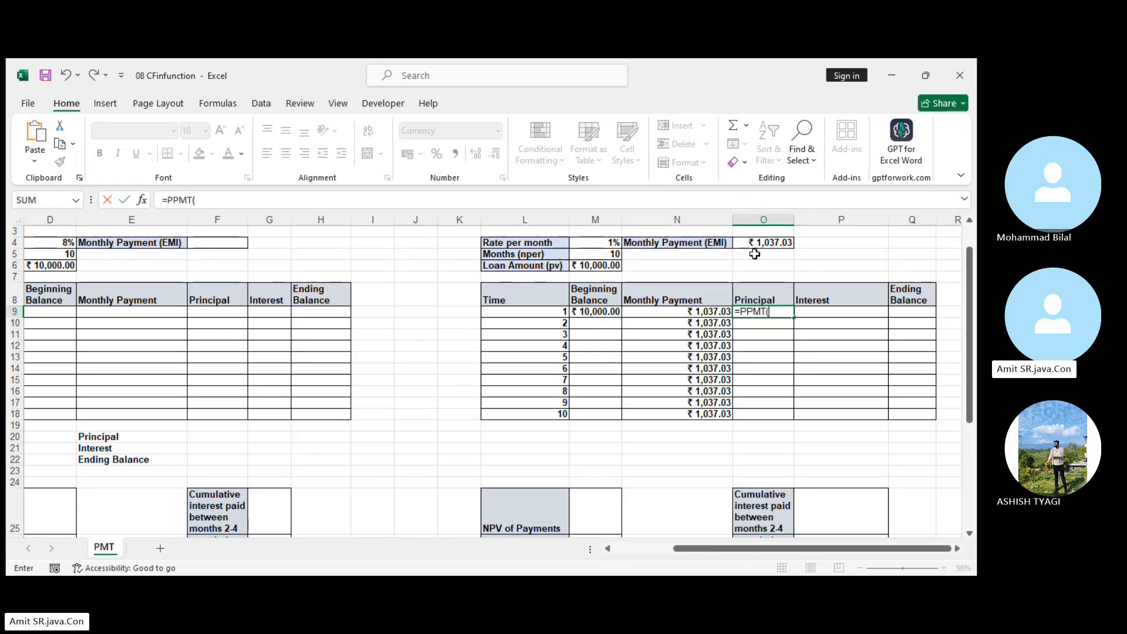
pyautogui.click(595, 247)
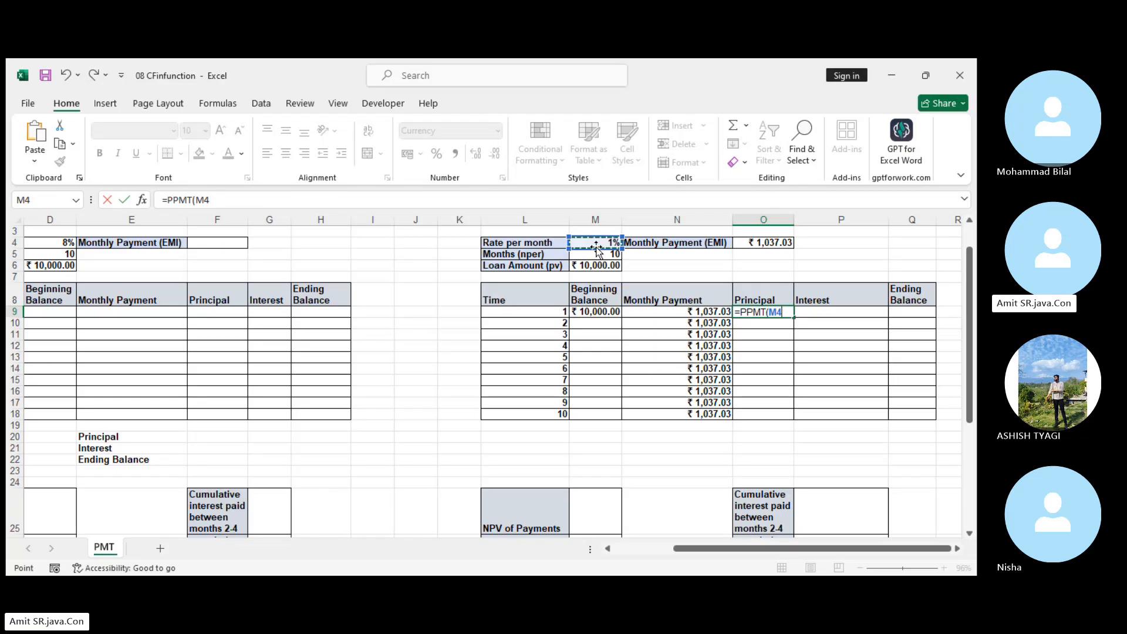
pyautogui.press('F4')
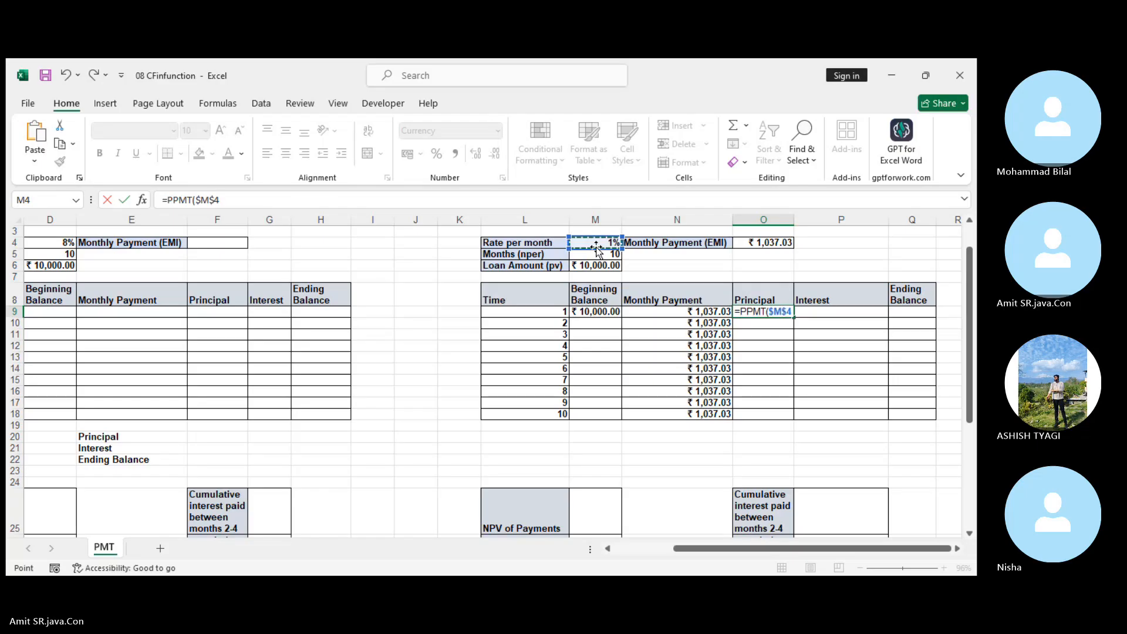
pyautogui.write(',')
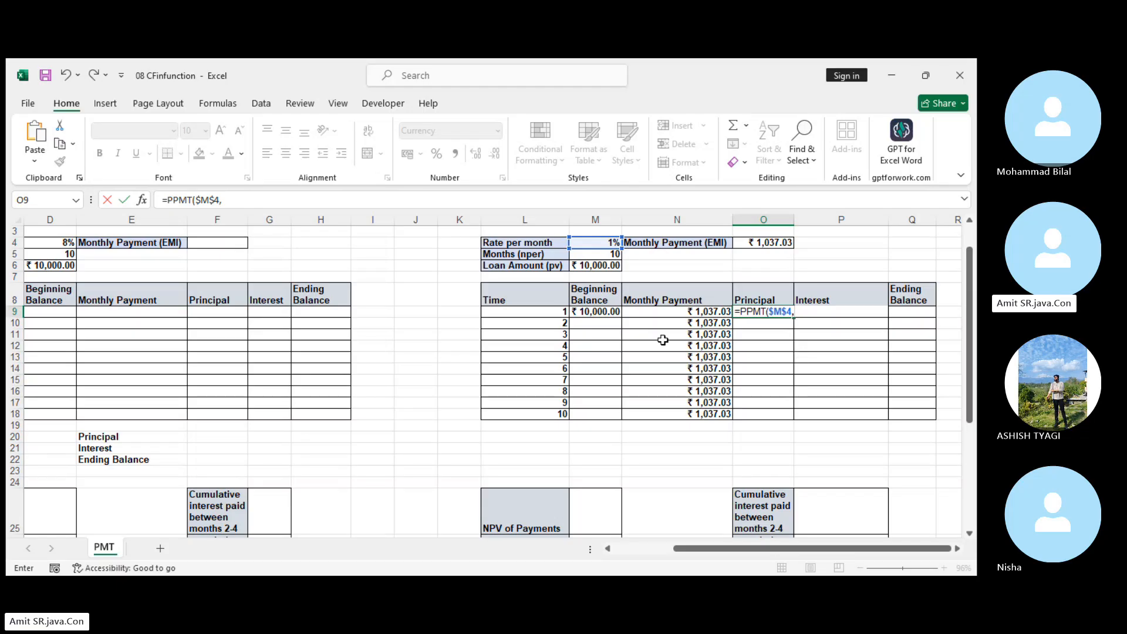
pyautogui.click(544, 316)
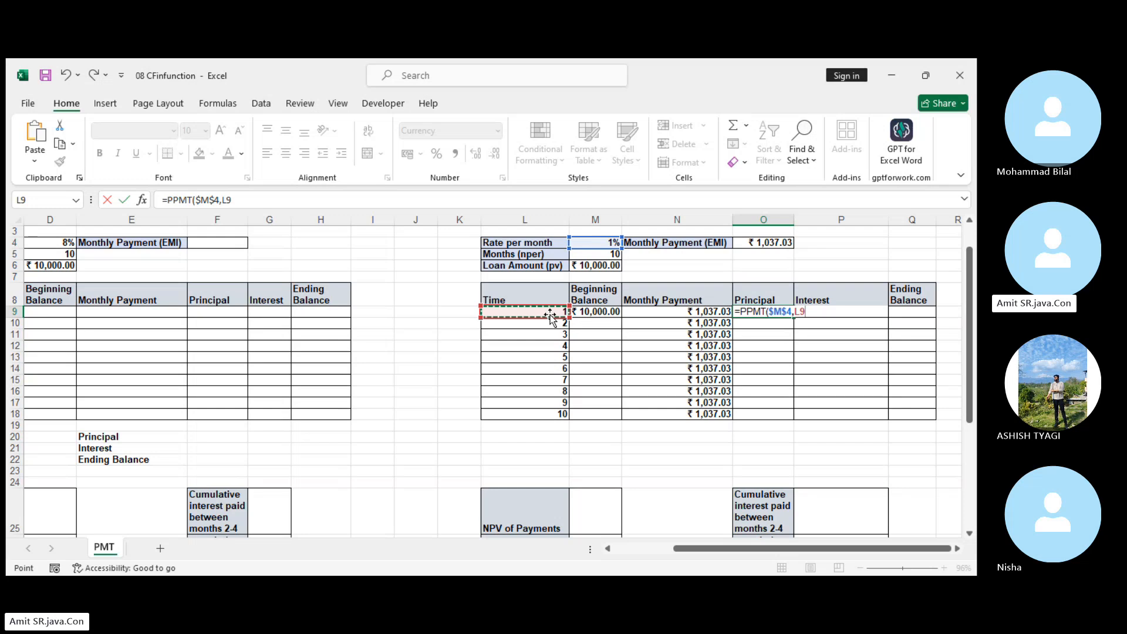
pyautogui.write(',')
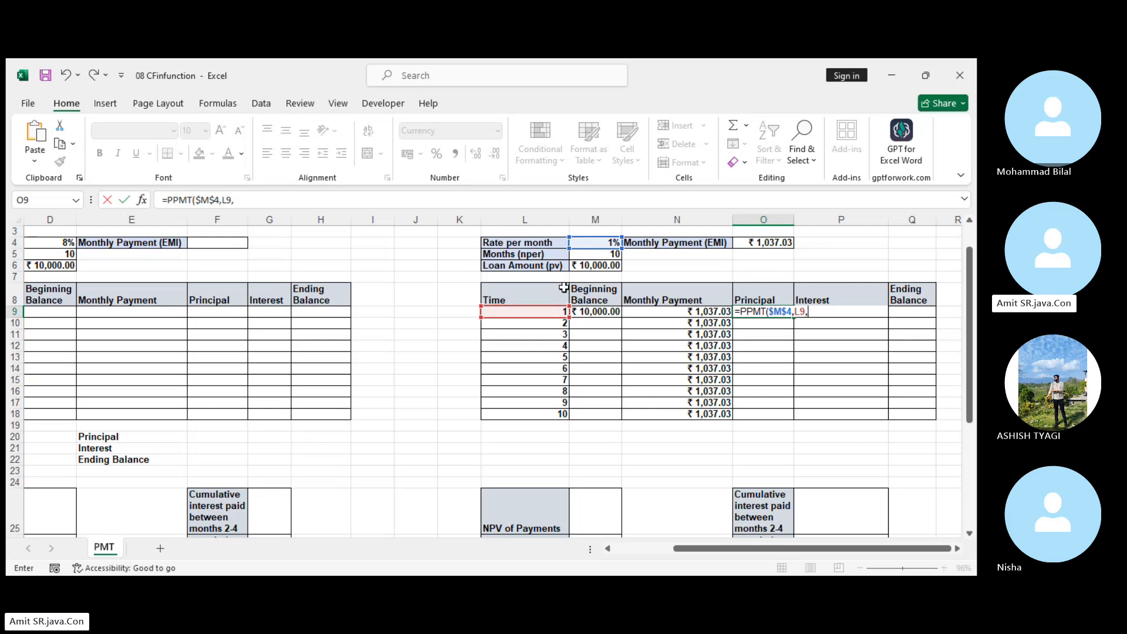
pyautogui.click(592, 252)
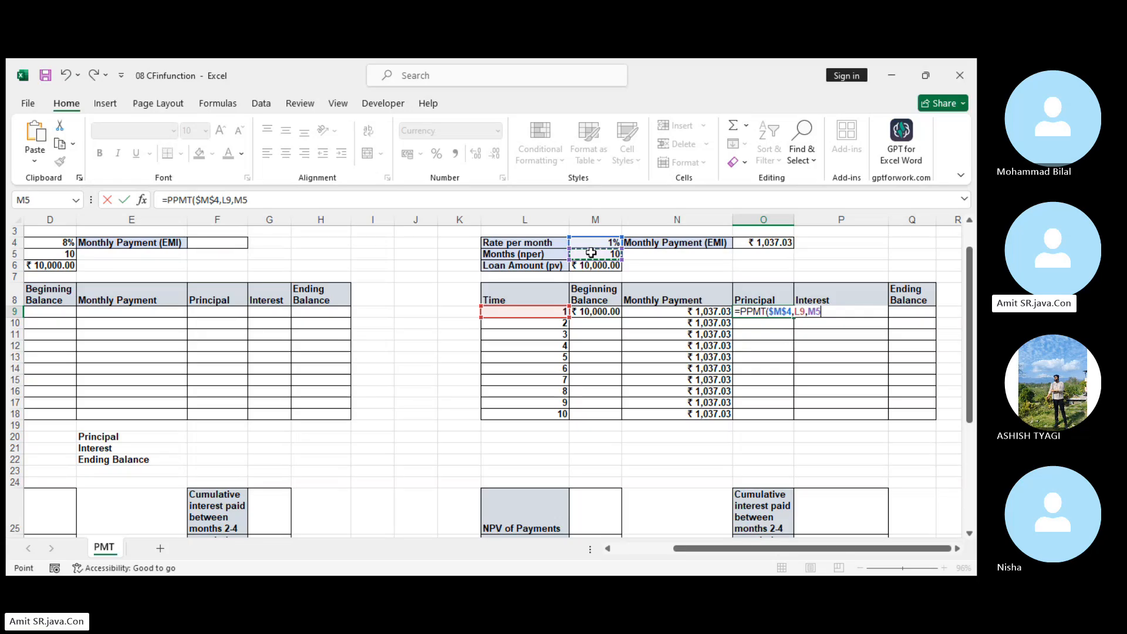
pyautogui.press('F4')
pyautogui.write(',')
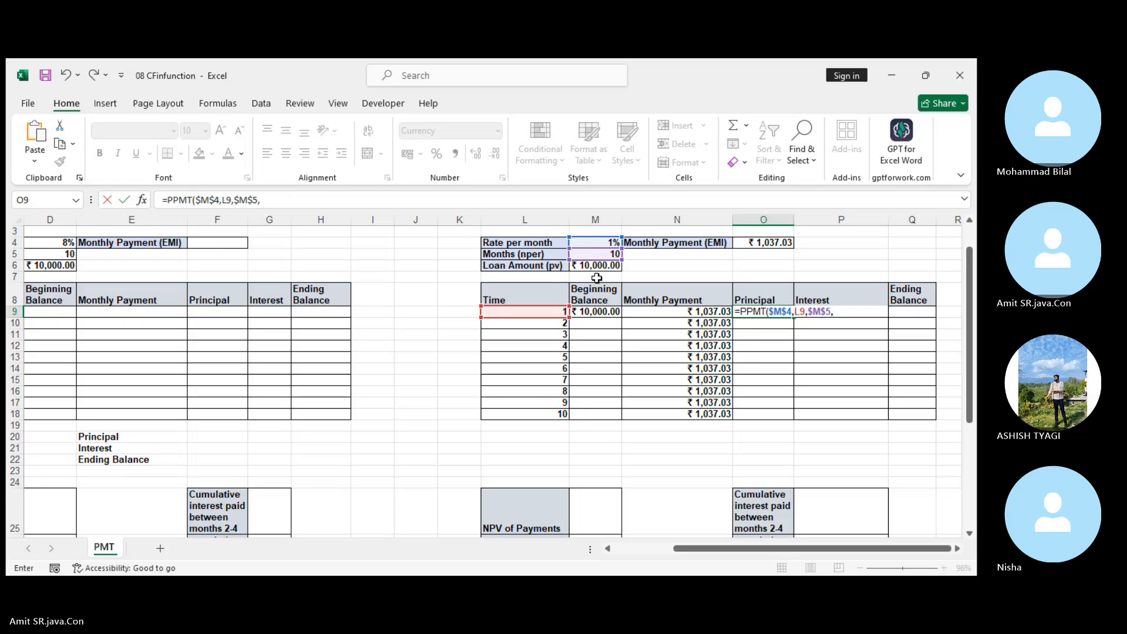
pyautogui.click(603, 266)
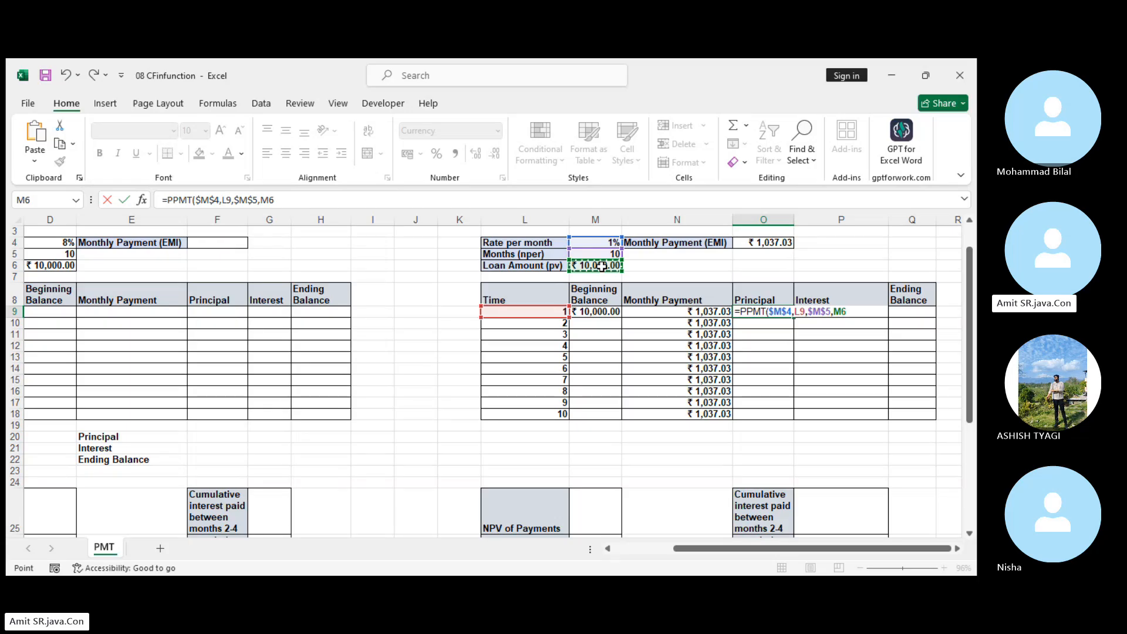
pyautogui.press('F4')
pyautogui.press('Return')
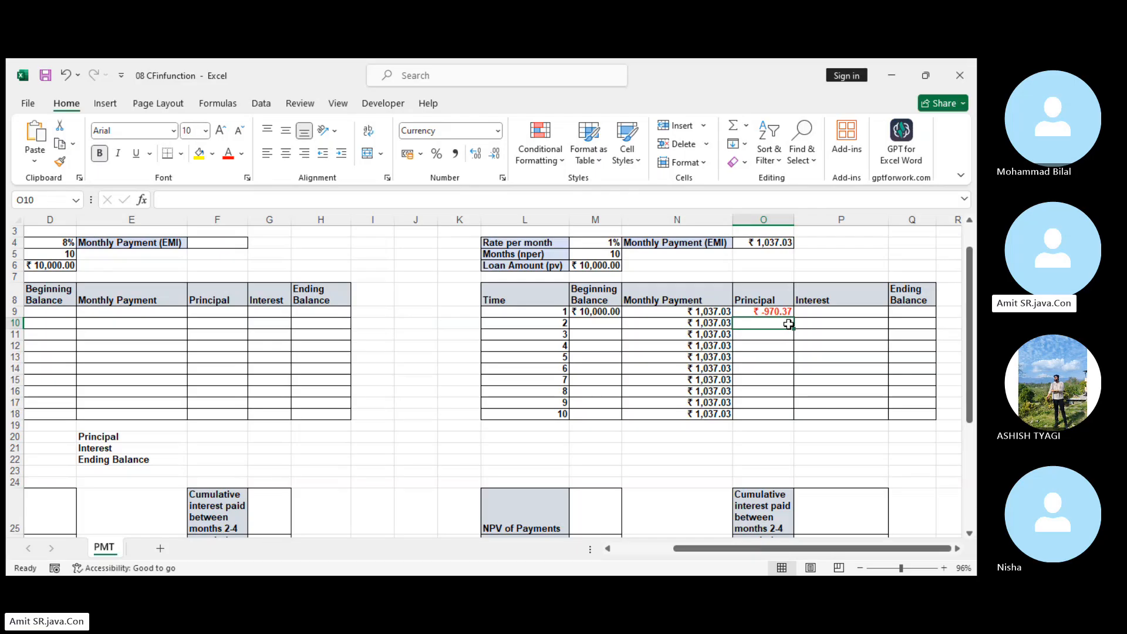
# Negate the month 1 Principal formula in O9 to read =-PPMT($M$4,L9,$M$5,$M$6).
pyautogui.click(772, 314)
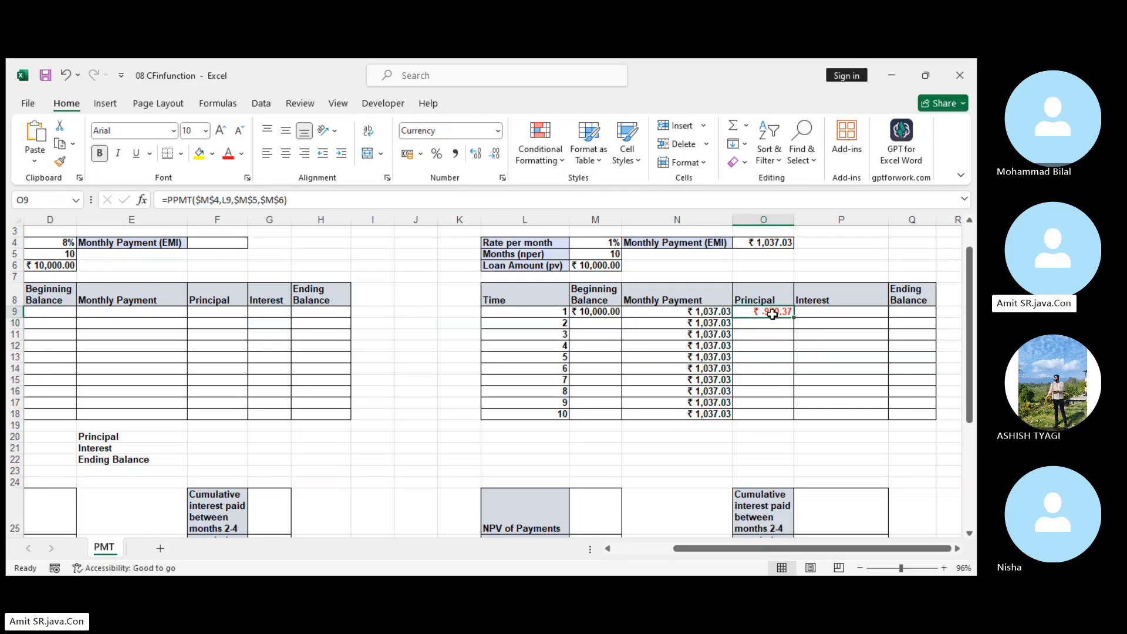
pyautogui.click(171, 201)
pyautogui.write('-')
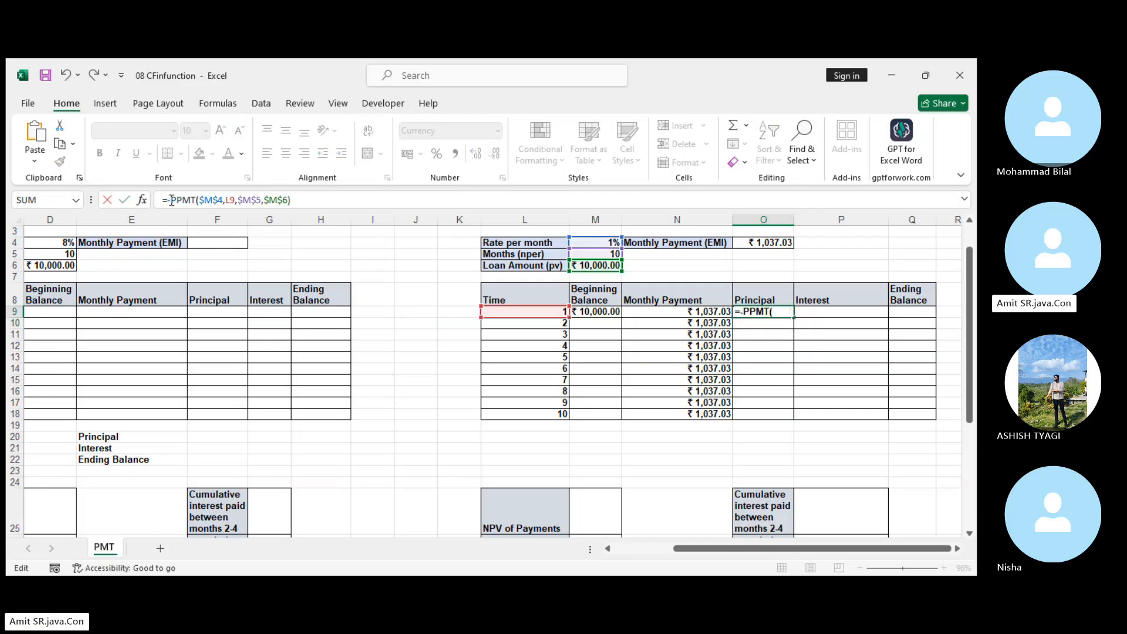
pyautogui.press('Return')
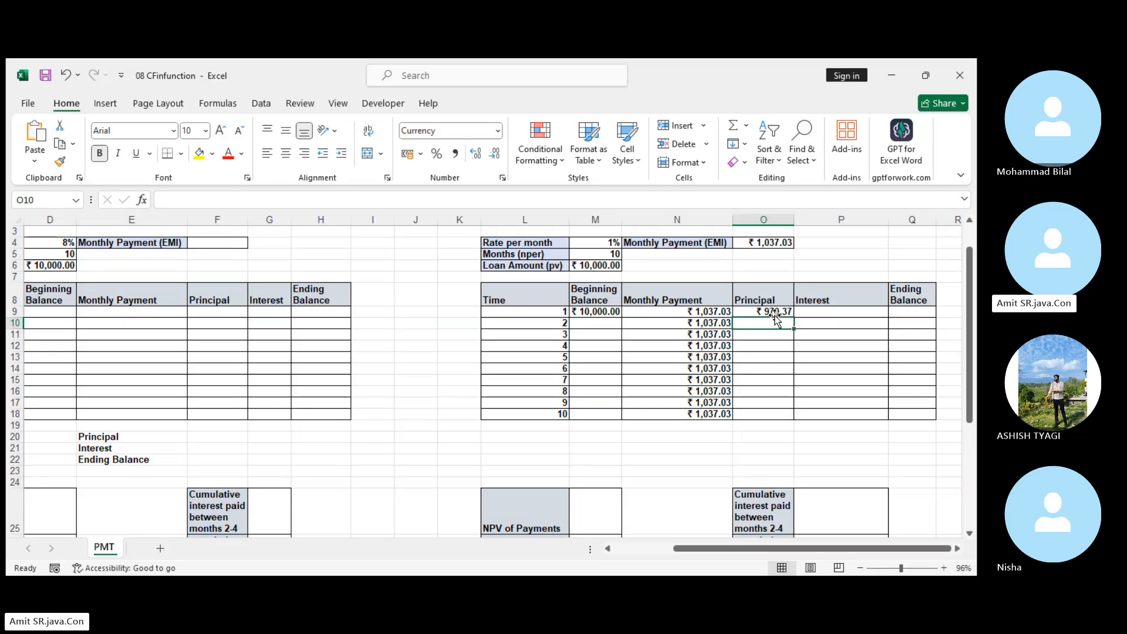
# Calculate the month 1 Interest in P9 as a positive amount with =-IPMT($M$4,L9,$M$5,$M$6).
pyautogui.click(704, 314)
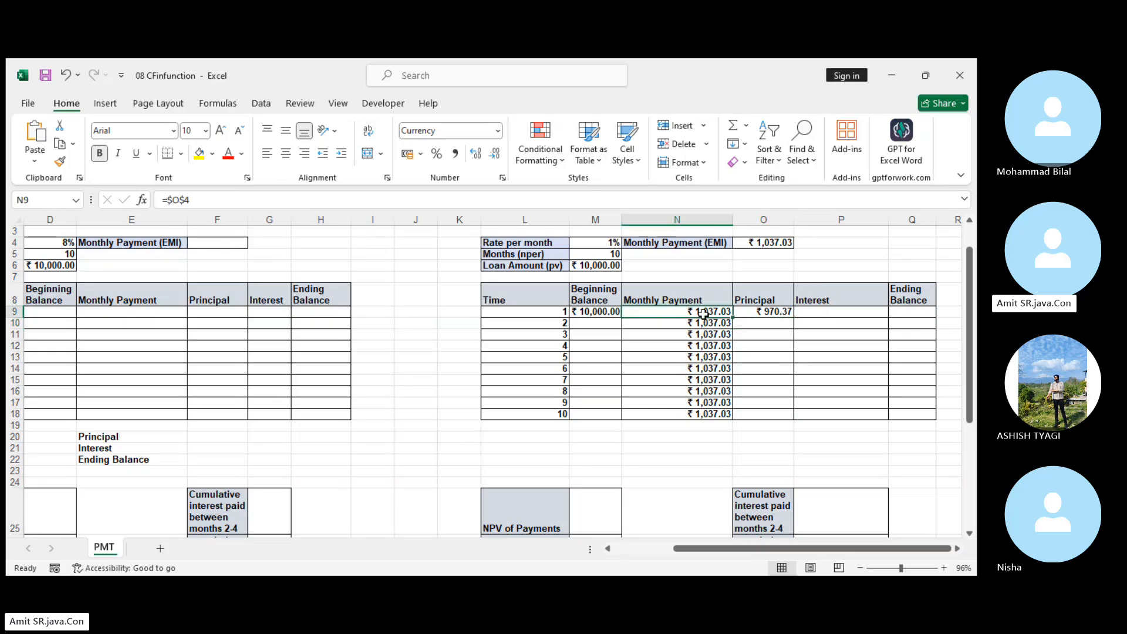
pyautogui.click(771, 310)
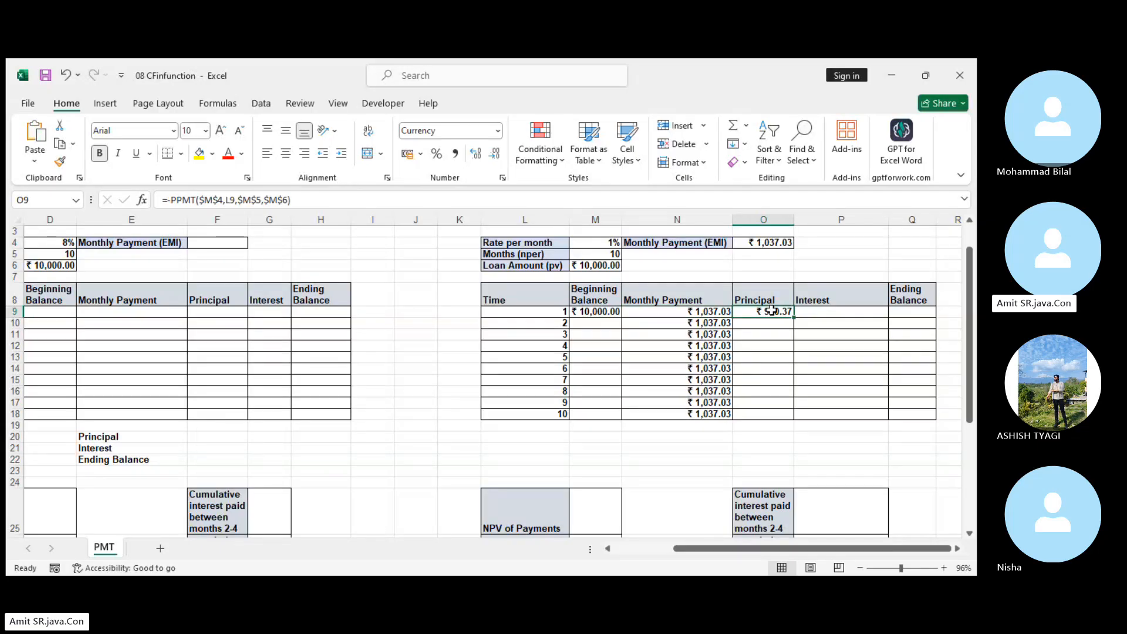
pyautogui.click(828, 312)
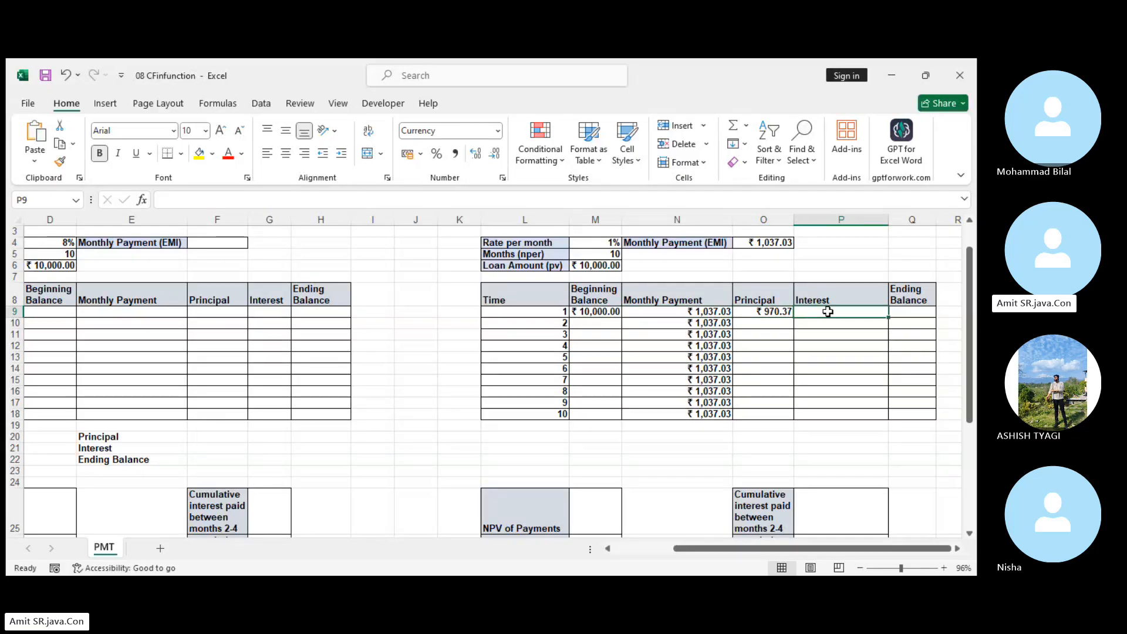
pyautogui.write('=')
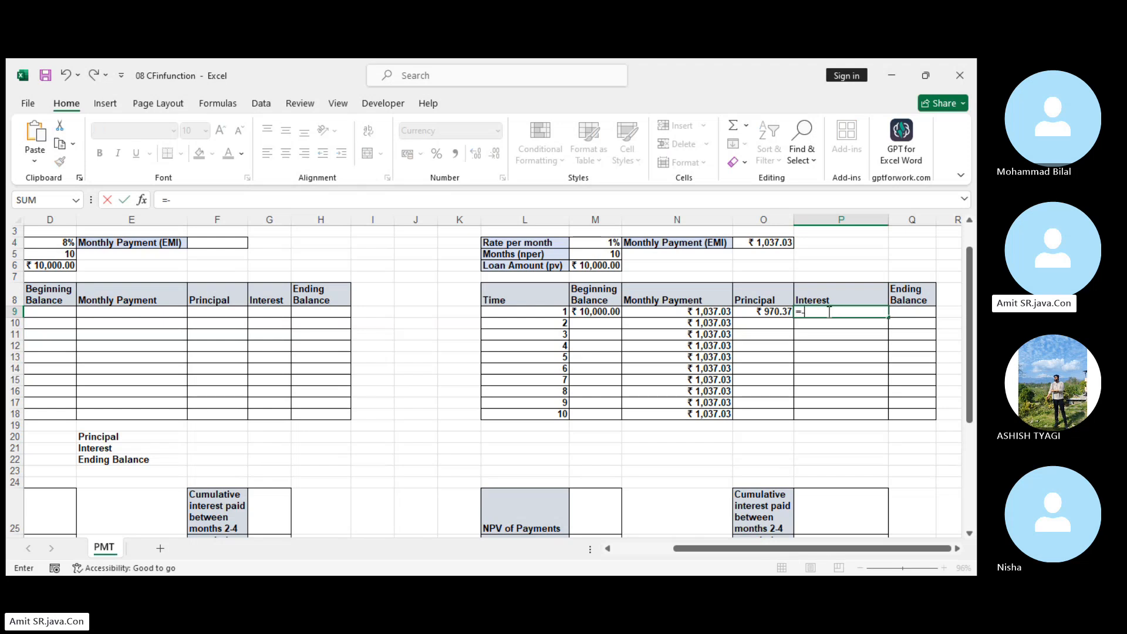
pyautogui.write('-ipmt')
pyautogui.press('Tab')
pyautogui.click(605, 241)
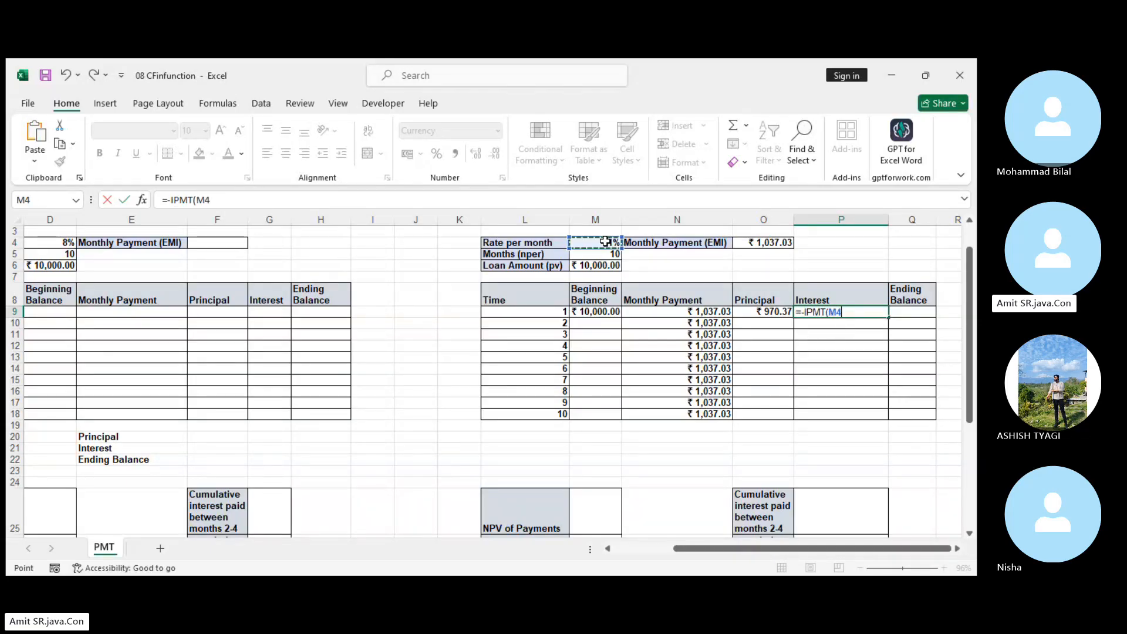
pyautogui.press('F4')
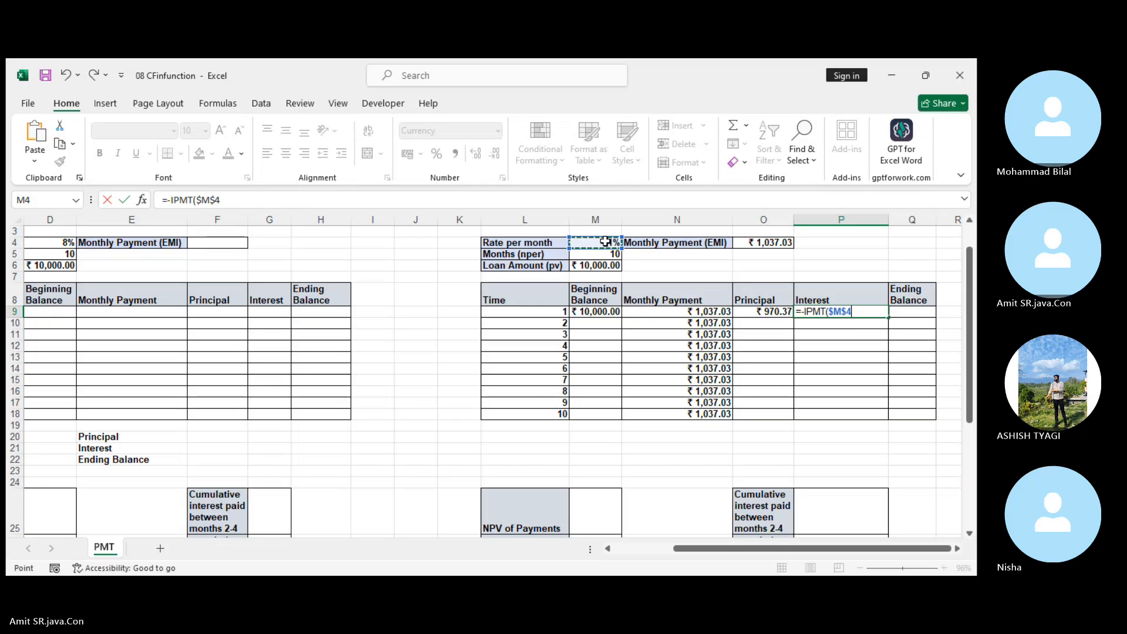
pyautogui.write(',')
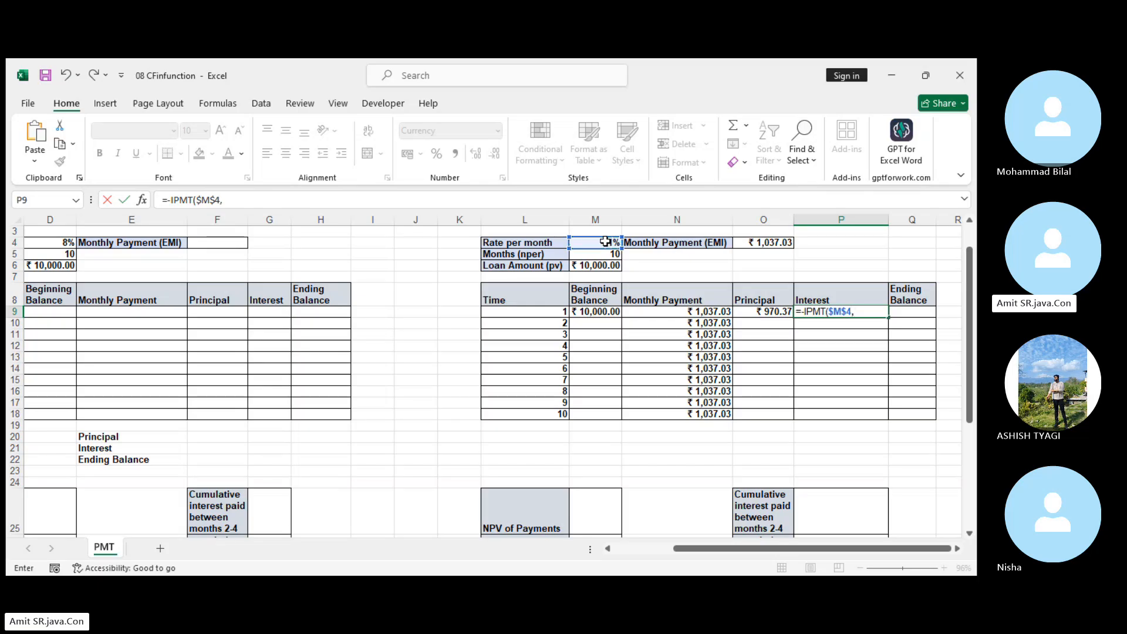
pyautogui.click(553, 314)
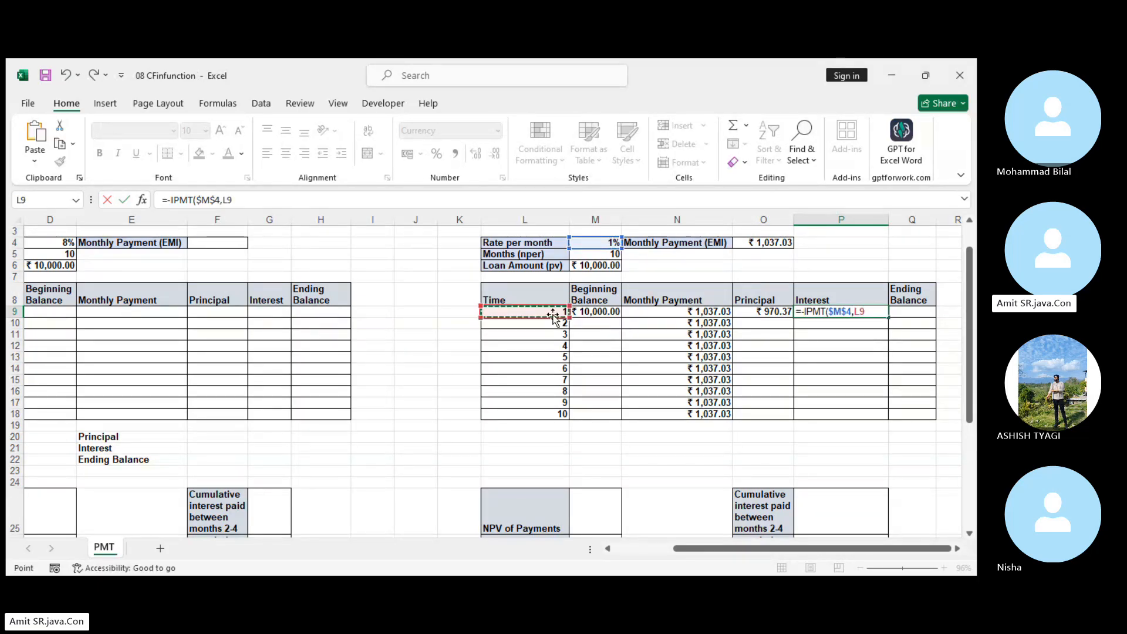
pyautogui.write(',')
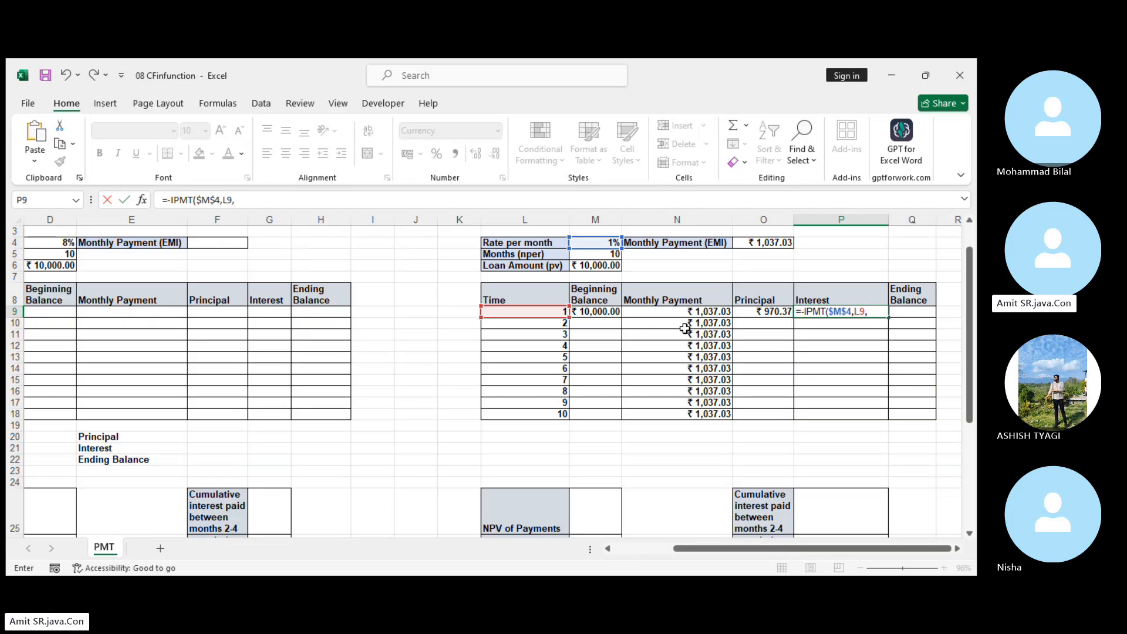
pyautogui.click(598, 254)
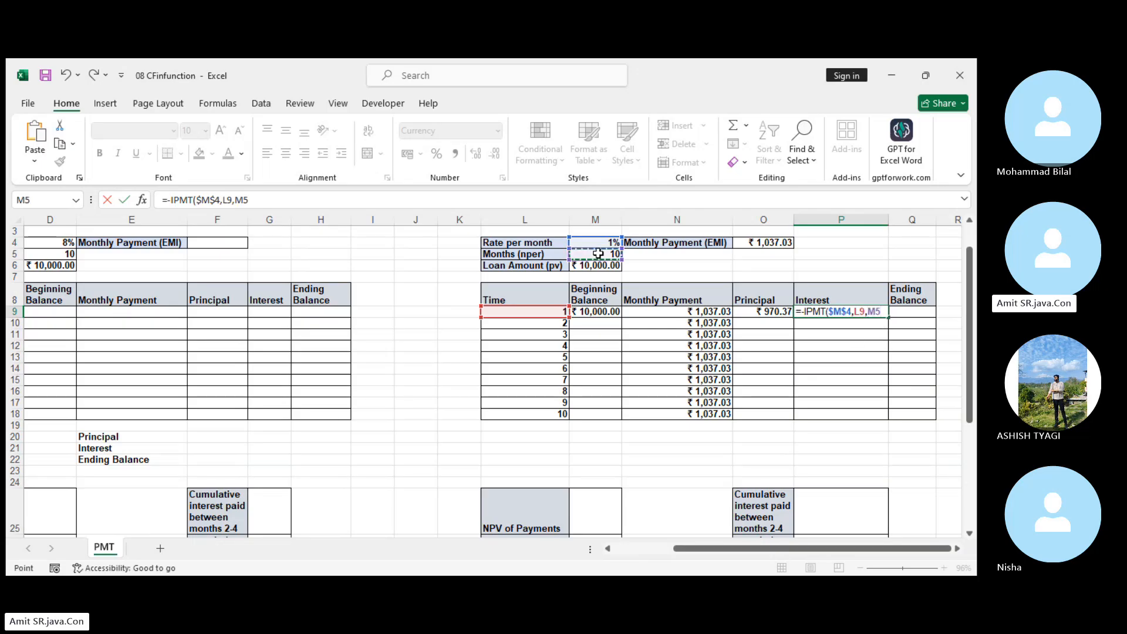
pyautogui.press('F4')
pyautogui.write(',')
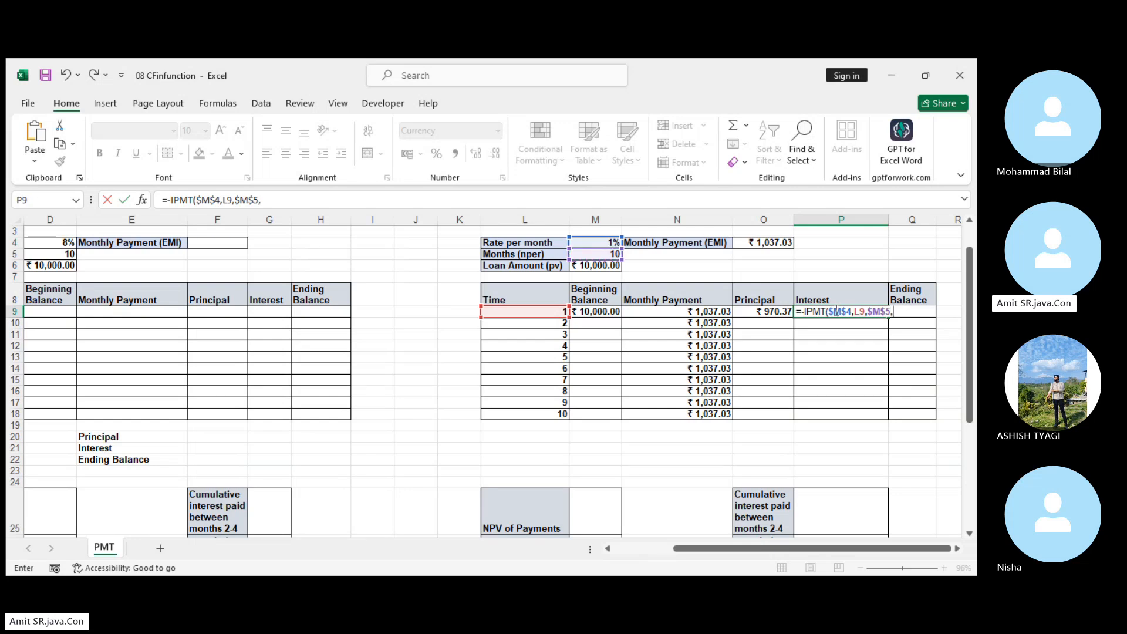
pyautogui.click(595, 266)
pyautogui.press('F4')
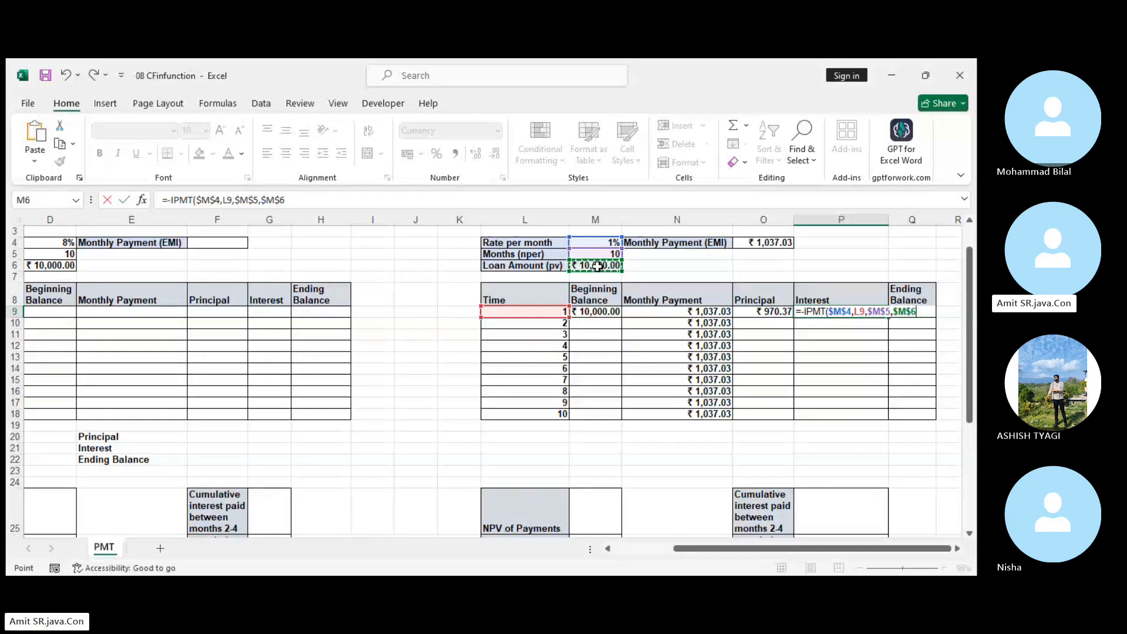
pyautogui.press('Return')
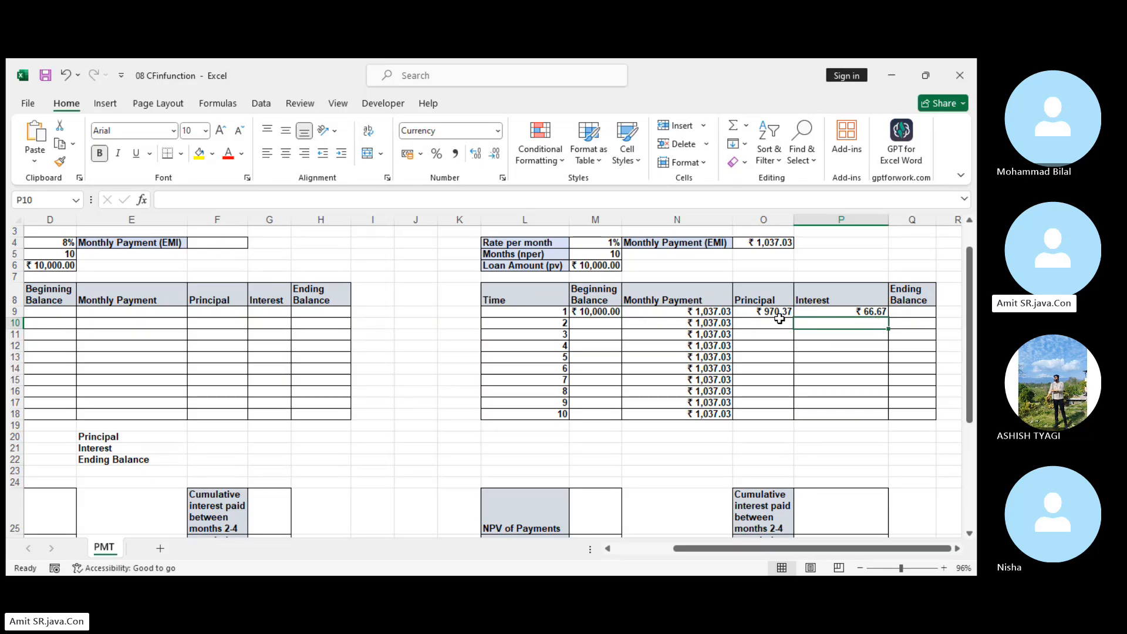
# Add the month 1 Principal and Interest in the spare cell P5 with =O9+P9 to check them against the EMI.
pyautogui.click(868, 255)
pyautogui.write('=')
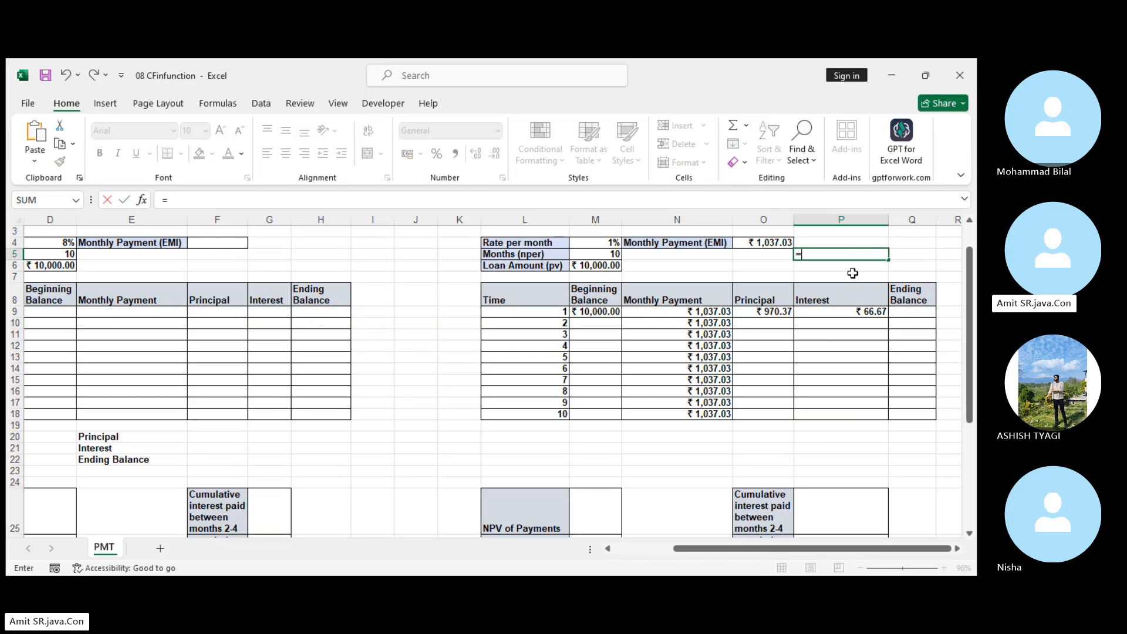
pyautogui.click(756, 313)
pyautogui.write('+')
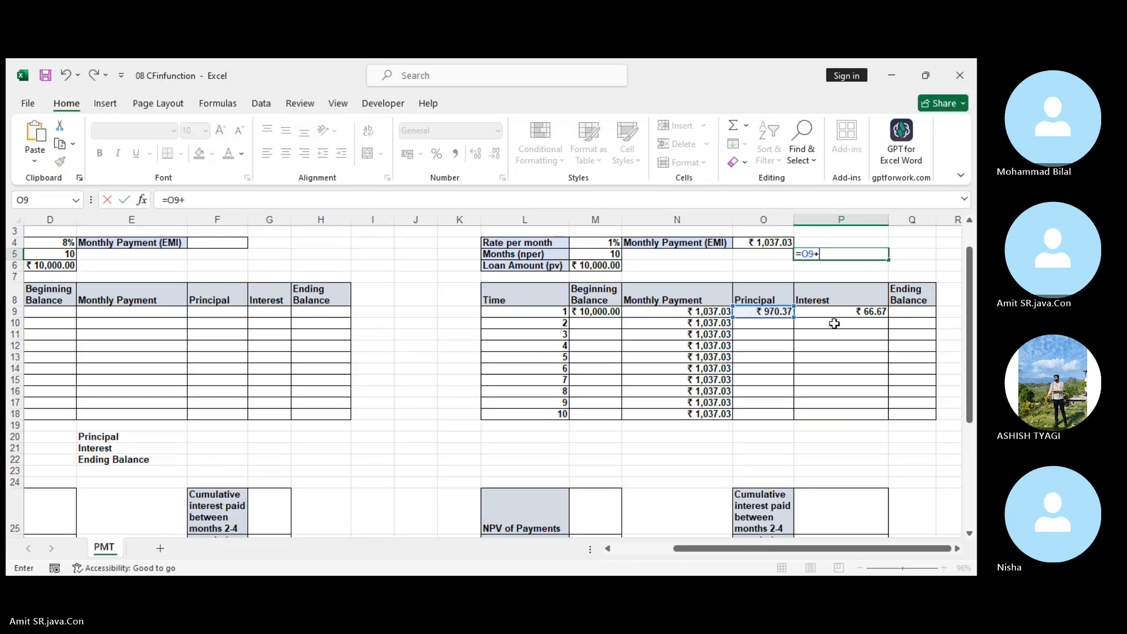
pyautogui.click(874, 313)
pyautogui.hotkey('ctrl', 'Return')
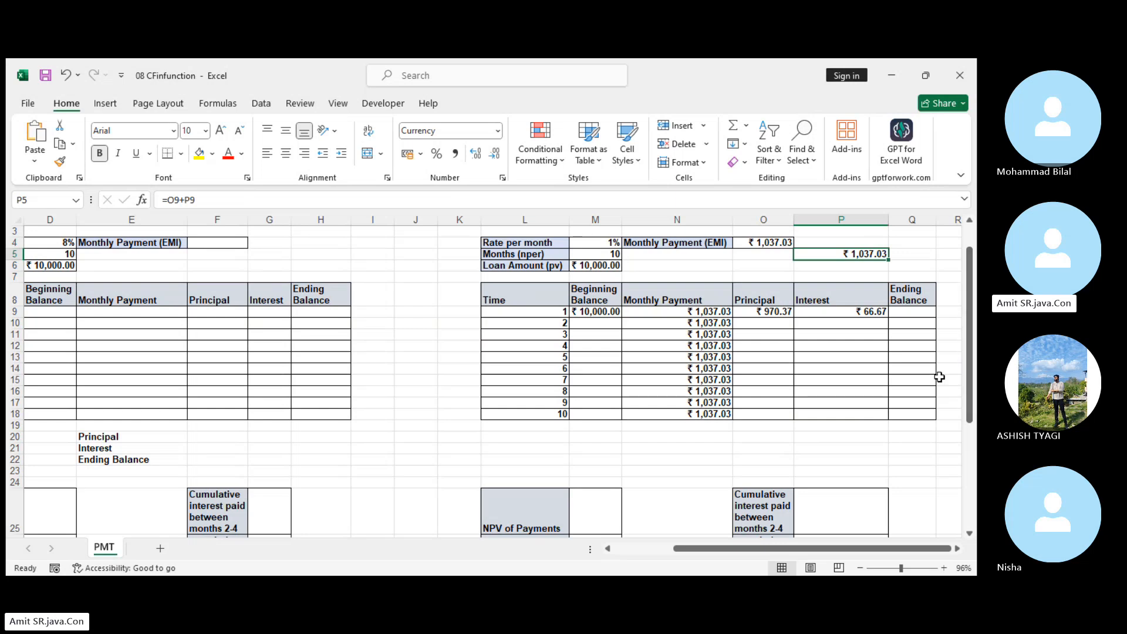
# Calculate the month 1 Ending Balance in Q9 by subtracting the Principal from the Beginning Balance with =M9-O9.
pyautogui.click(920, 312)
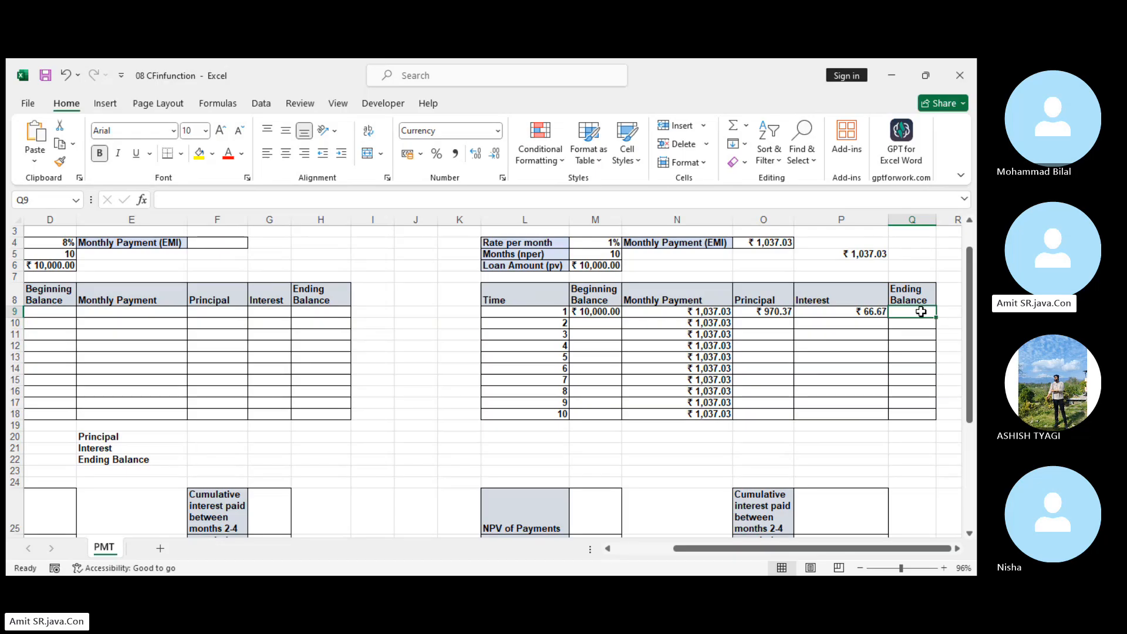
pyautogui.write('=')
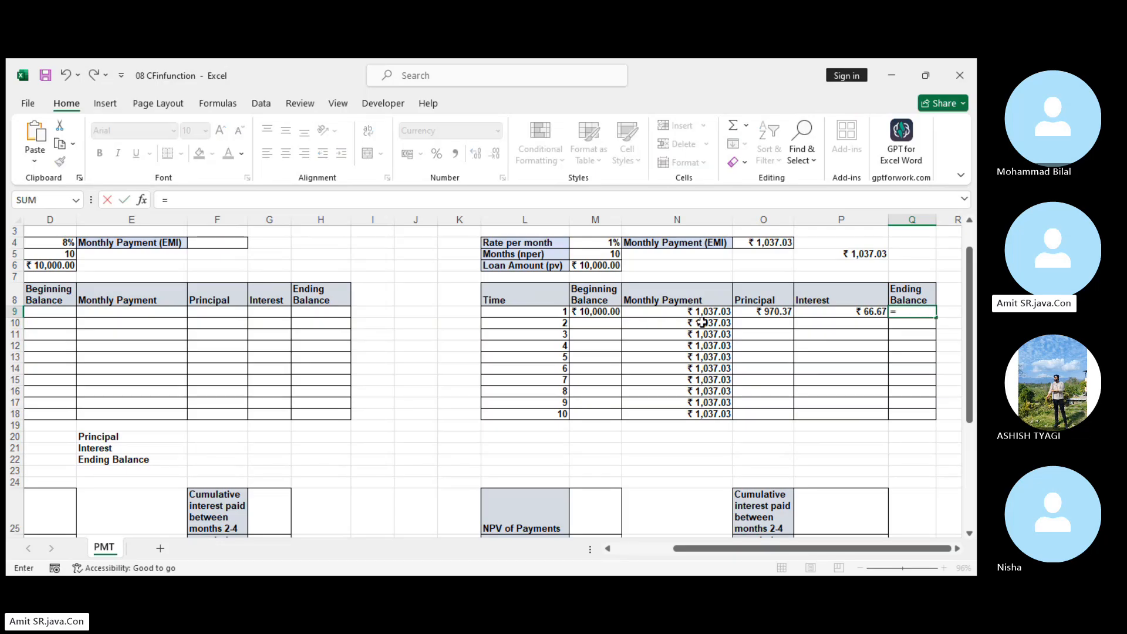
pyautogui.click(598, 313)
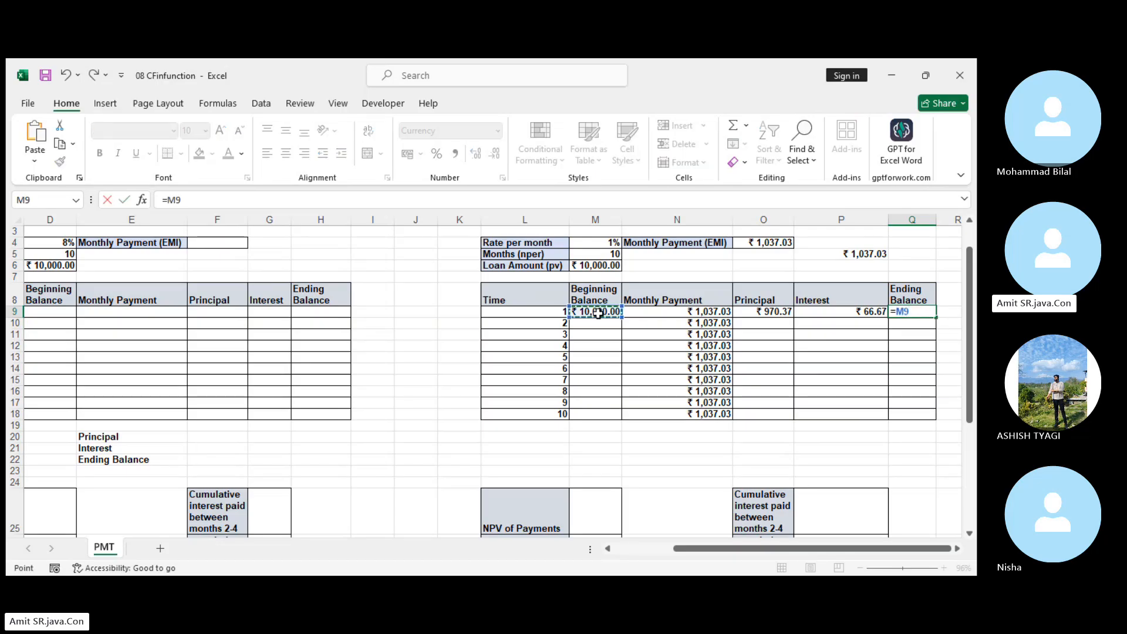
pyautogui.write('-')
pyautogui.click(776, 314)
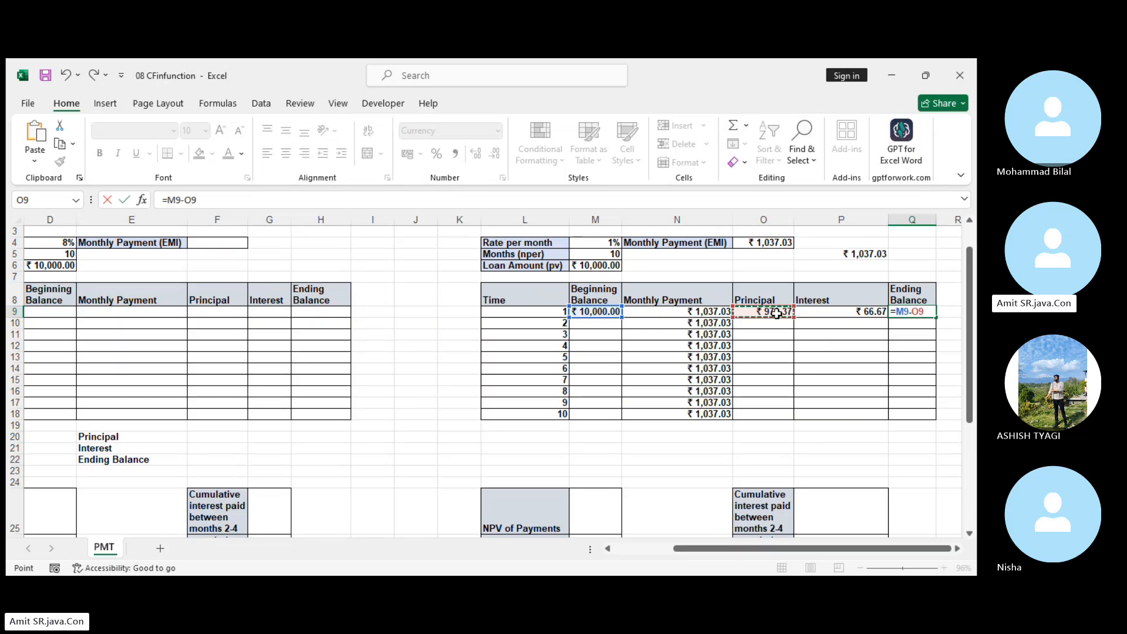
pyautogui.press('Return')
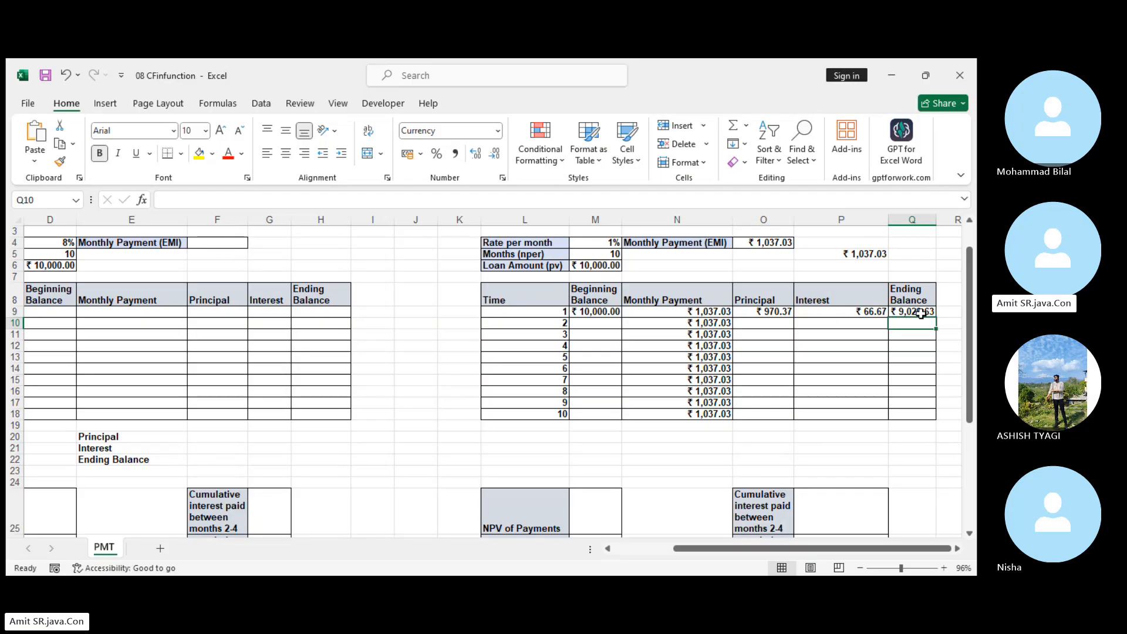
# Link the month 2 Beginning Balance in M10 to =Q9 and fill the Principal, Interest and Ending Balance formulas from O9:Q9 into row 10.
pyautogui.click(604, 327)
pyautogui.write('=')
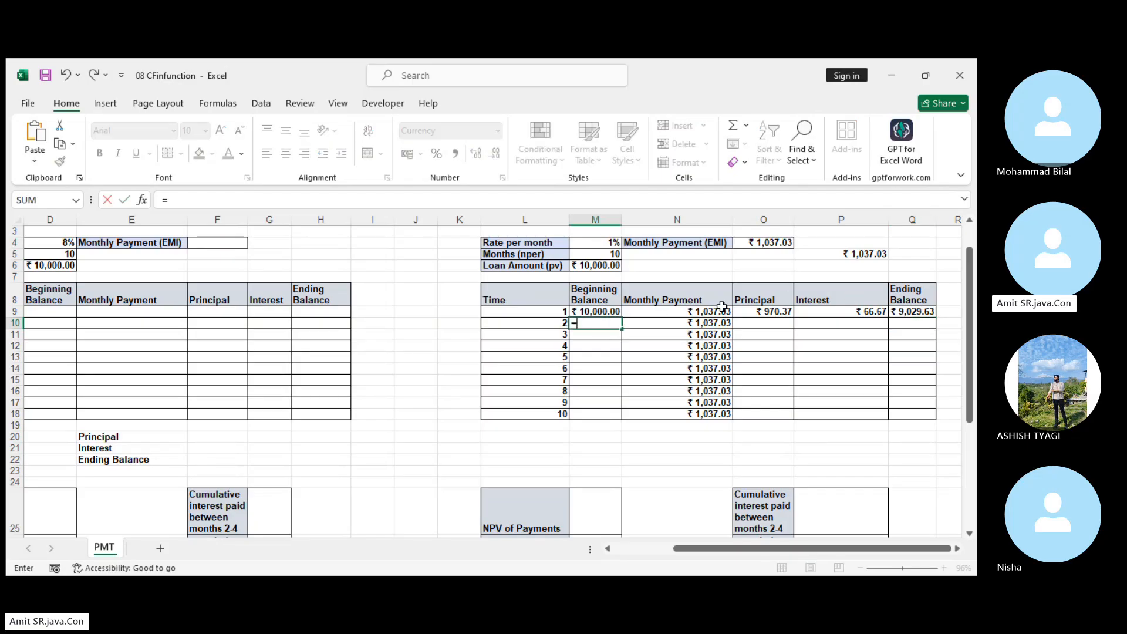
pyautogui.click(911, 311)
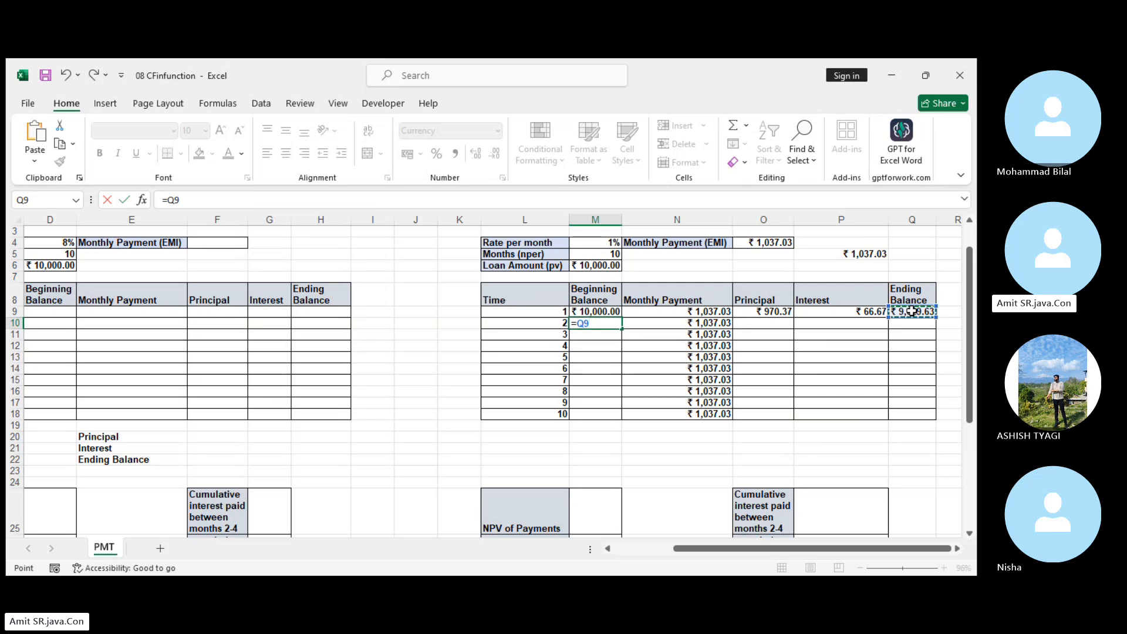
pyautogui.press('Return')
pyautogui.moveTo(760, 311); pyautogui.dragTo(933, 325)
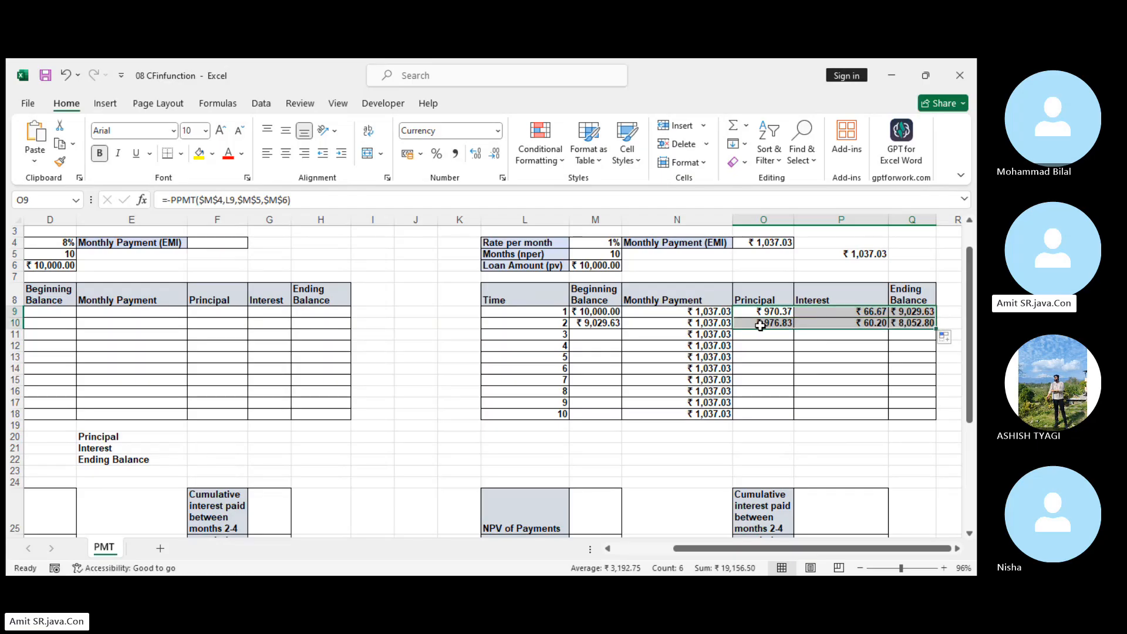
# Carry the month 2 Ending Balance into the month 3 Beginning Balance in M11 with =$Q10.
pyautogui.click(606, 339)
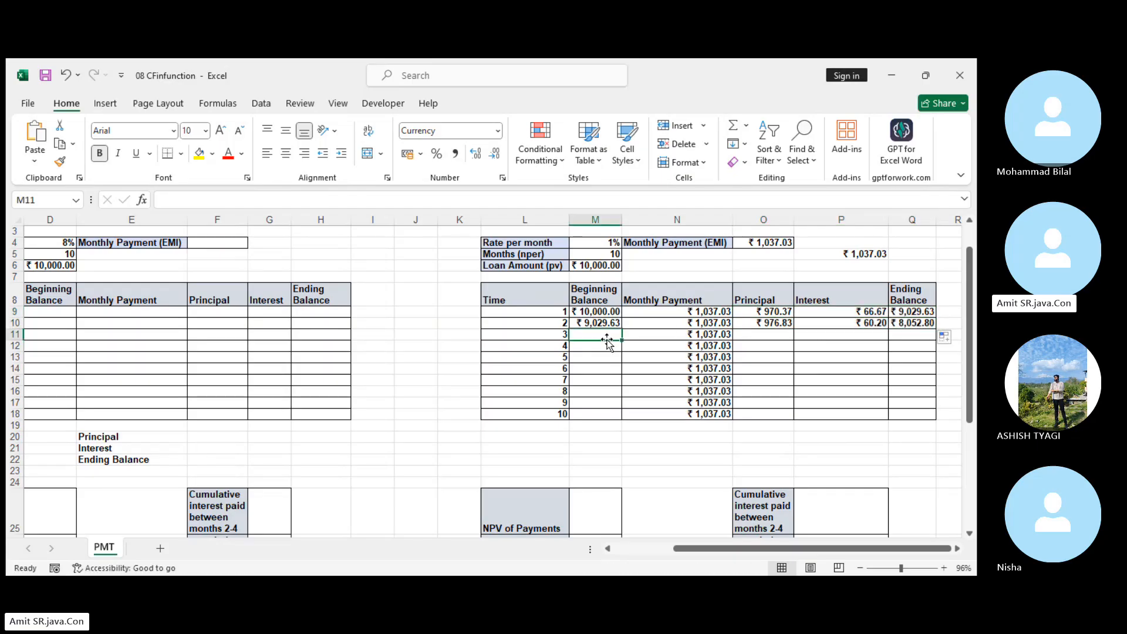
pyautogui.write('=')
pyautogui.click(917, 323)
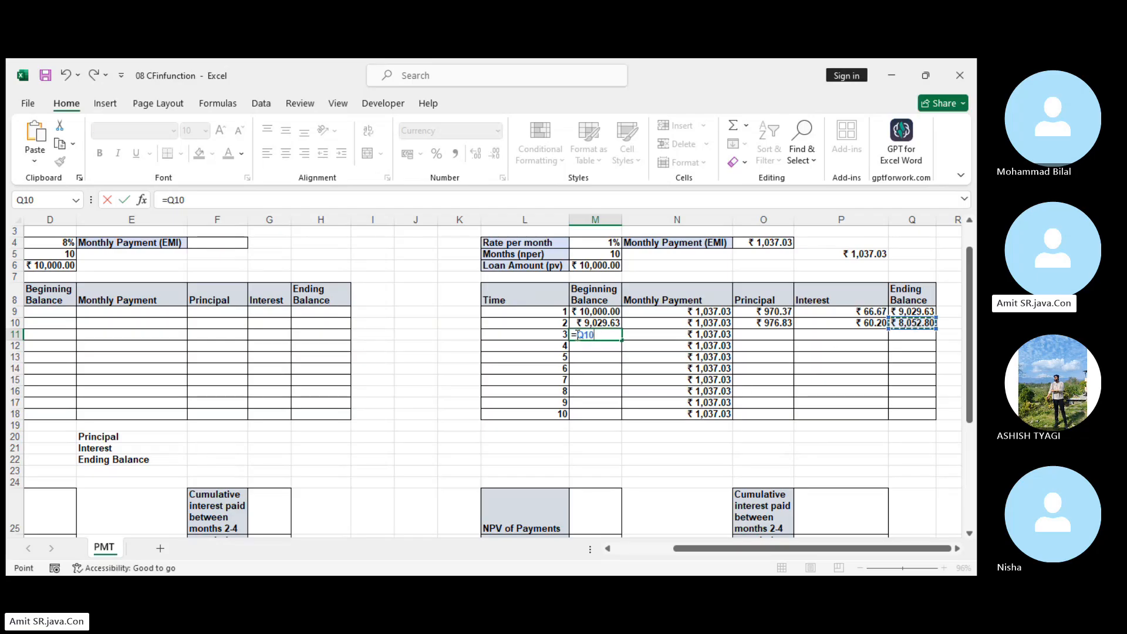
pyautogui.moveTo(580, 334); pyautogui.dragTo(594, 336)
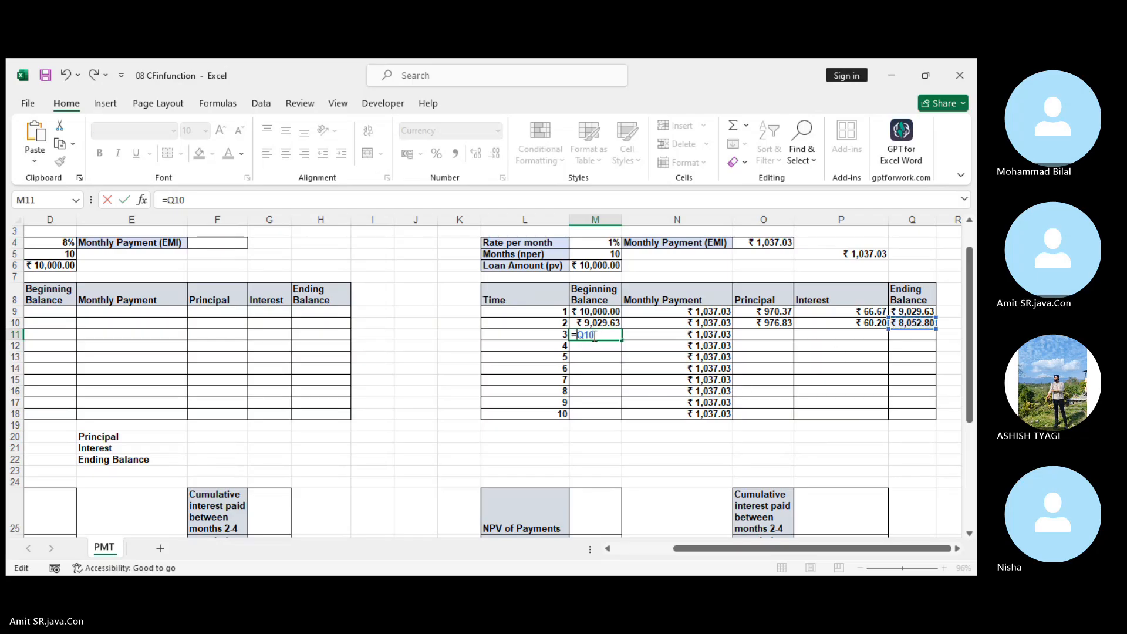
pyautogui.write('$Q10')
pyautogui.press('Return')
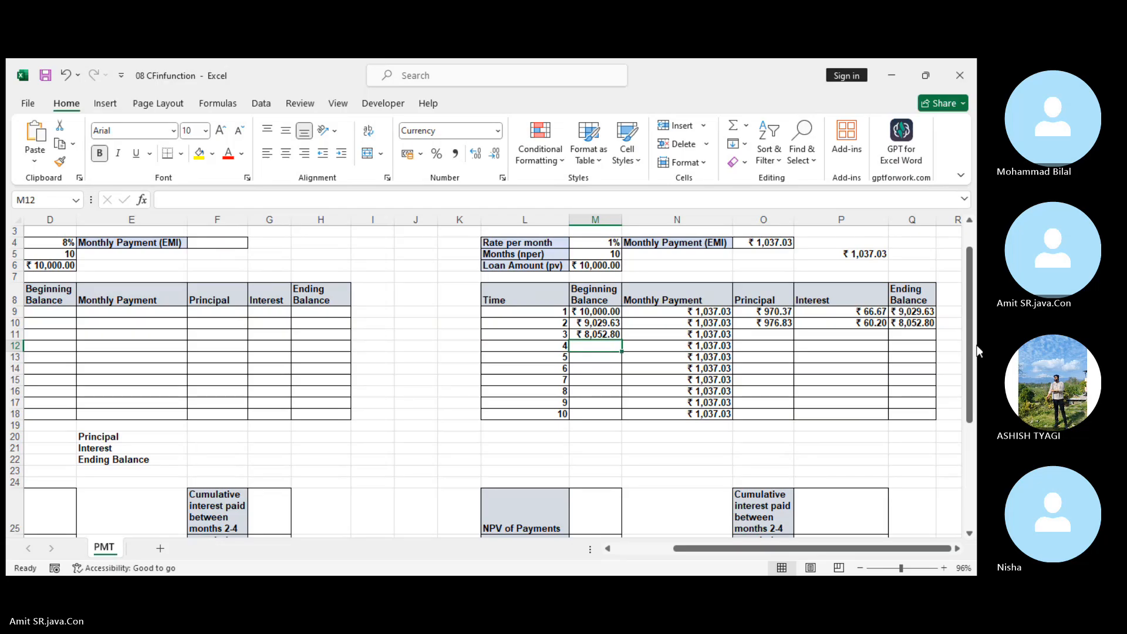
# Fill the O10:Q10 formulas and the M11 Beginning Balance formula down through month 10 in row 18.
pyautogui.moveTo(766, 320); pyautogui.dragTo(933, 325)
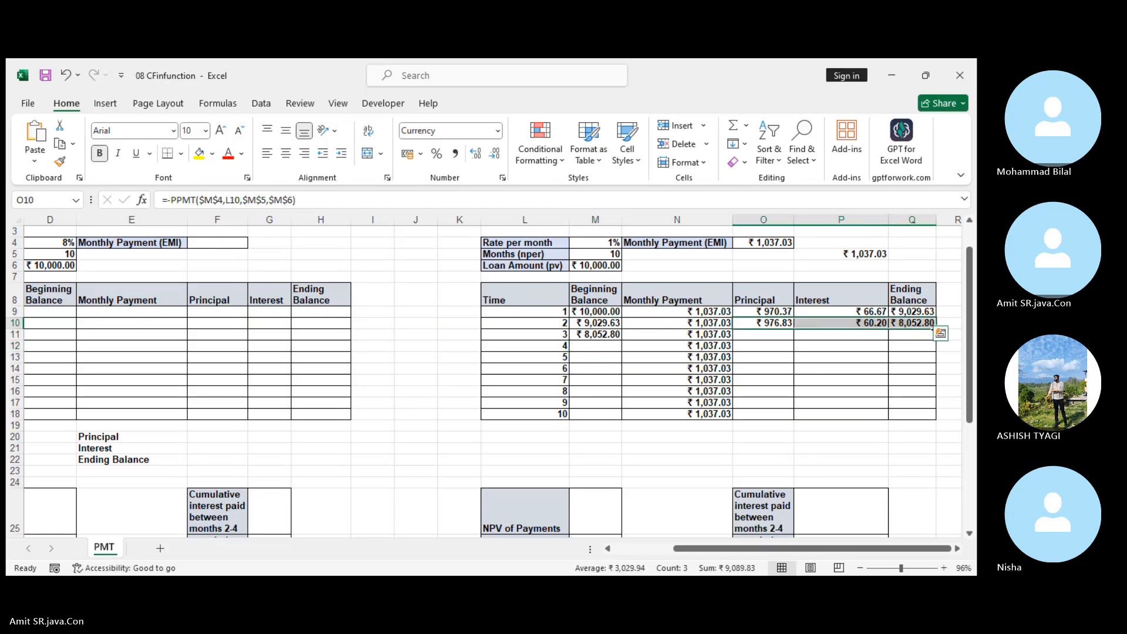
pyautogui.doubleClick(934, 328)
pyautogui.click(604, 334)
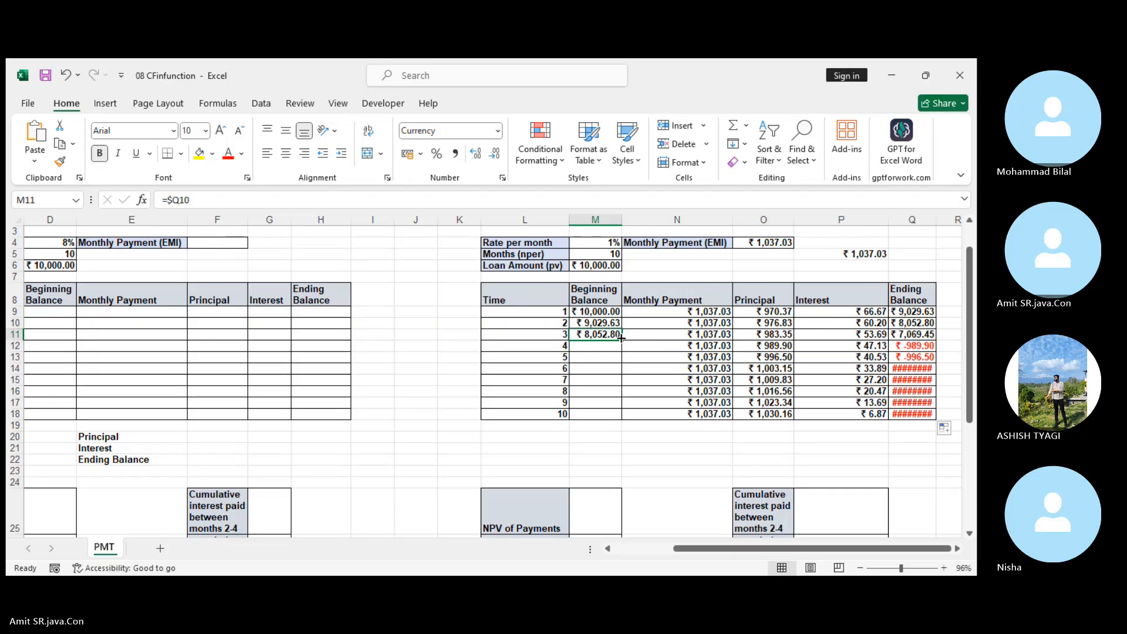
pyautogui.doubleClick(623, 339)
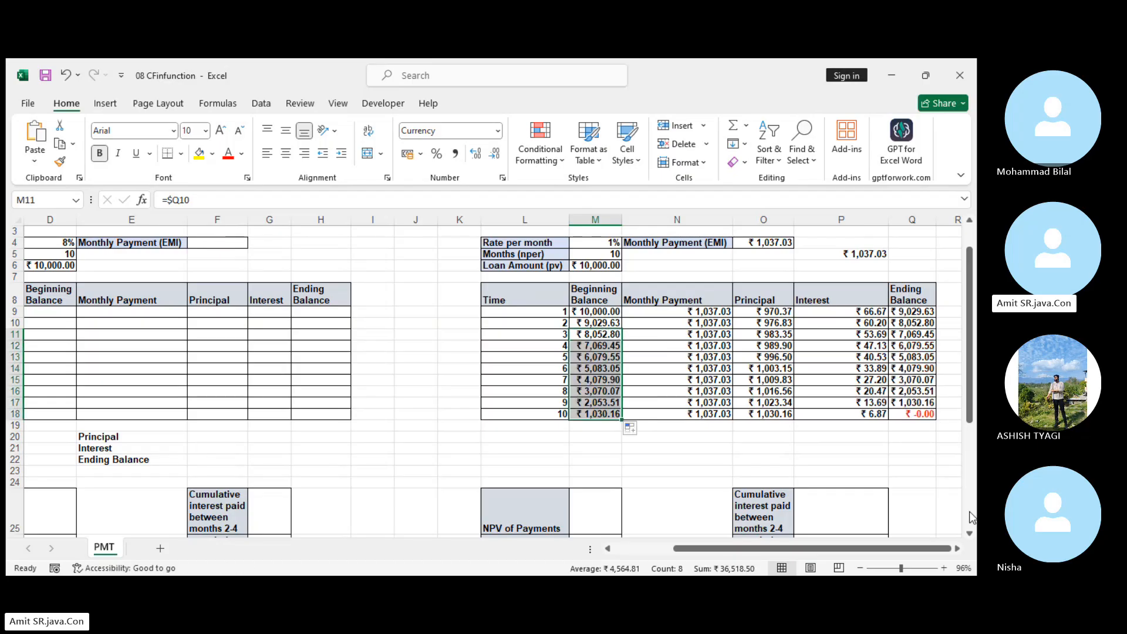
pyautogui.click(914, 414)
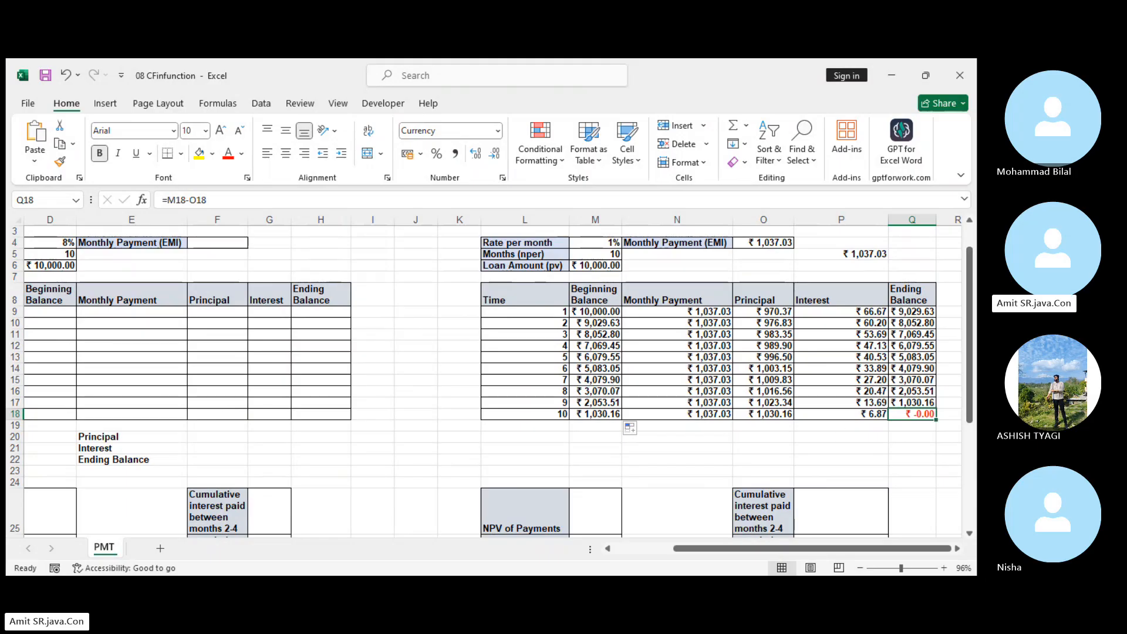
pyautogui.click(416, 544)
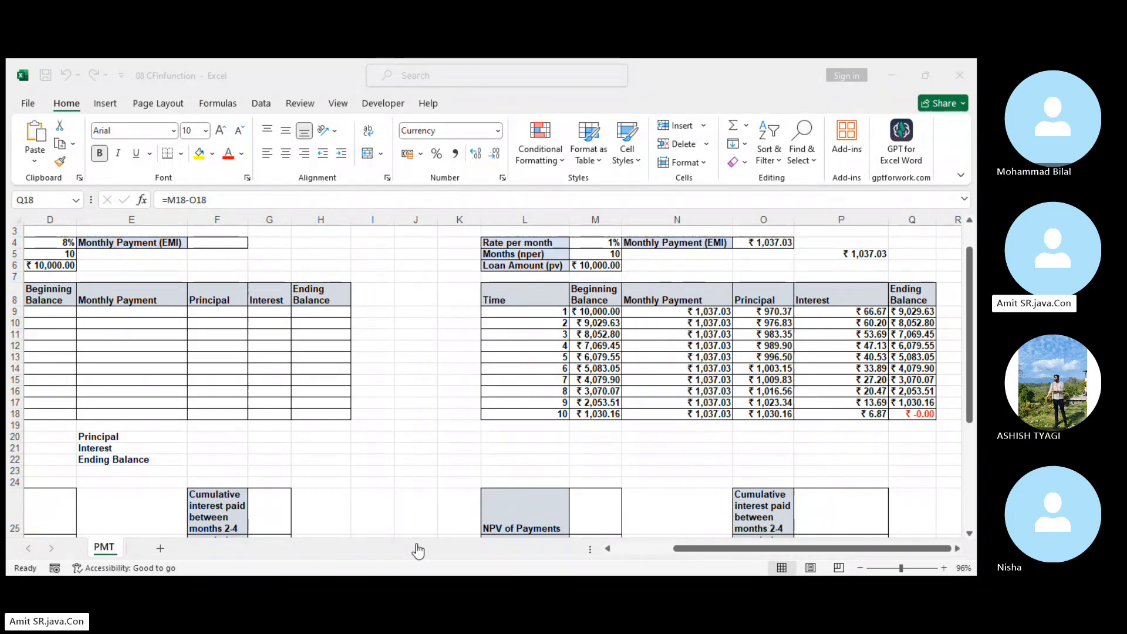
pyautogui.click(549, 578)
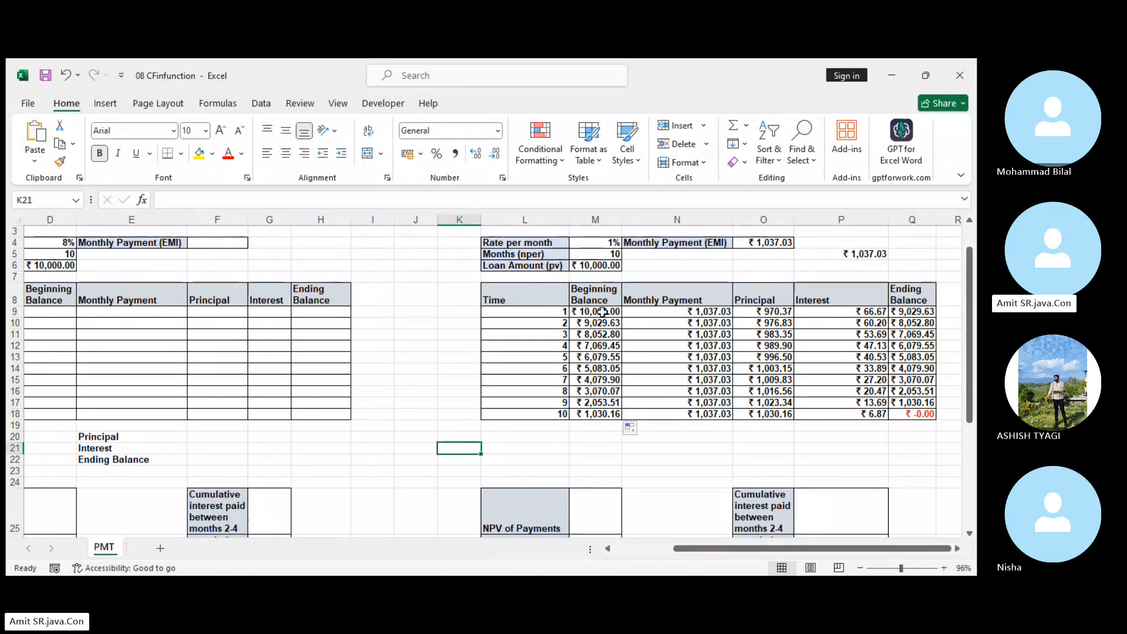
# Clear the contents of the amortization table range M9:Q18 and of the Monthly Payment (EMI) cell O4.
pyautogui.moveTo(601, 311); pyautogui.dragTo(911, 415)
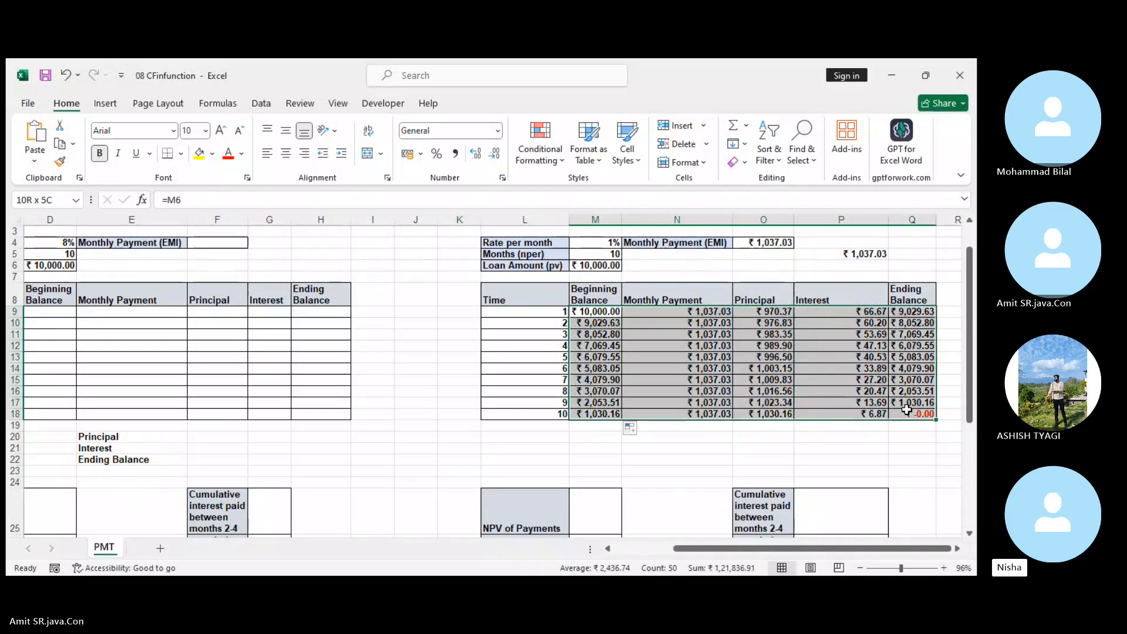
pyautogui.rightClick(912, 415)
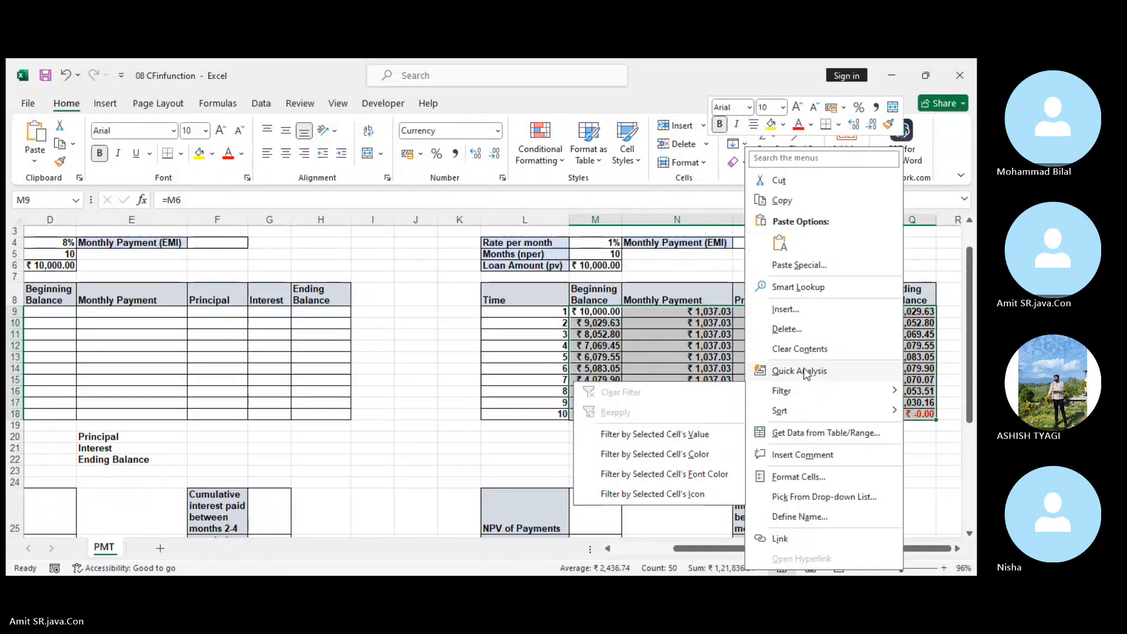
pyautogui.click(806, 349)
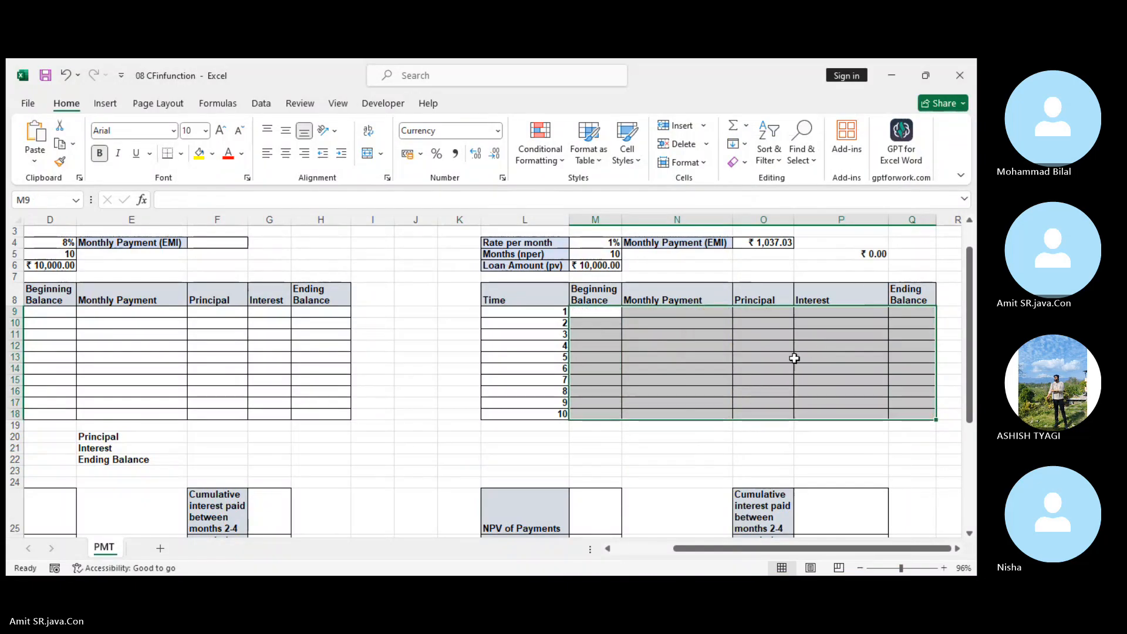
pyautogui.click(773, 242)
pyautogui.rightClick(773, 242)
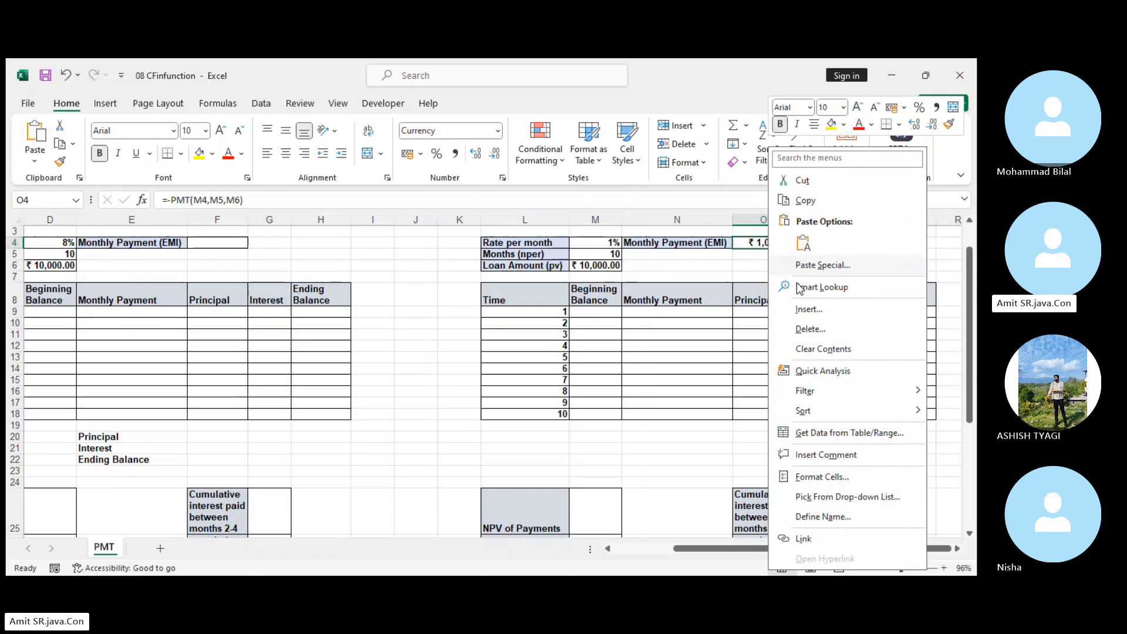
pyautogui.click(825, 348)
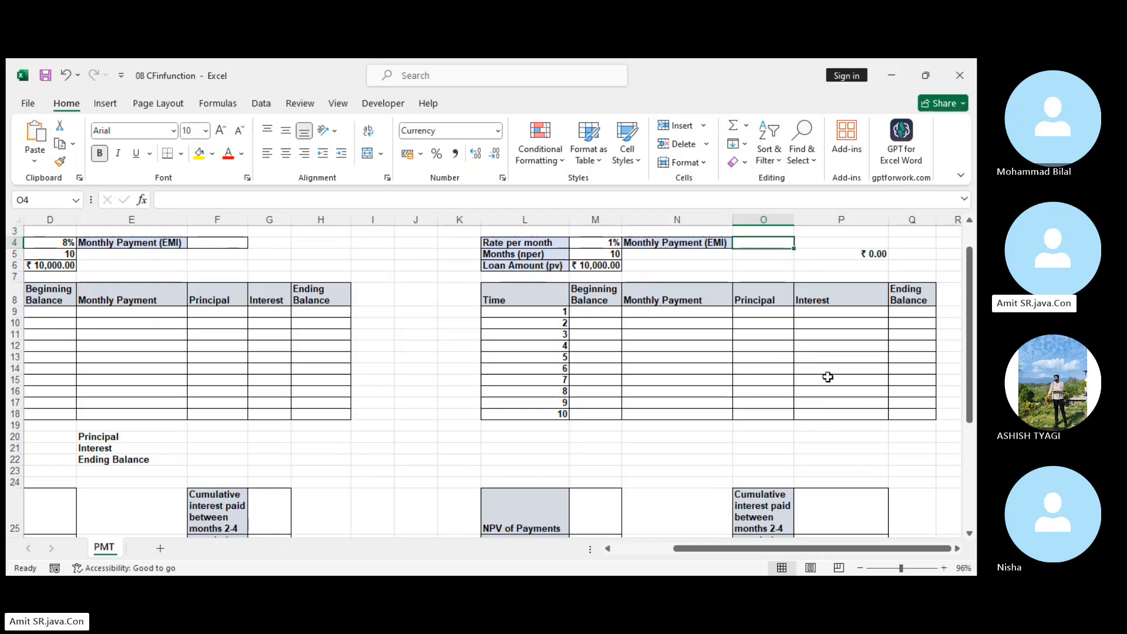
# Review the loan amount in M6, the number of months in M5 and the monthly rate formula in M4.
pyautogui.click(595, 266)
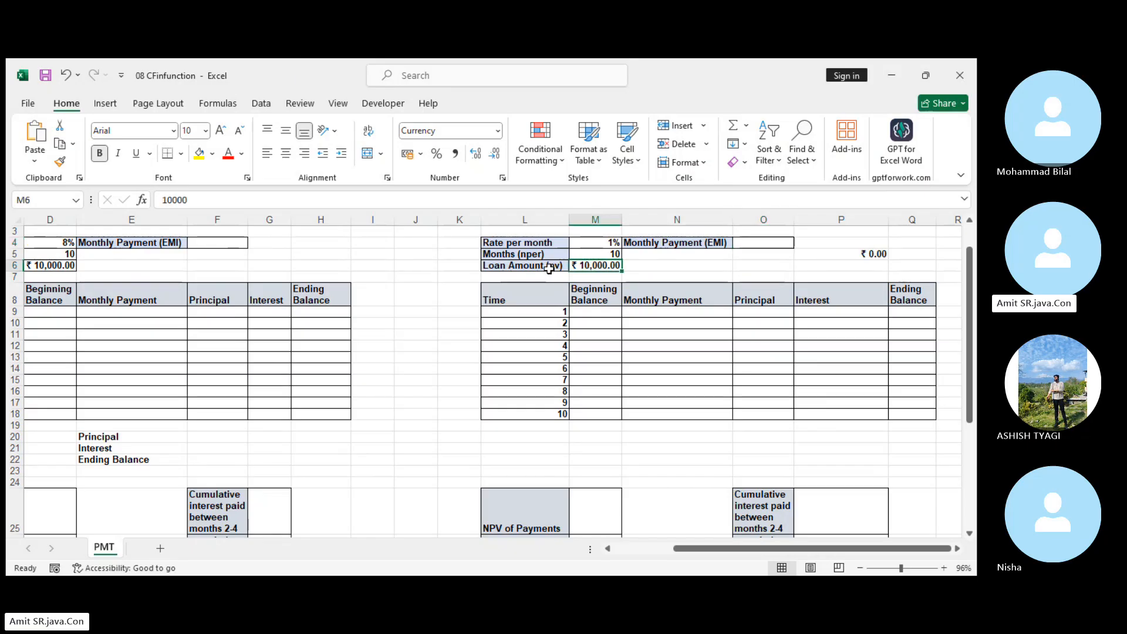
pyautogui.click(603, 253)
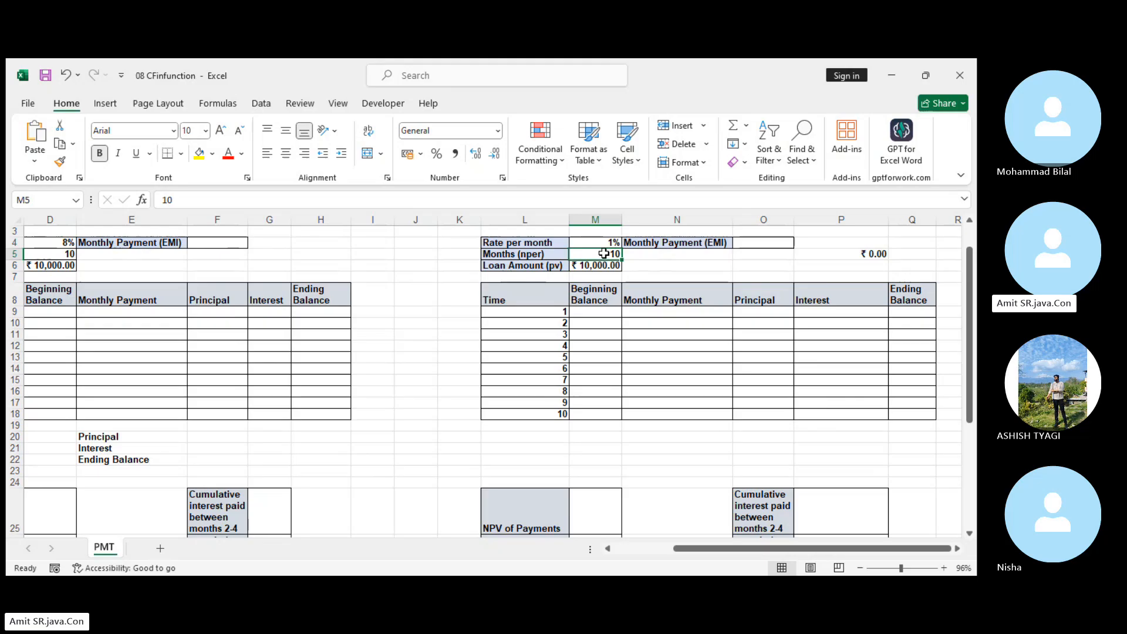
pyautogui.click(538, 254)
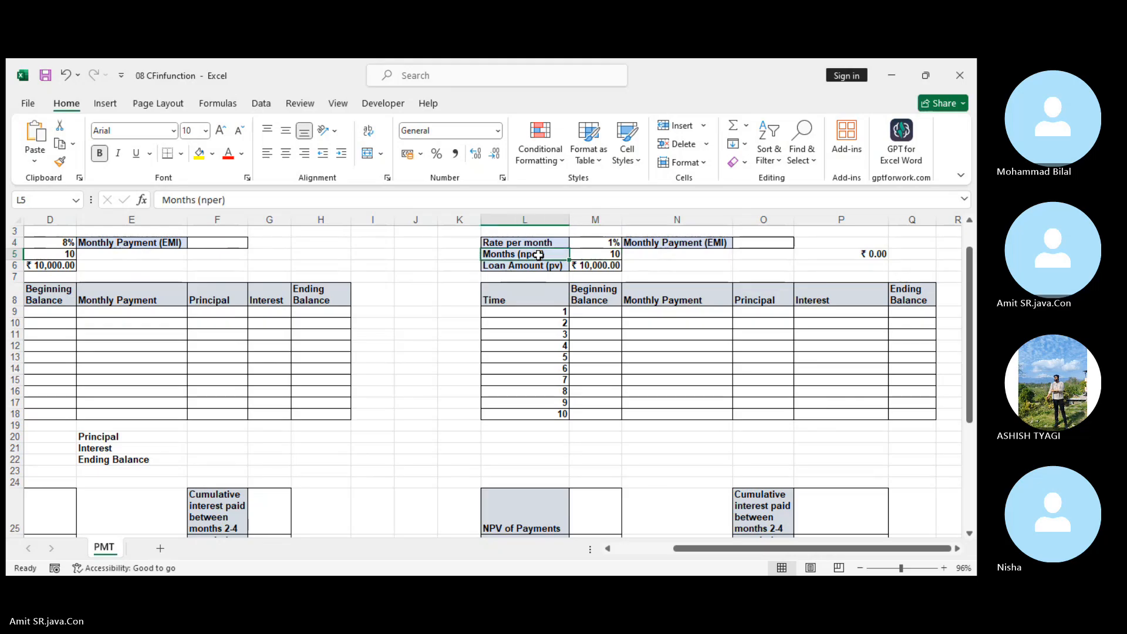
pyautogui.click(587, 242)
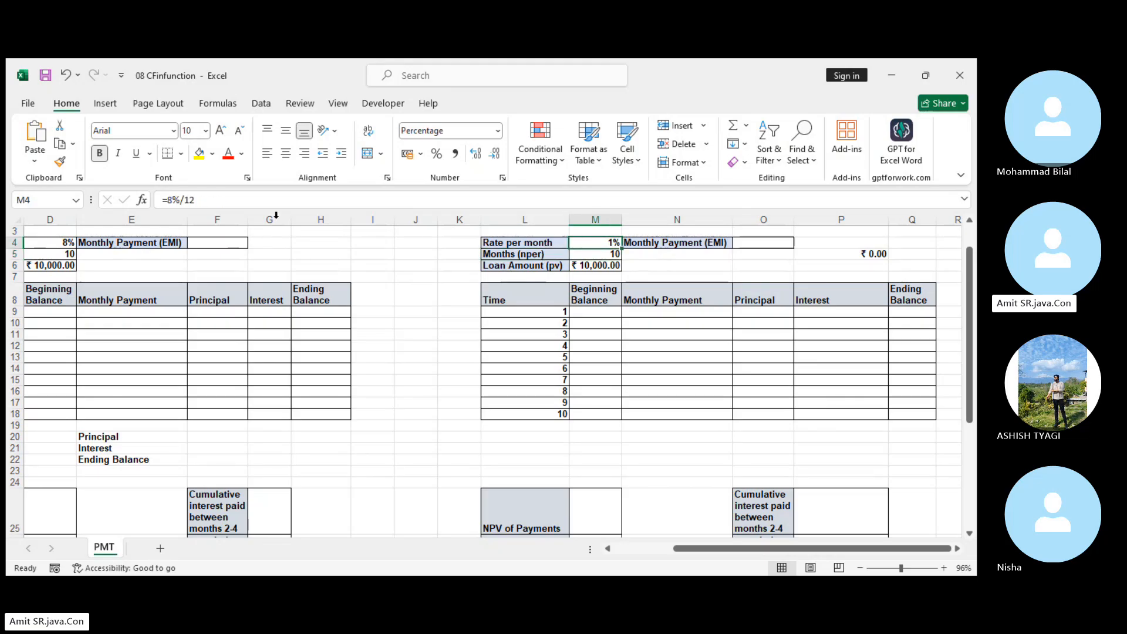
pyautogui.click(176, 200)
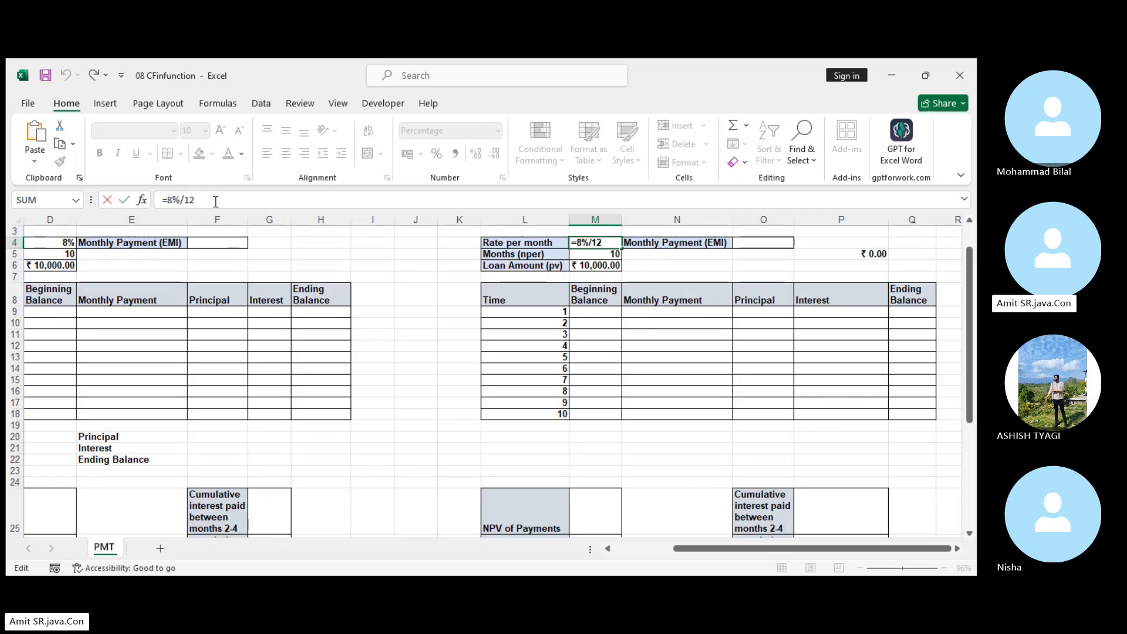
# Calculate the Monthly Payment (EMI) in O4 as a positive amount with =-PMT(M4,M5,M6).
pyautogui.click(761, 246)
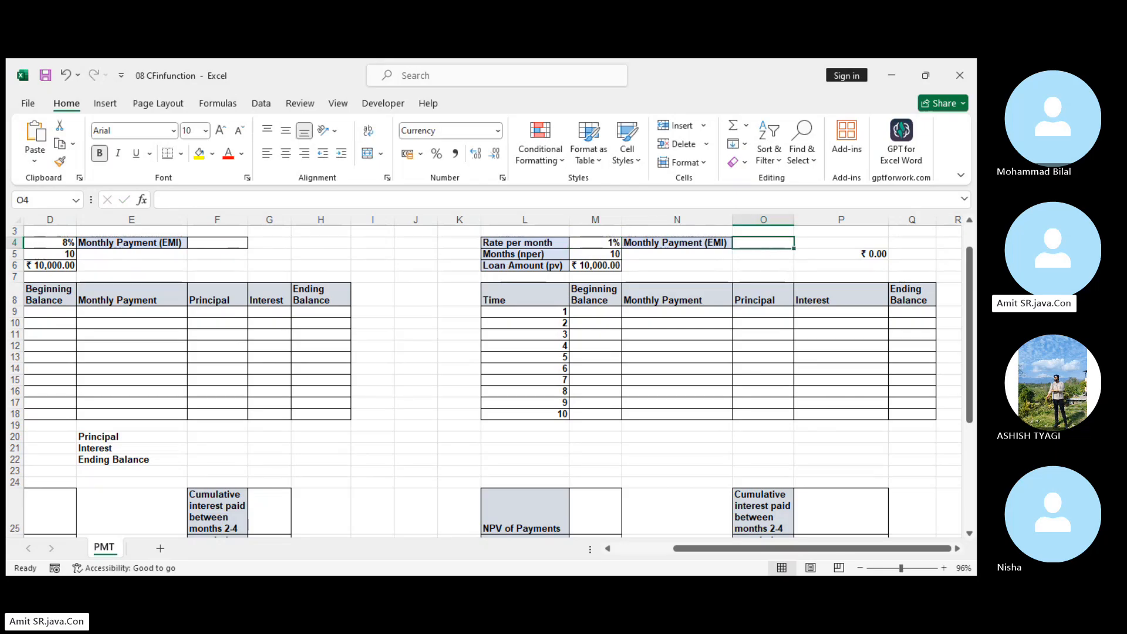
pyautogui.write('=')
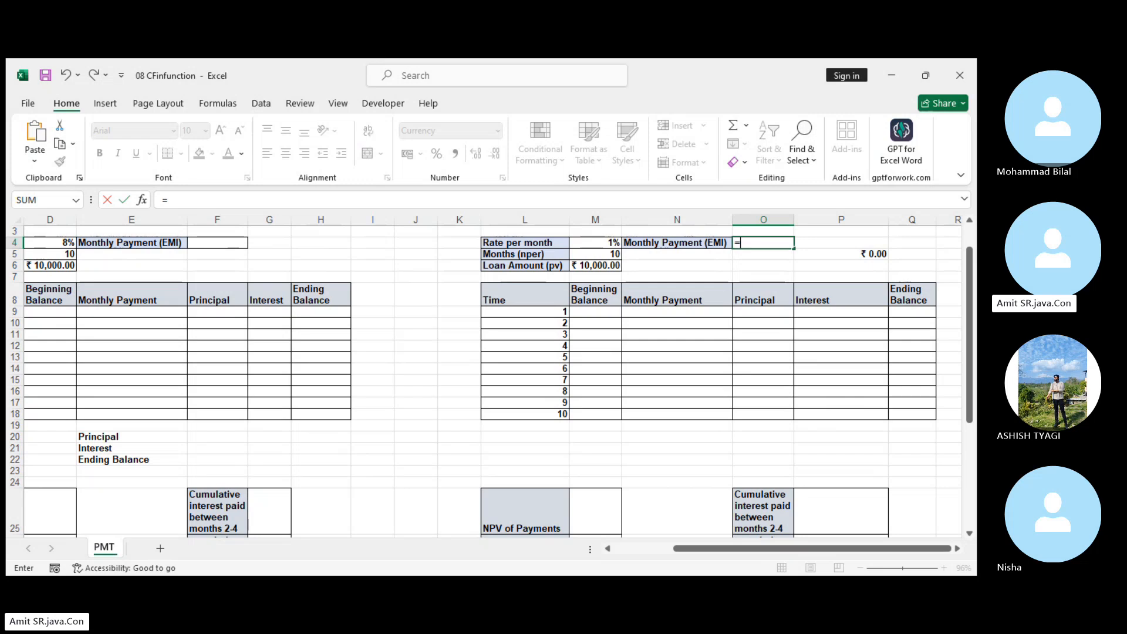
pyautogui.write('-pmt')
pyautogui.press('Tab')
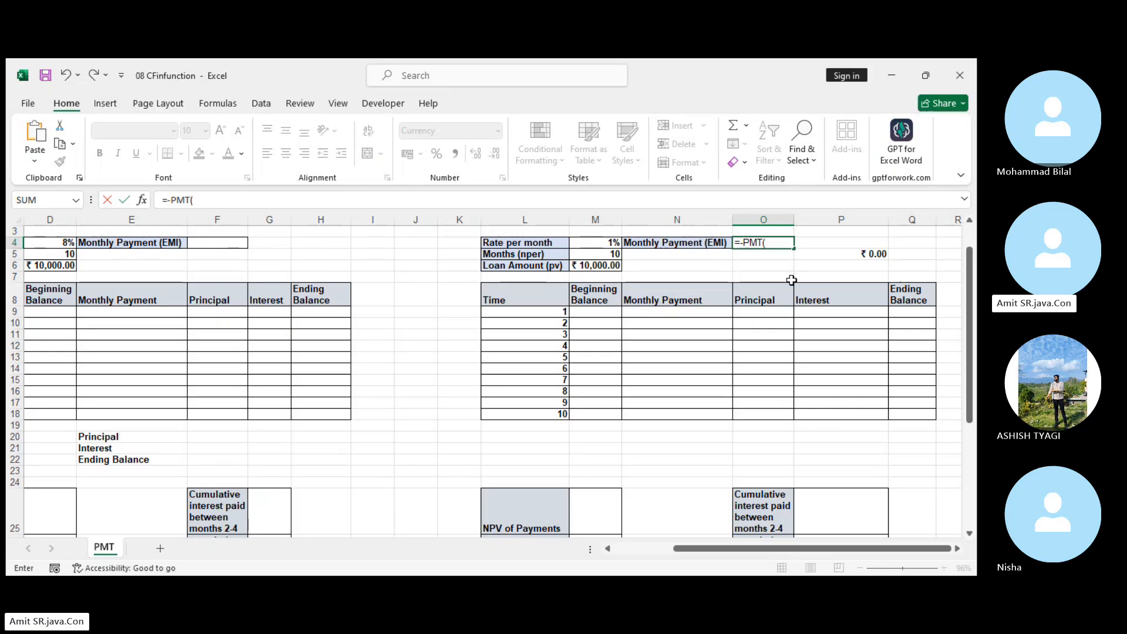
pyautogui.click(589, 241)
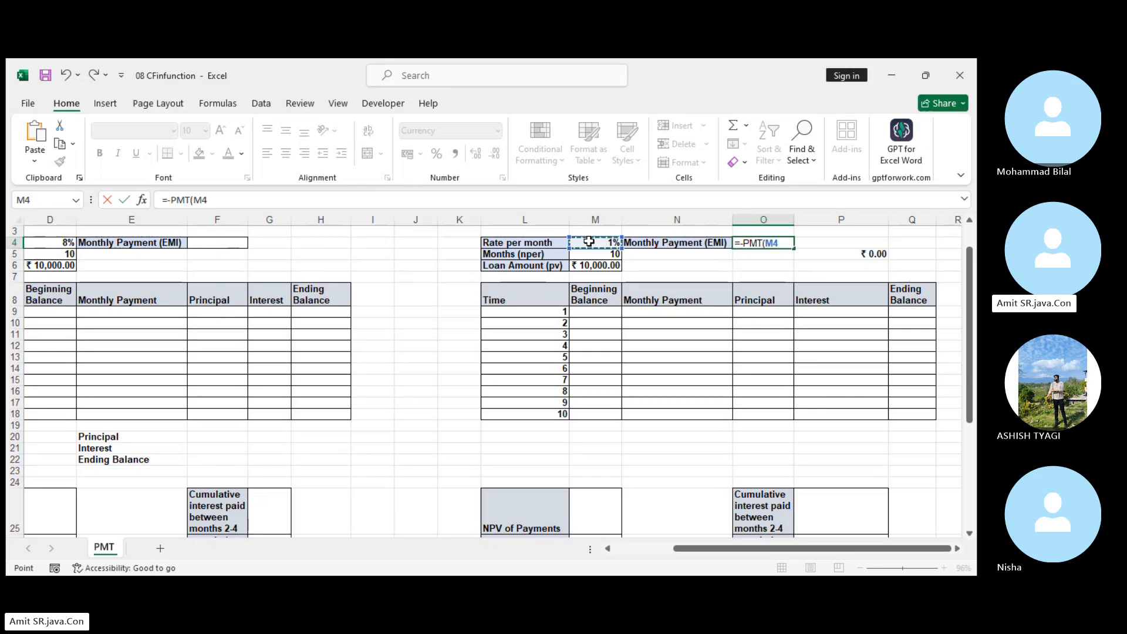
pyautogui.write(',')
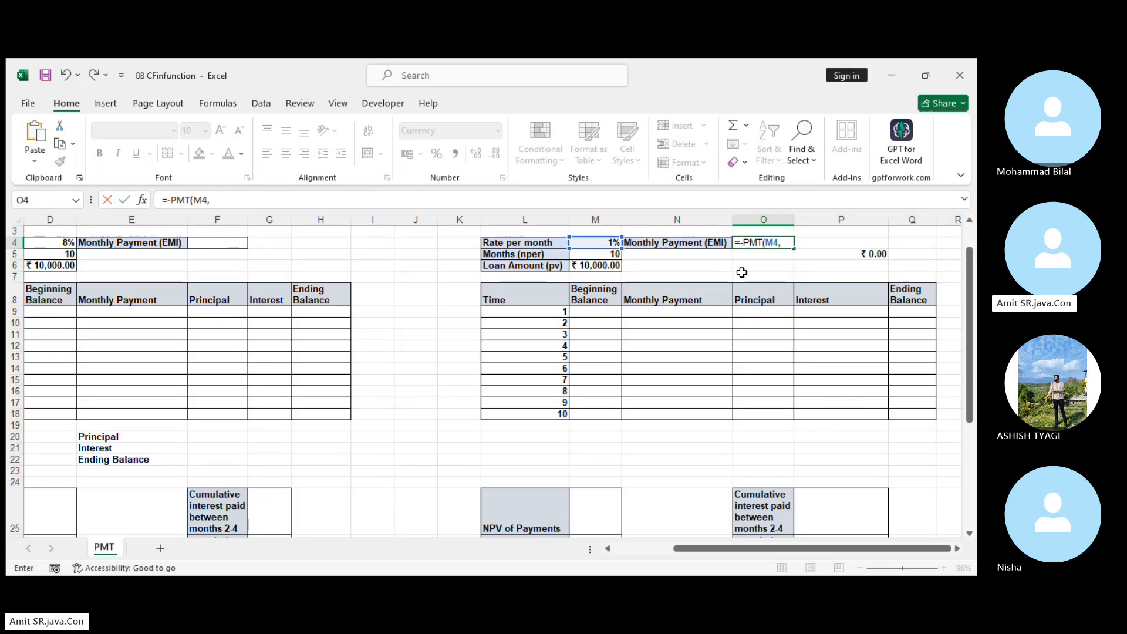
pyautogui.click(586, 256)
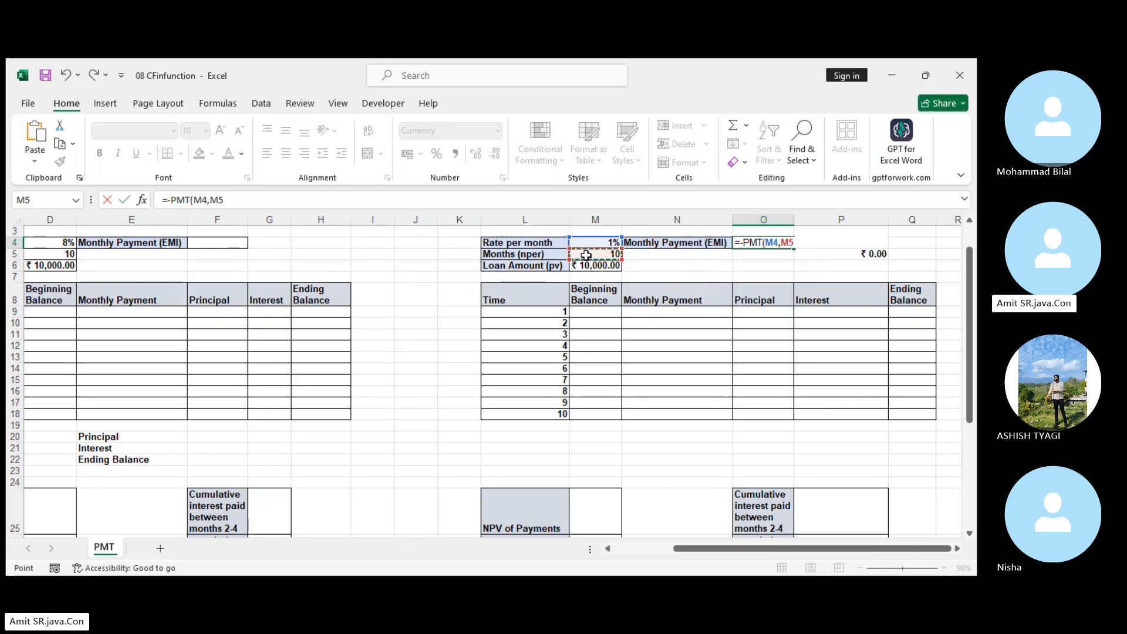
pyautogui.write(',')
pyautogui.click(596, 266)
pyautogui.press('Return')
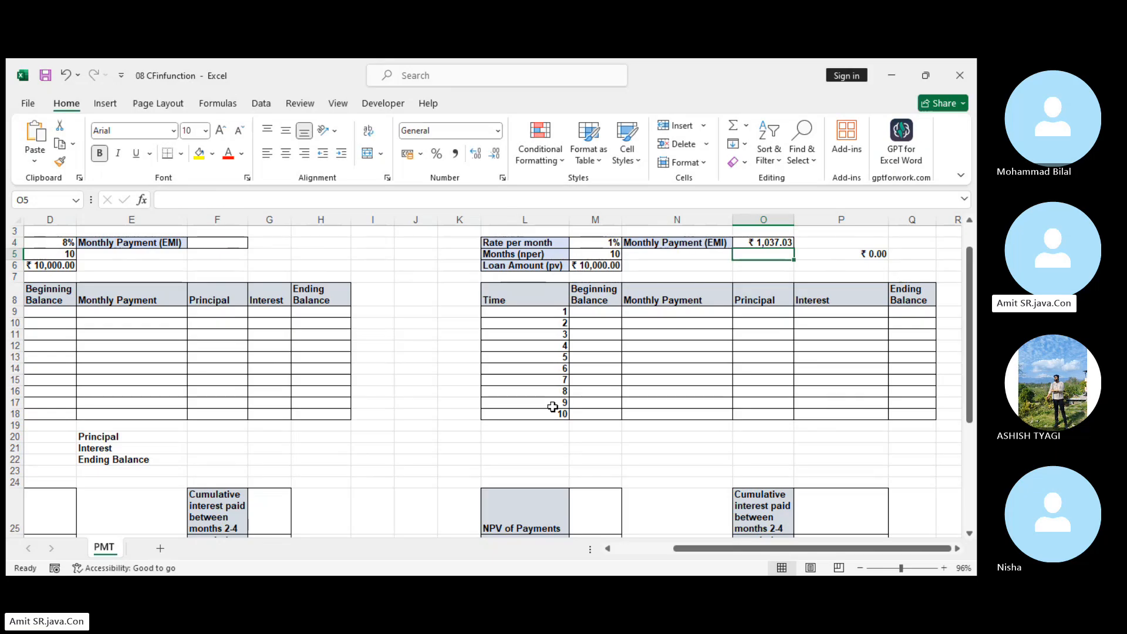
# Set the month 1 Beginning Balance in M9 to the loan amount with the formula =M6.
pyautogui.click(596, 312)
pyautogui.write('=')
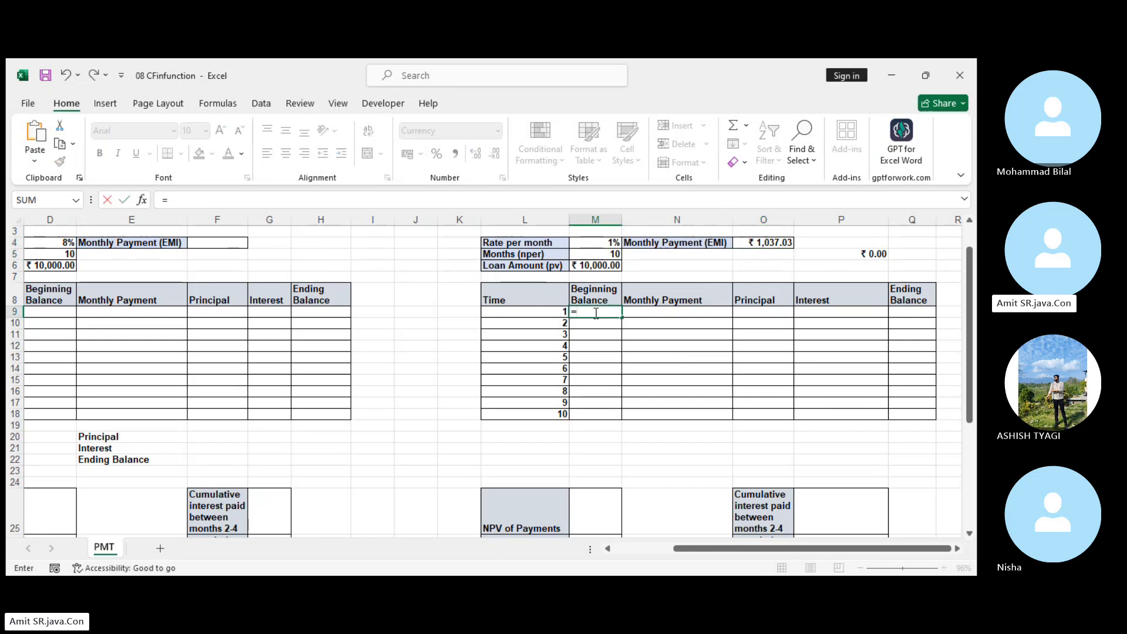
pyautogui.click(600, 266)
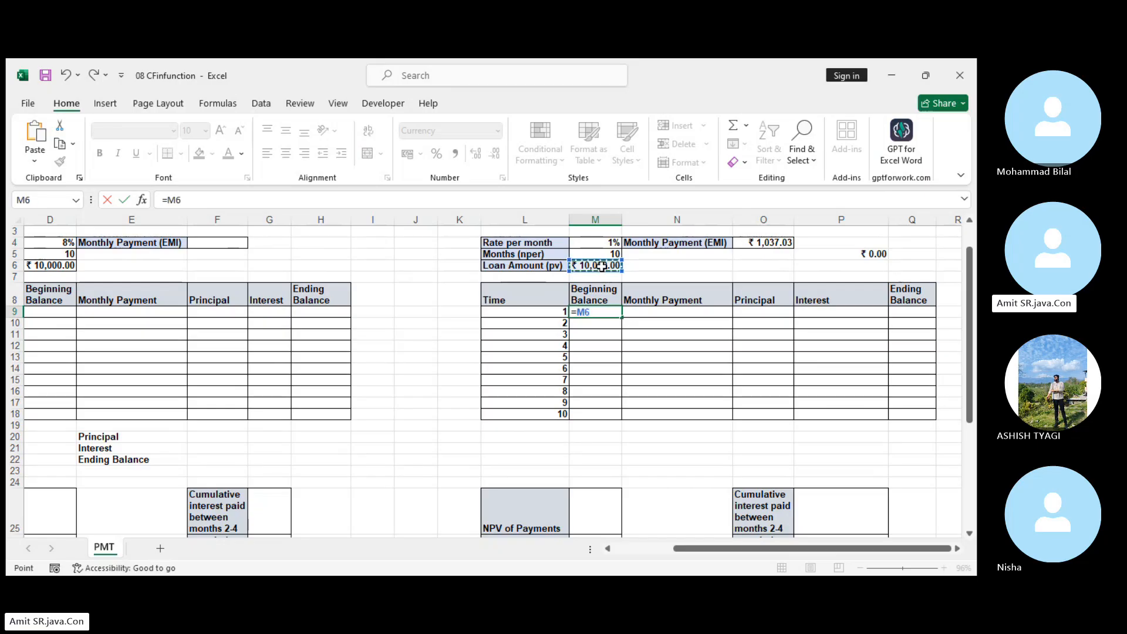
pyautogui.press('Return')
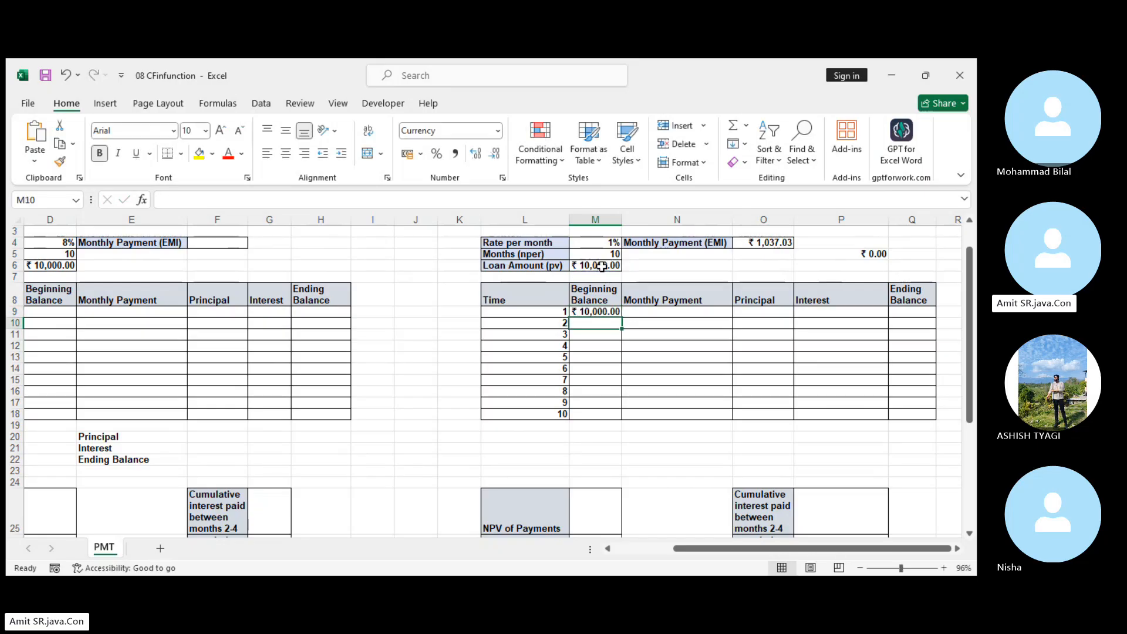
# Link the month 1 Monthly Payment in N9 to the EMI with =$O$4 and fill it down through month 10 in N18.
pyautogui.click(682, 313)
pyautogui.write('=')
pyautogui.click(771, 242)
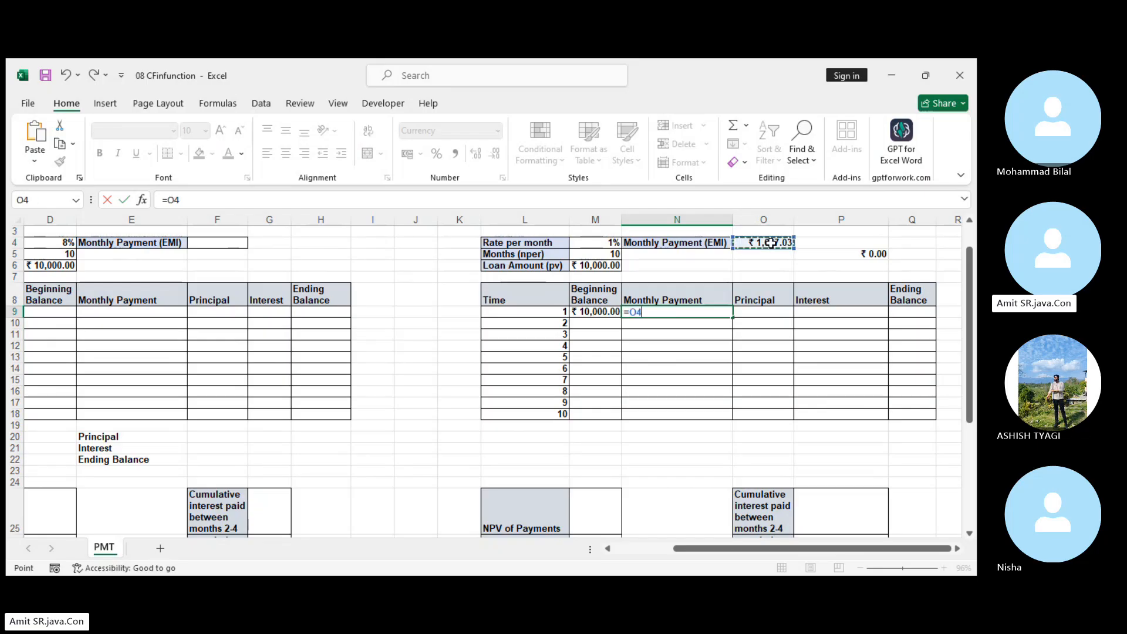
pyautogui.press('F4')
pyautogui.press('Return')
pyautogui.click(709, 311)
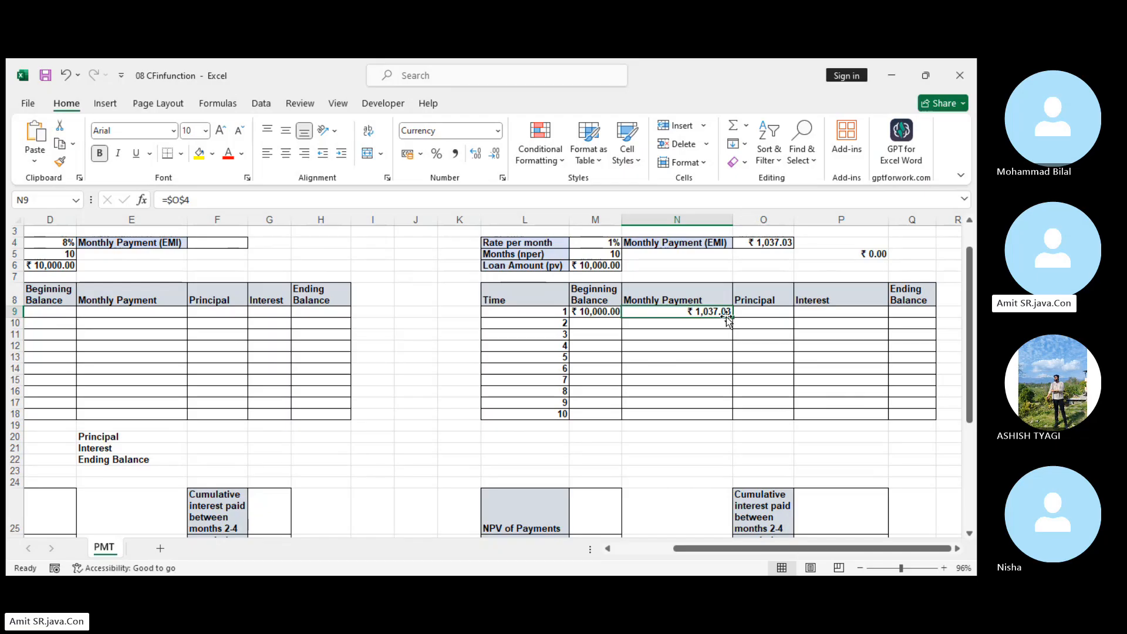
pyautogui.moveTo(732, 317); pyautogui.dragTo(732, 419)
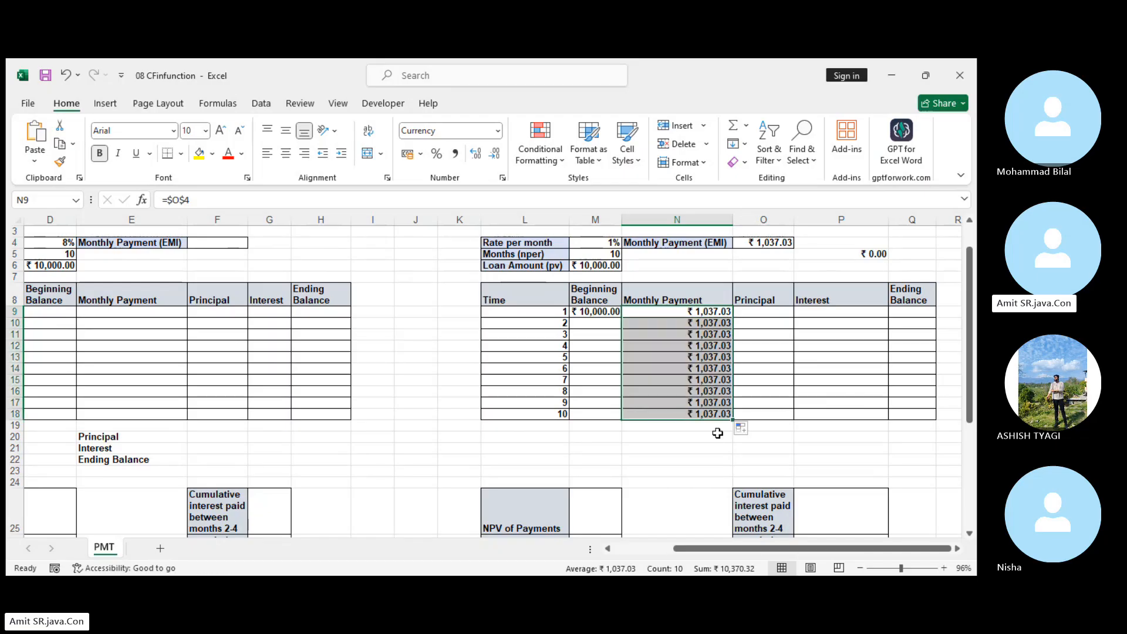
# Calculate the month 1 Principal in O9 as a positive amount with =-PPMT($M$4,L9,$M$5,$M$6).
pyautogui.click(761, 309)
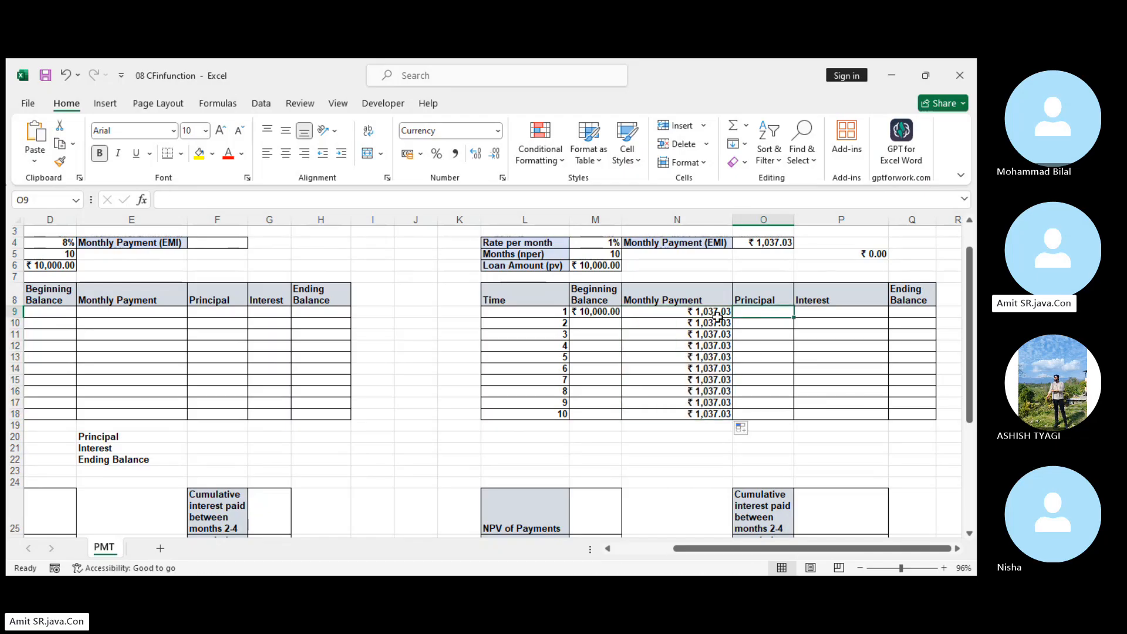
pyautogui.click(719, 313)
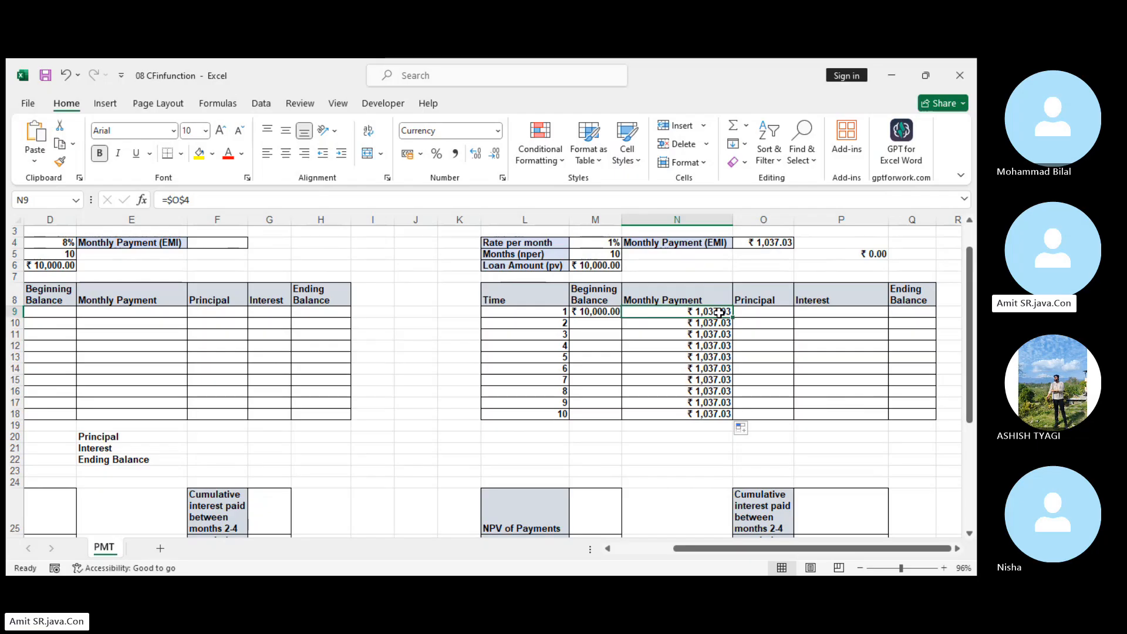
pyautogui.click(762, 310)
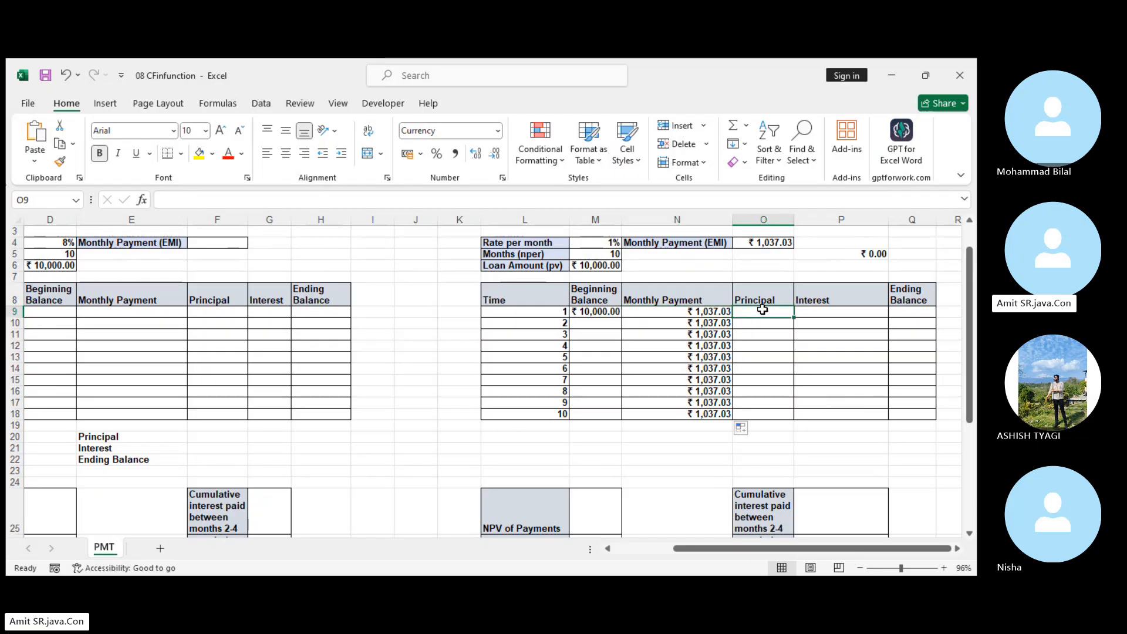
pyautogui.write('=')
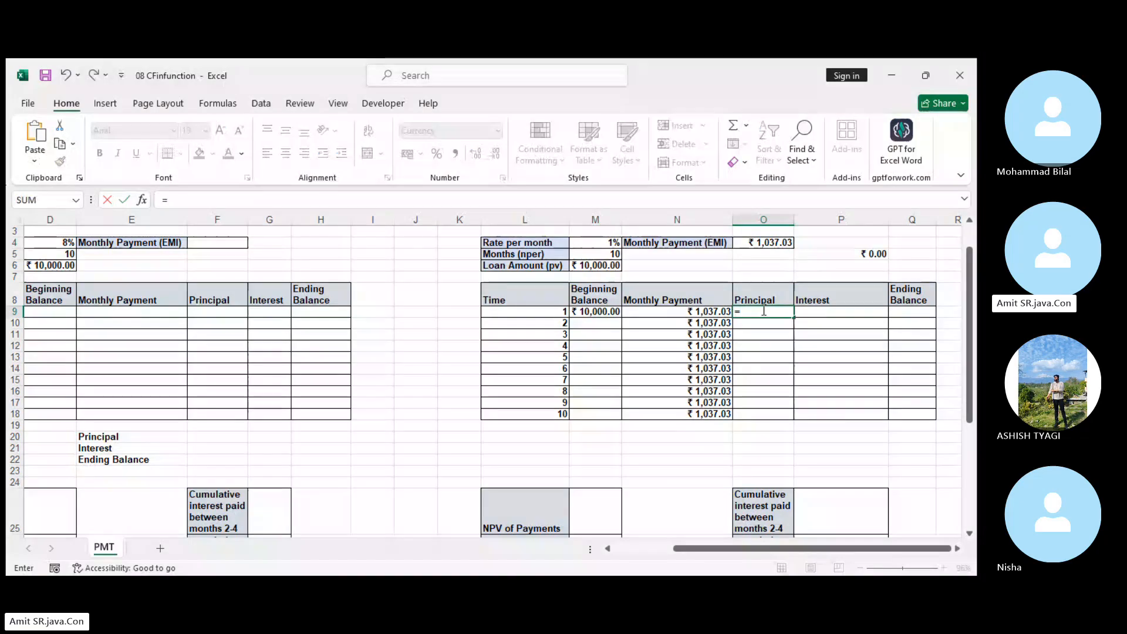
pyautogui.write('-ppmt')
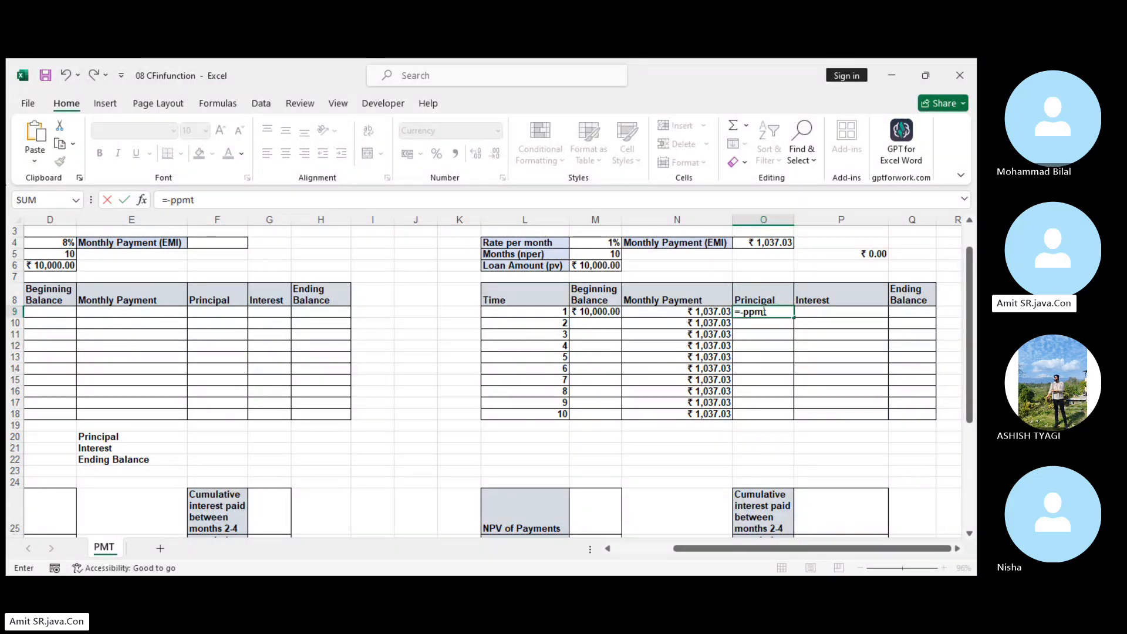
pyautogui.press('Tab')
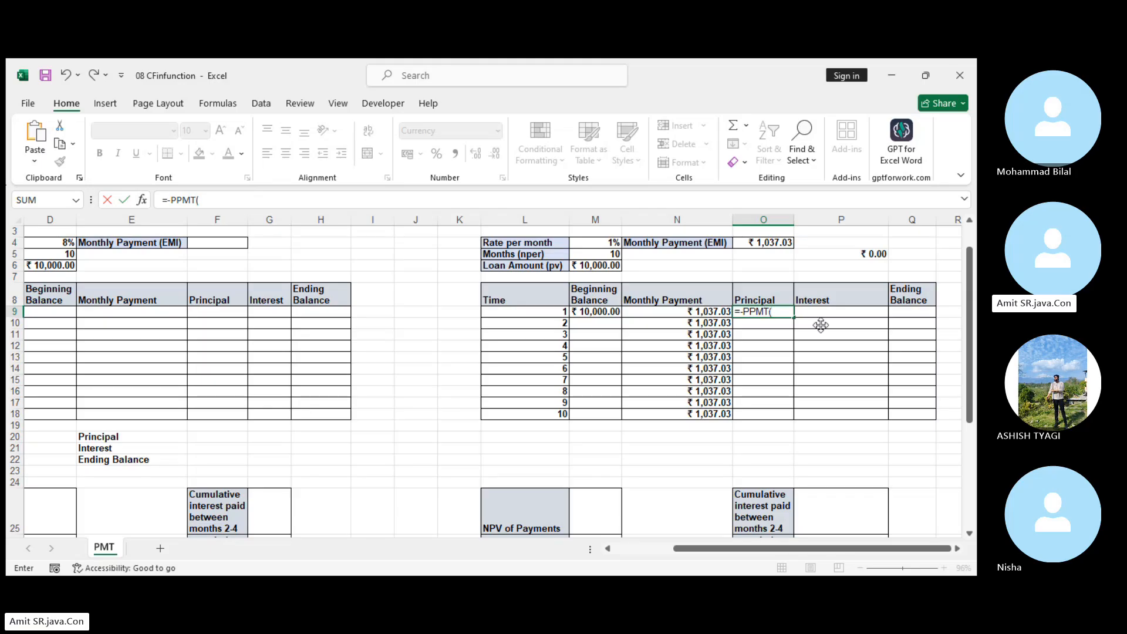
pyautogui.click(604, 242)
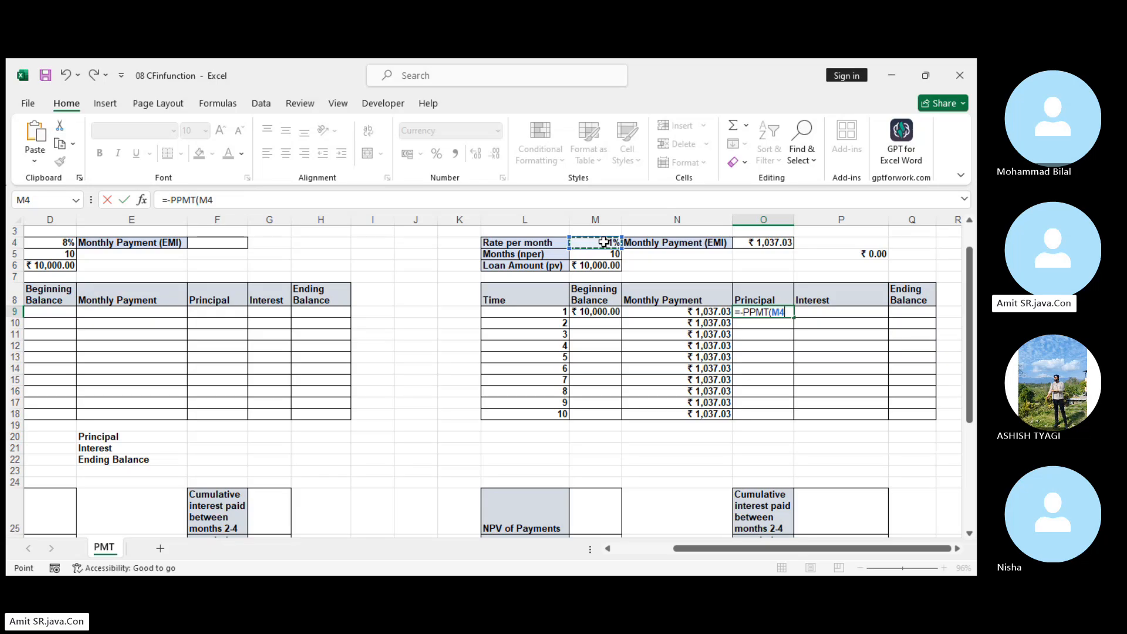
pyautogui.press('F4')
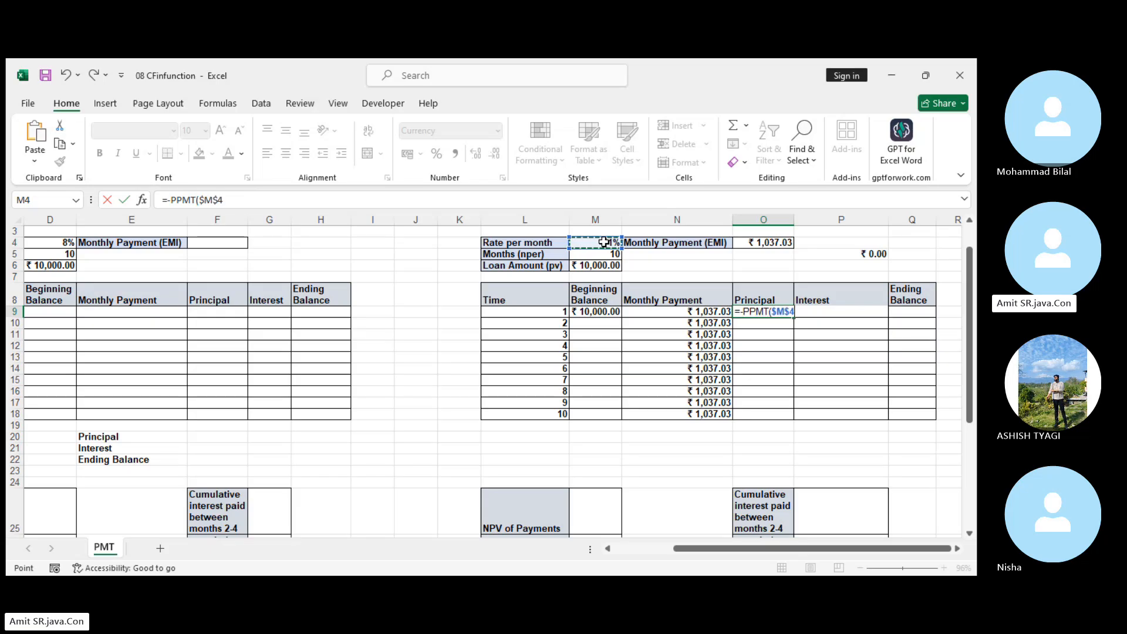
pyautogui.write(',')
pyautogui.click(553, 314)
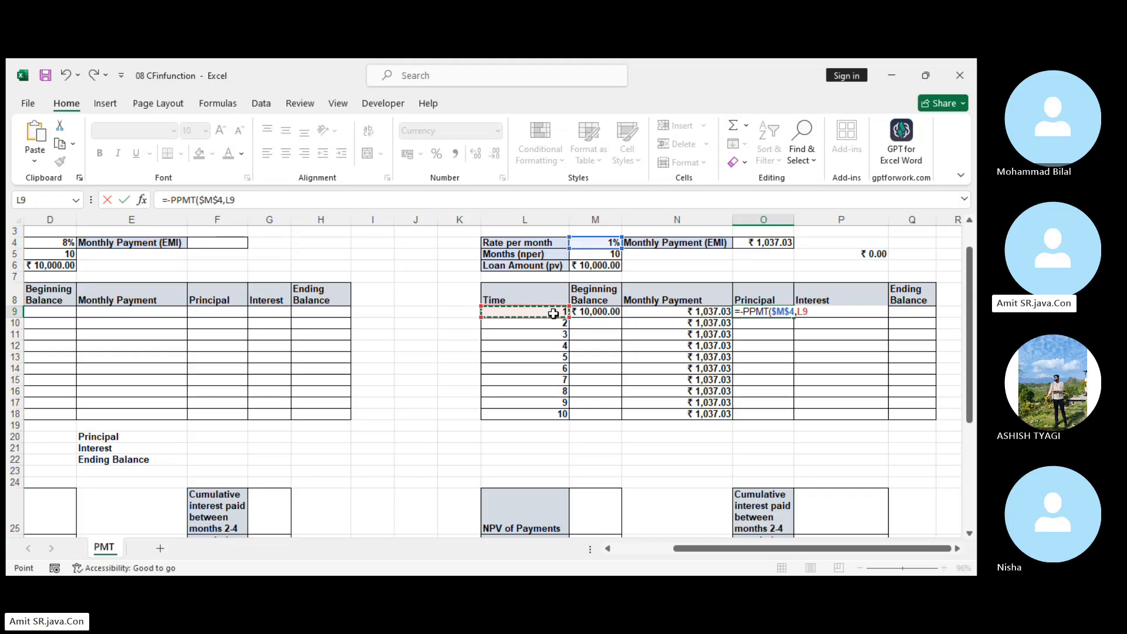
pyautogui.write(',')
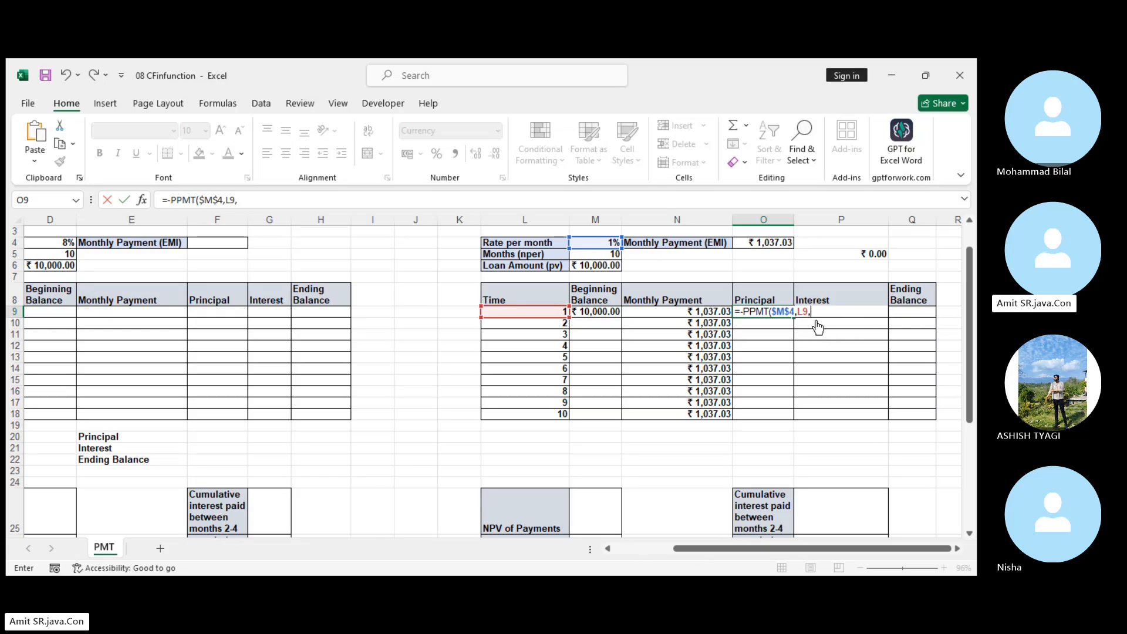
pyautogui.click(610, 254)
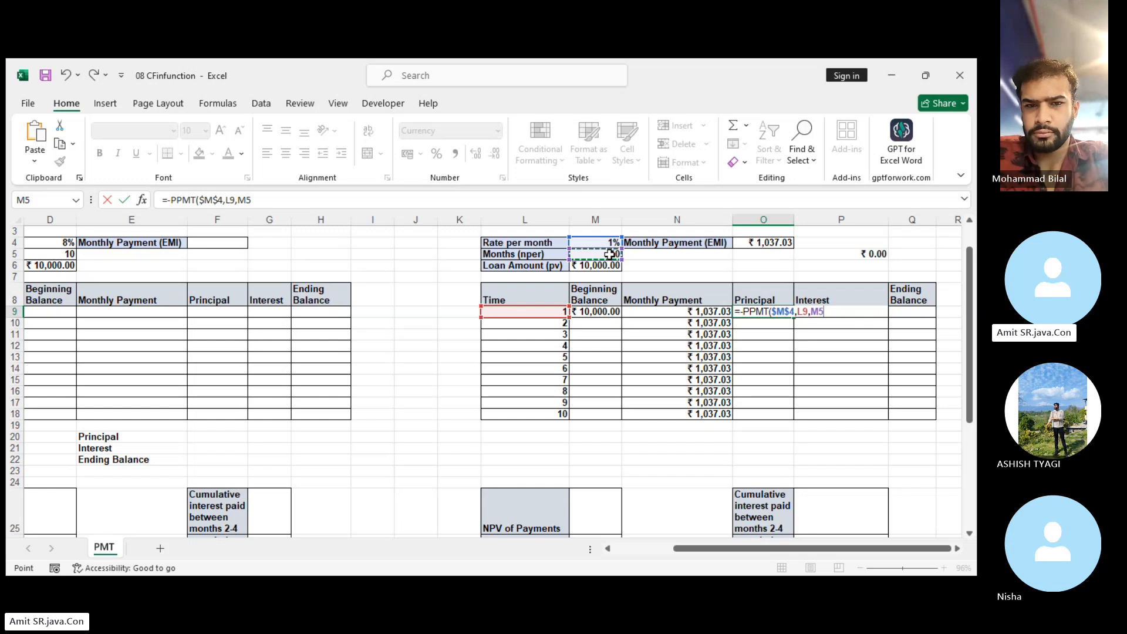
pyautogui.press('F4')
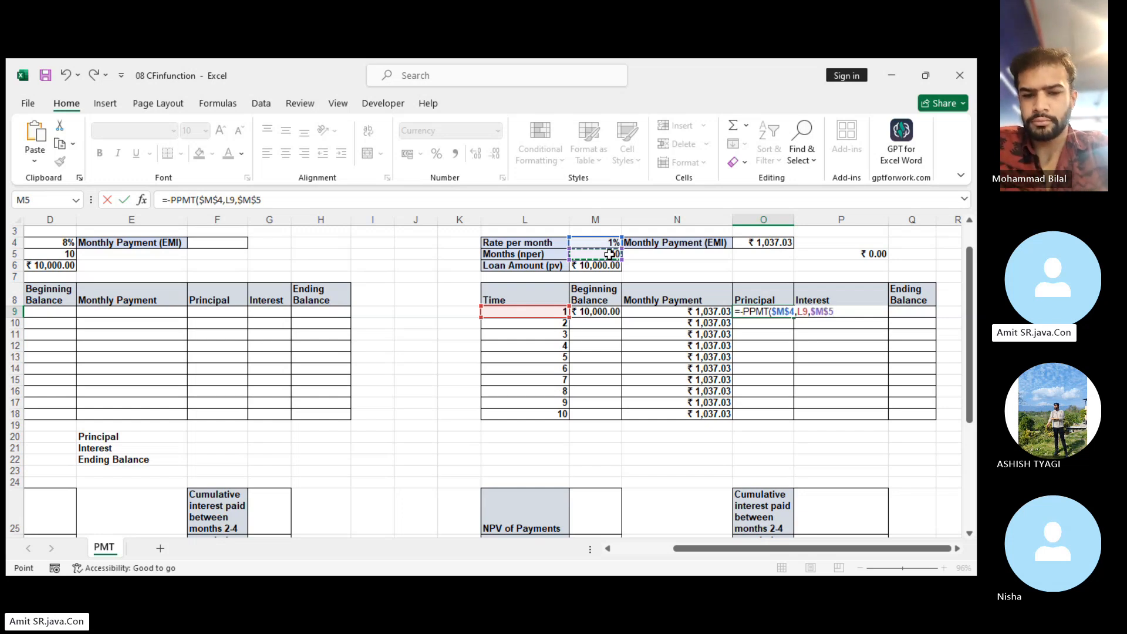
pyautogui.write(',')
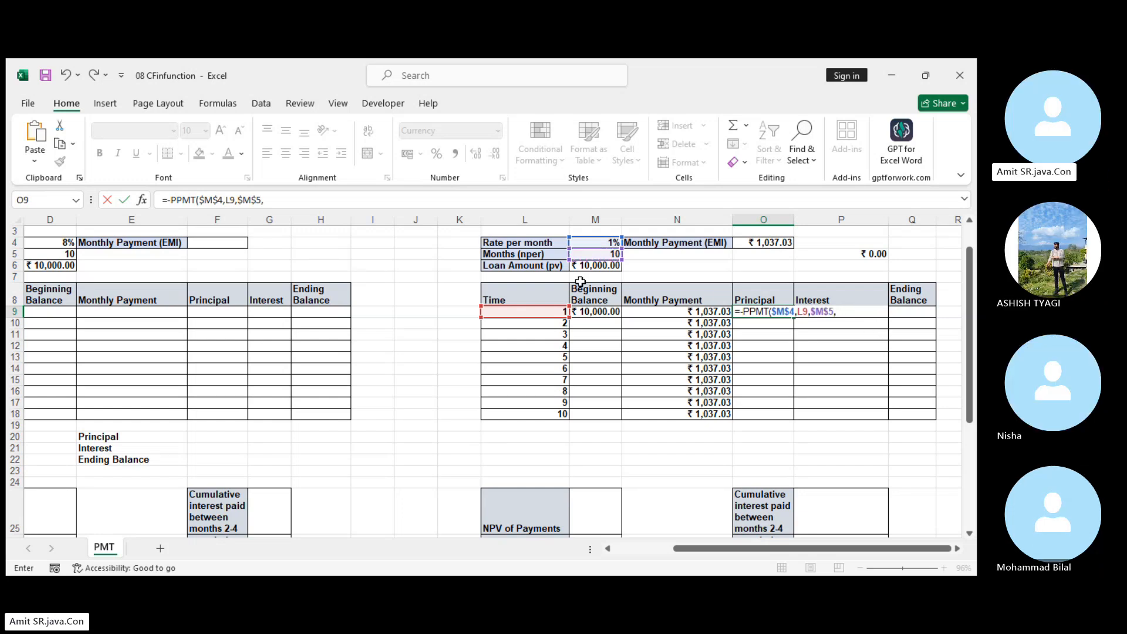
pyautogui.click(597, 268)
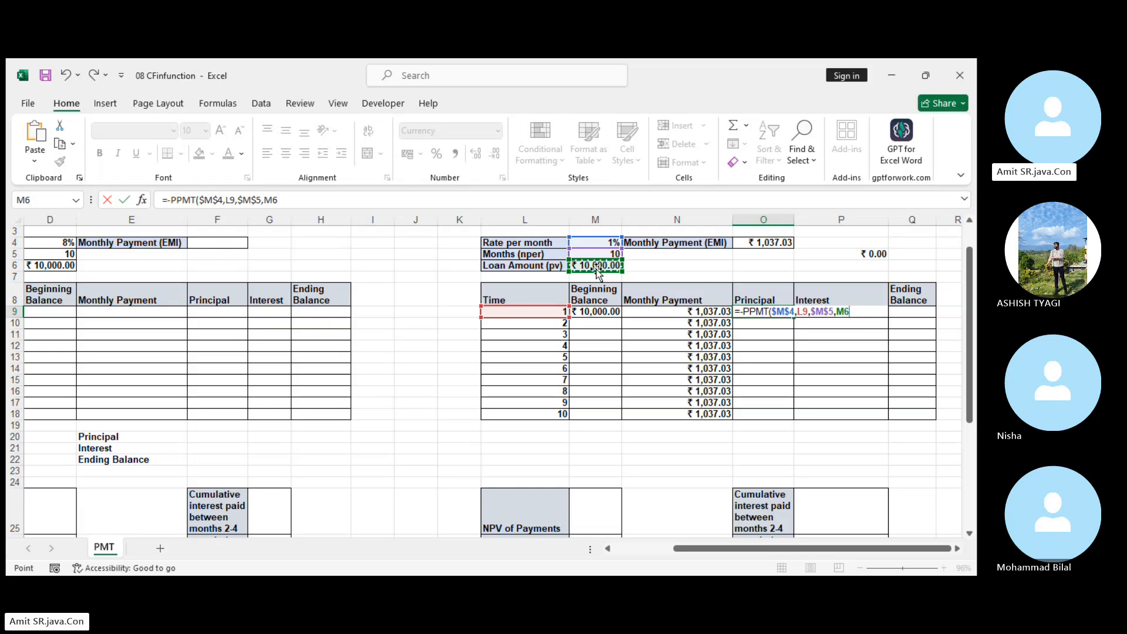
pyautogui.press('F4')
pyautogui.press('Return')
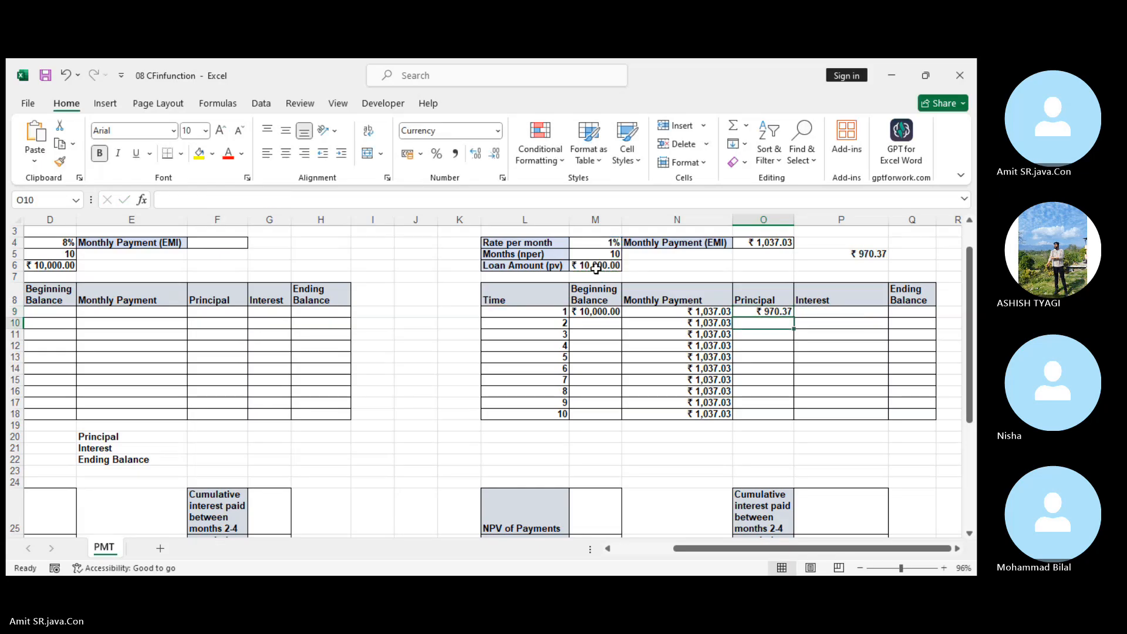
pyautogui.click(768, 311)
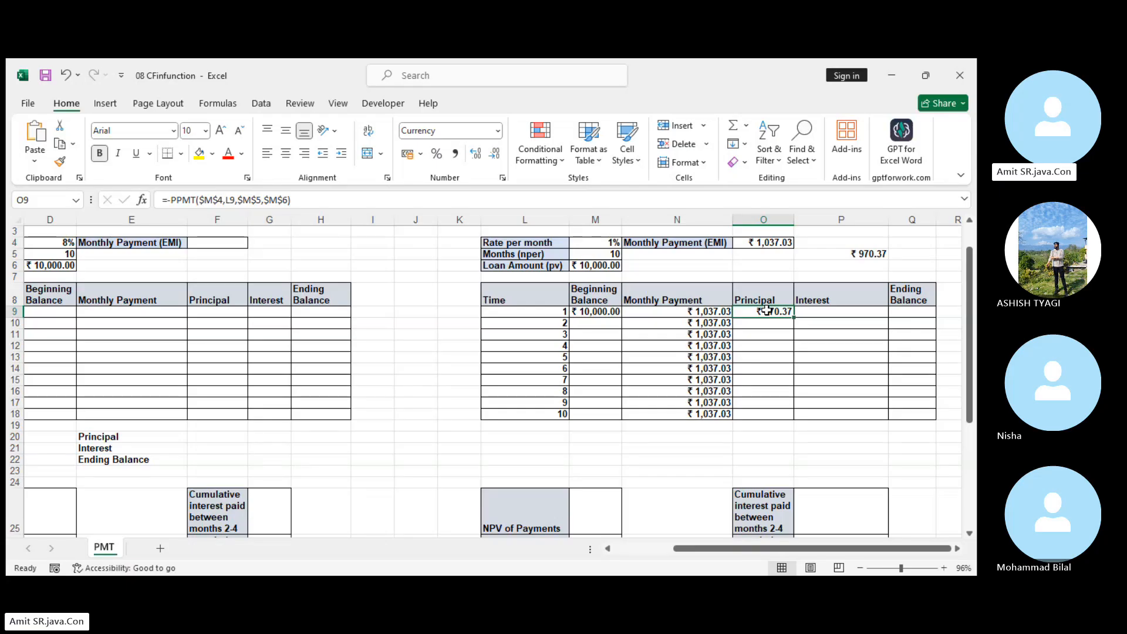
pyautogui.click(704, 312)
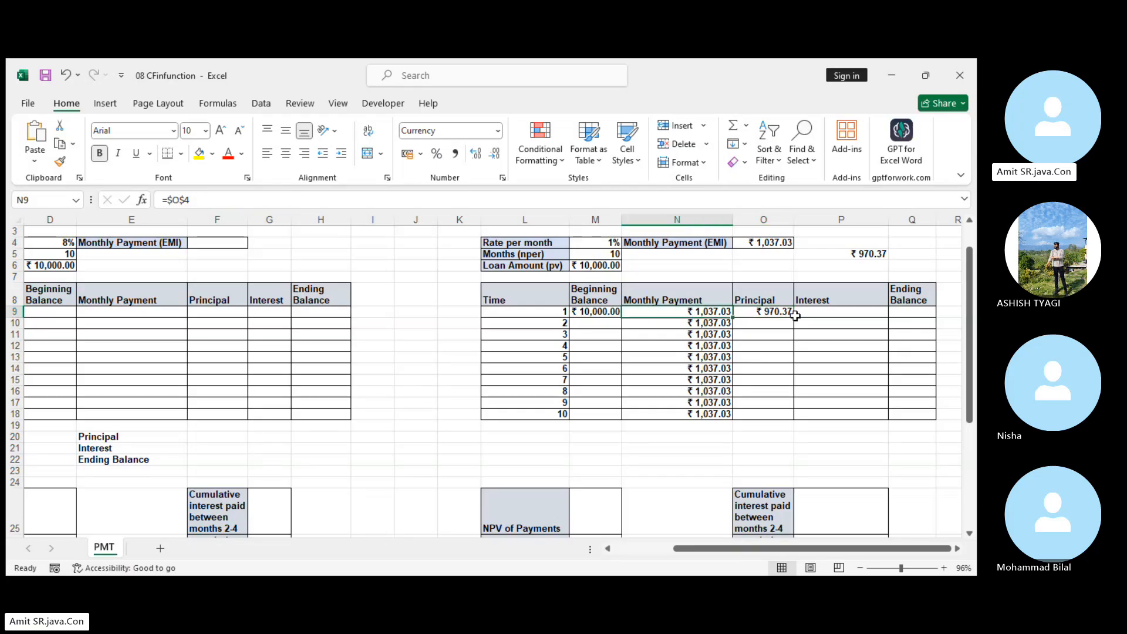
pyautogui.click(781, 313)
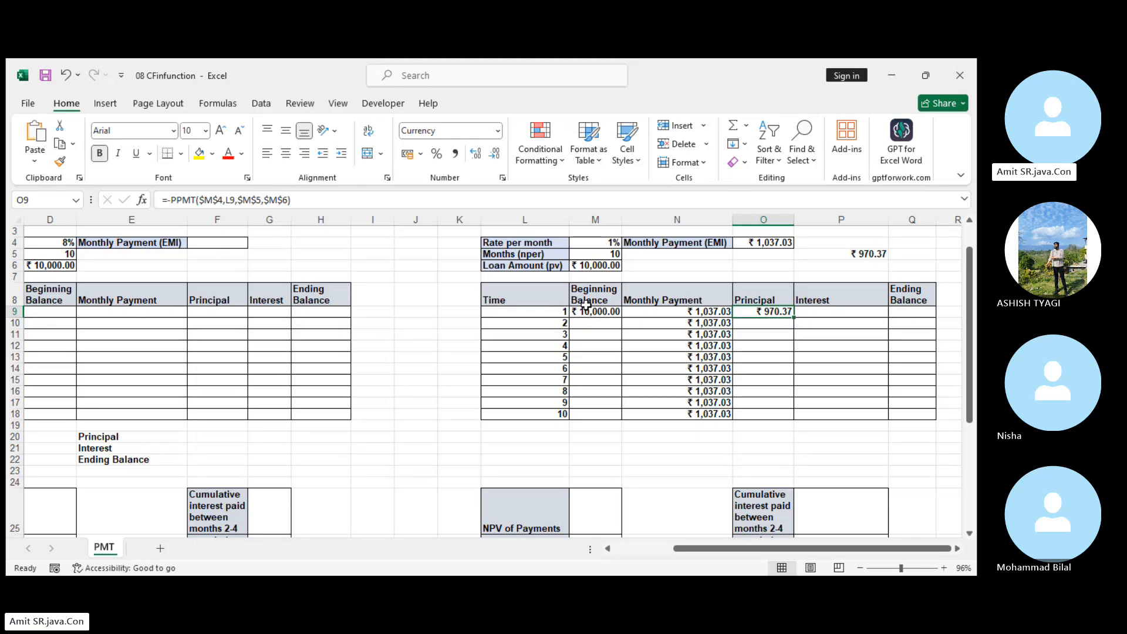
# Calculate the month 1 Interest in P9 as a positive amount with =-IPMT($M$4,L9,$M$5,$M$6).
pyautogui.click(855, 313)
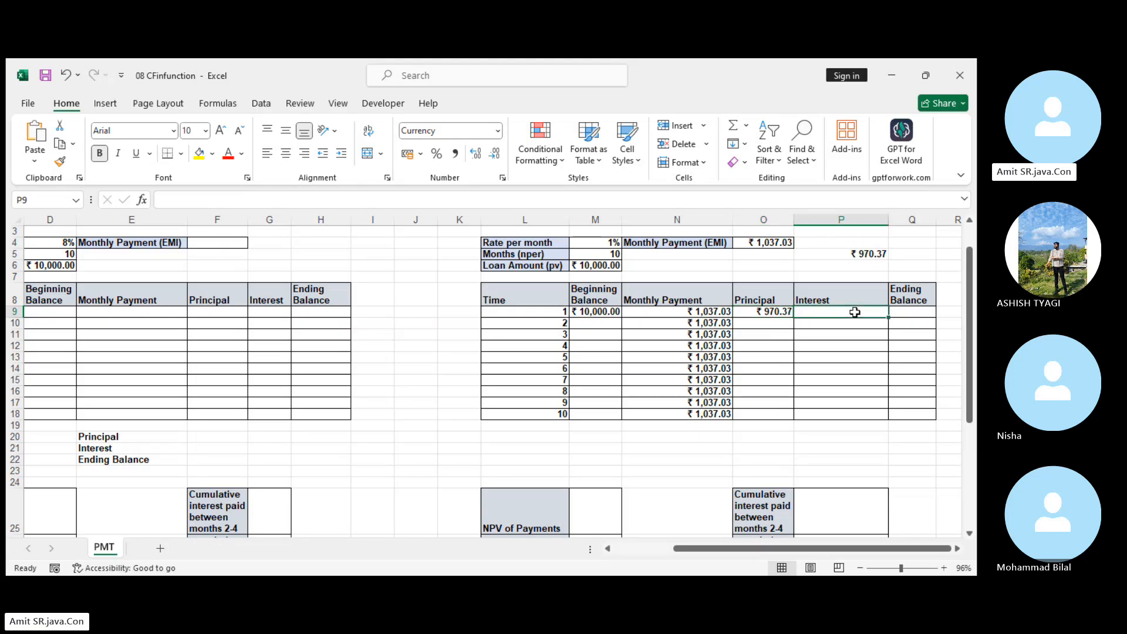
pyautogui.write('=-')
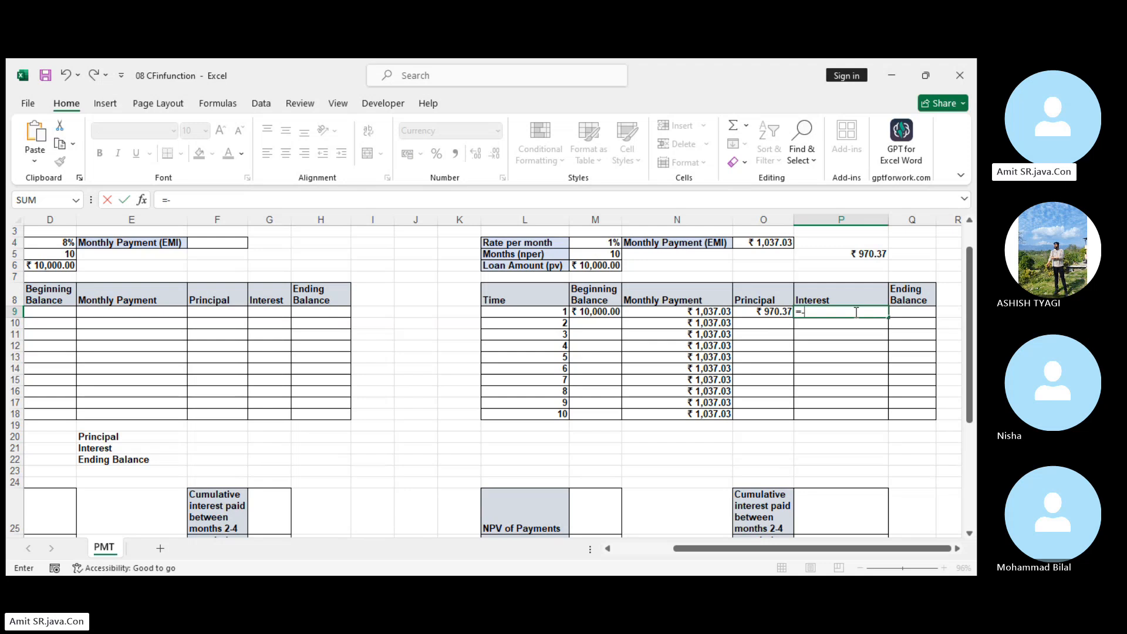
pyautogui.write('ipmt')
pyautogui.press('Tab')
pyautogui.click(603, 242)
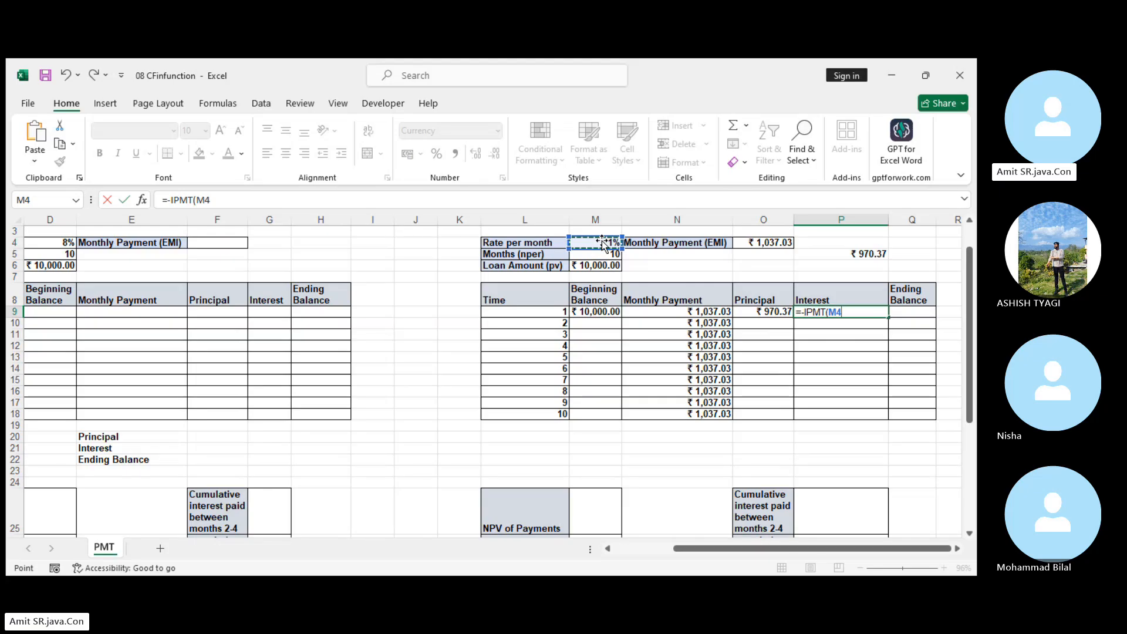
pyautogui.press('F4')
pyautogui.write(',')
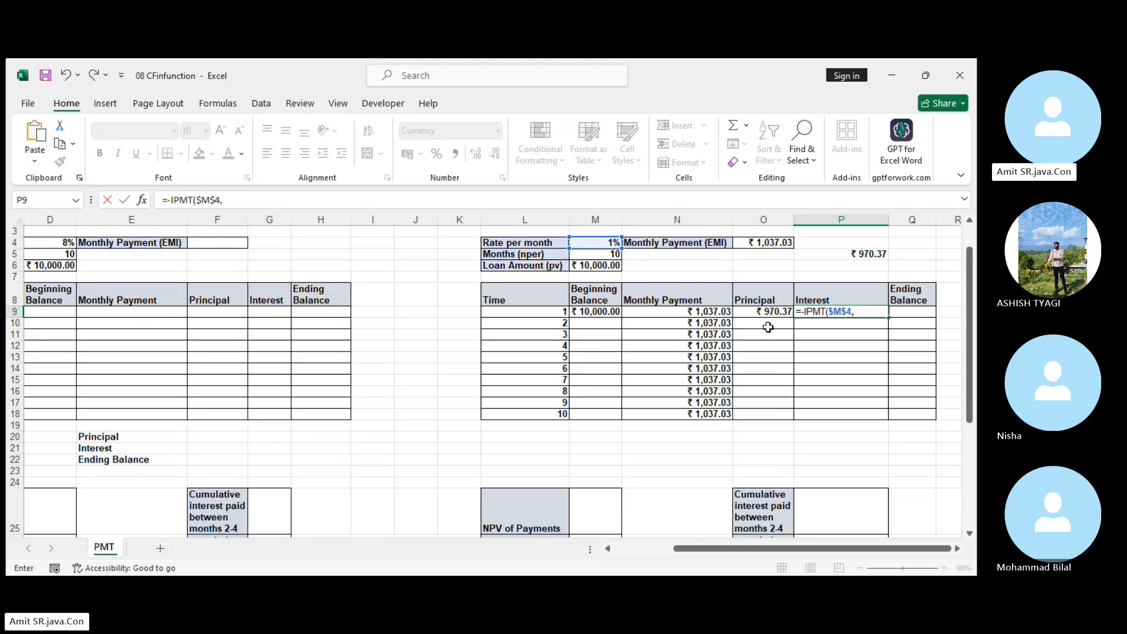
pyautogui.click(556, 311)
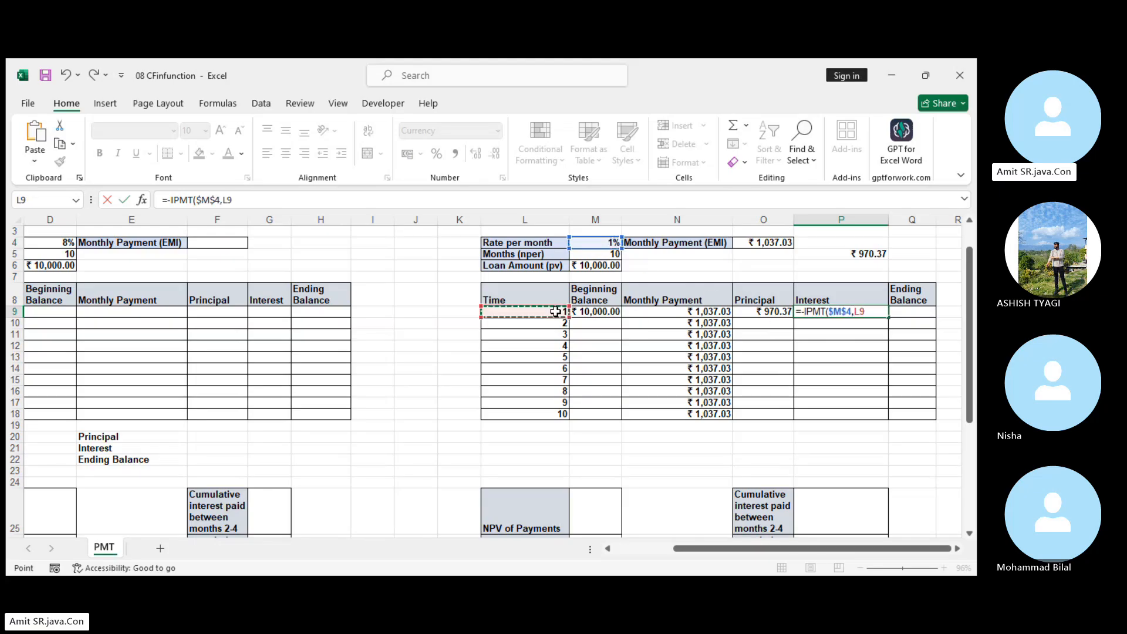
pyautogui.write(',')
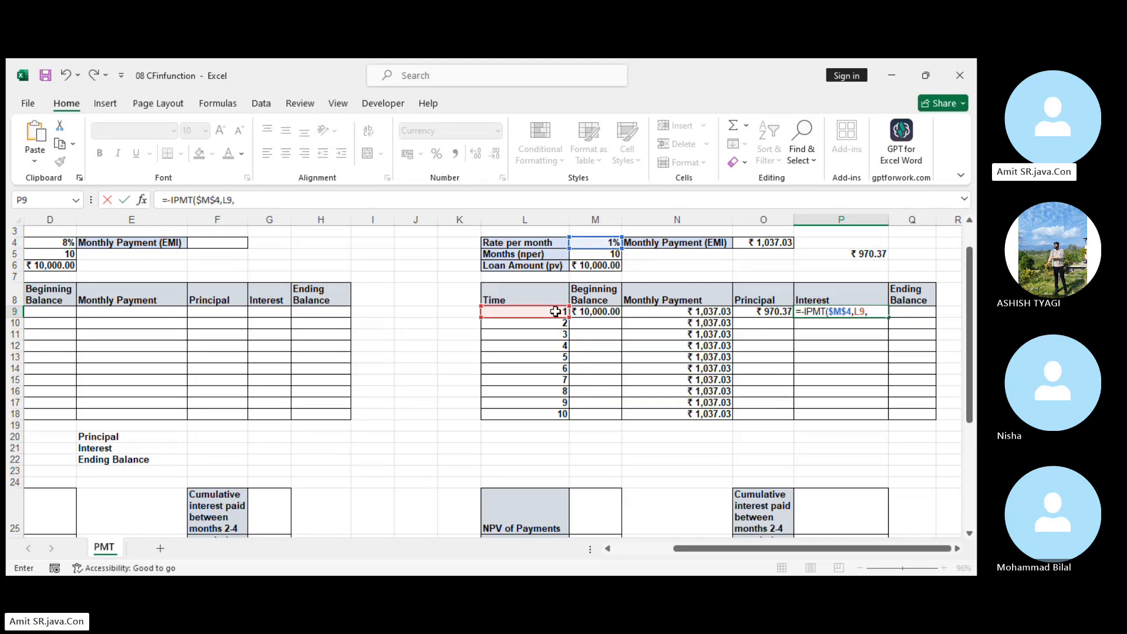
pyautogui.click(608, 257)
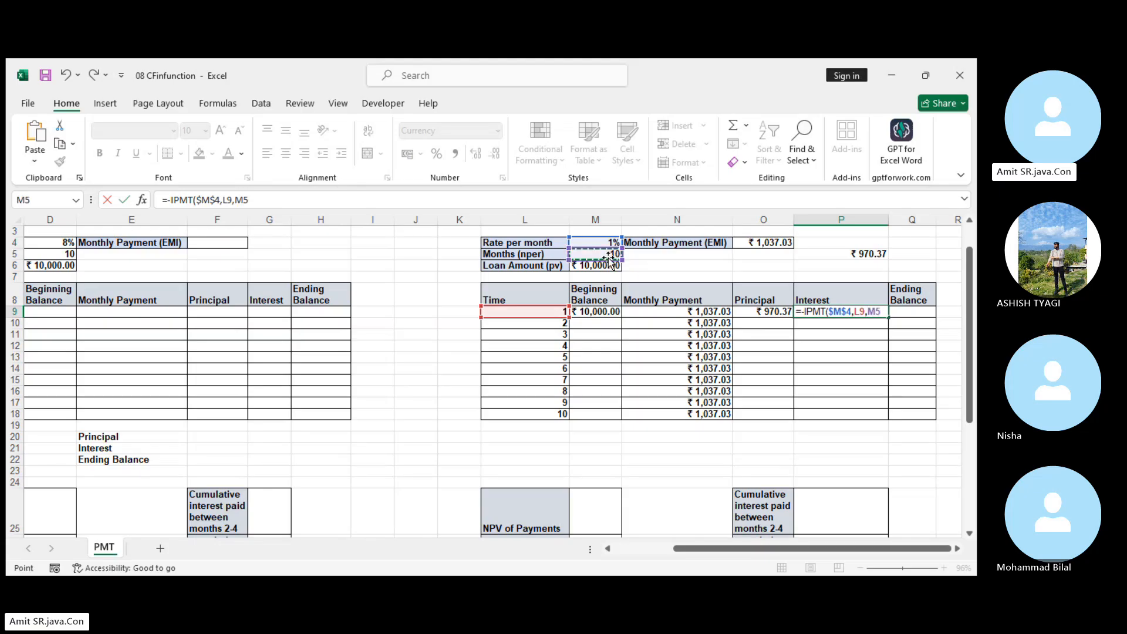
pyautogui.press('F4')
pyautogui.write(',')
pyautogui.click(603, 265)
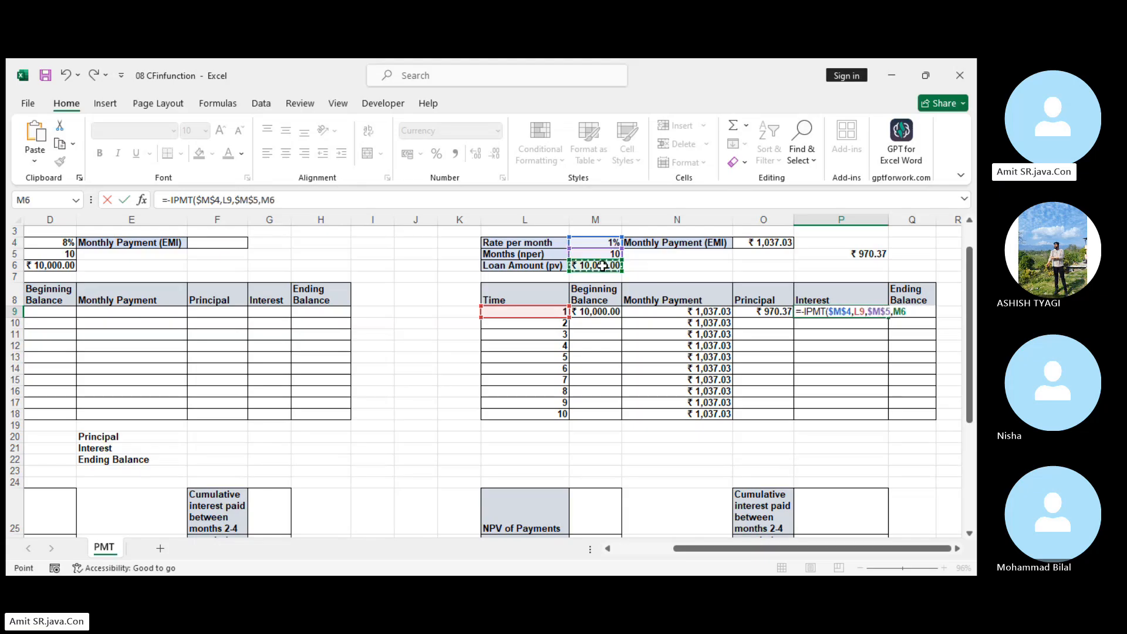
pyautogui.press('F4')
pyautogui.press('Return')
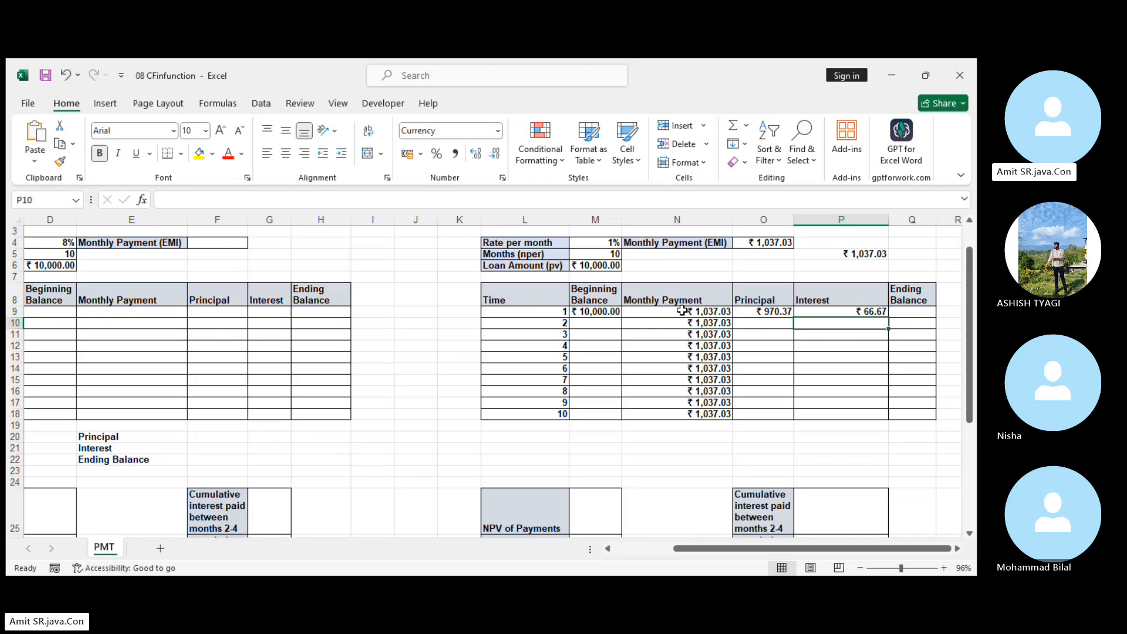
pyautogui.click(767, 311)
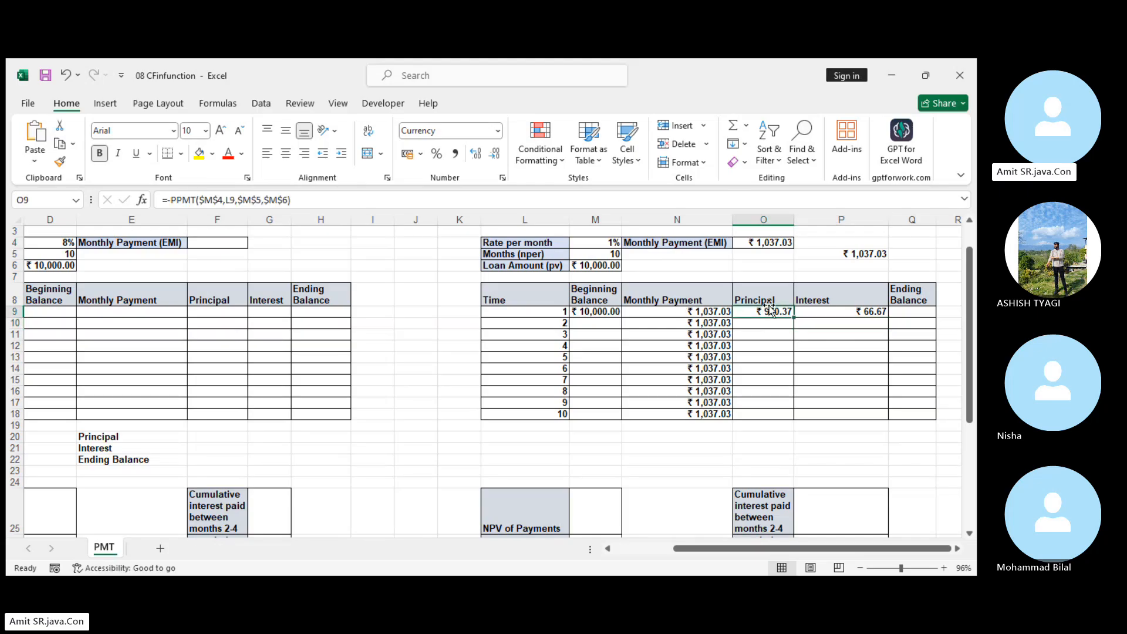
pyautogui.click(835, 315)
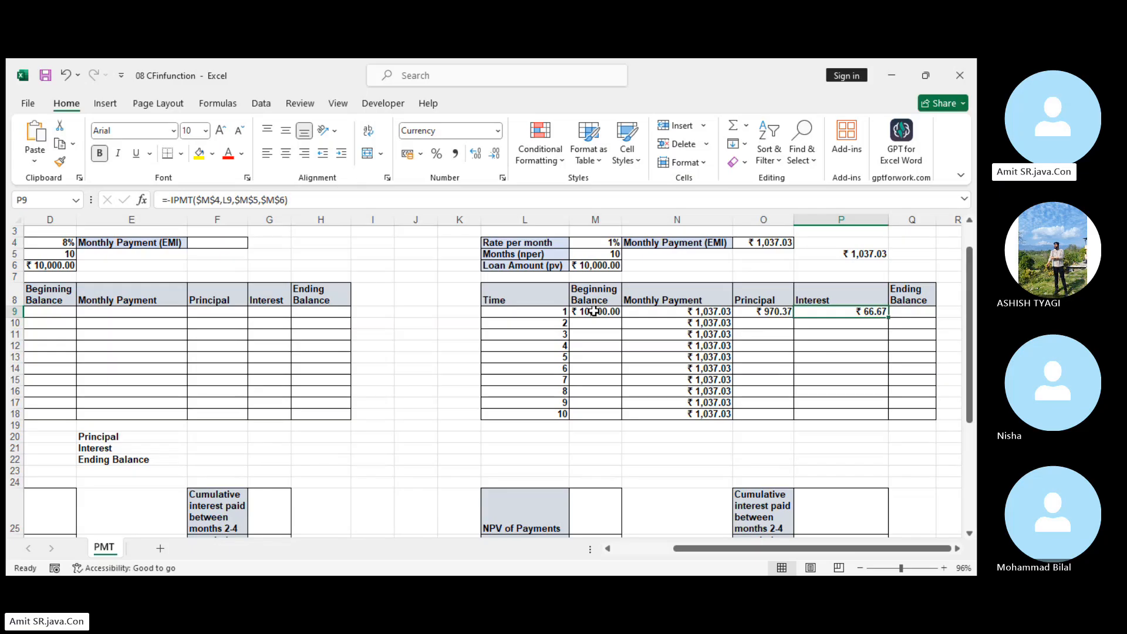
# Calculate the month 1 Ending Balance in Q9 as Beginning Balance minus Principal with =M9-O9.
pyautogui.click(918, 316)
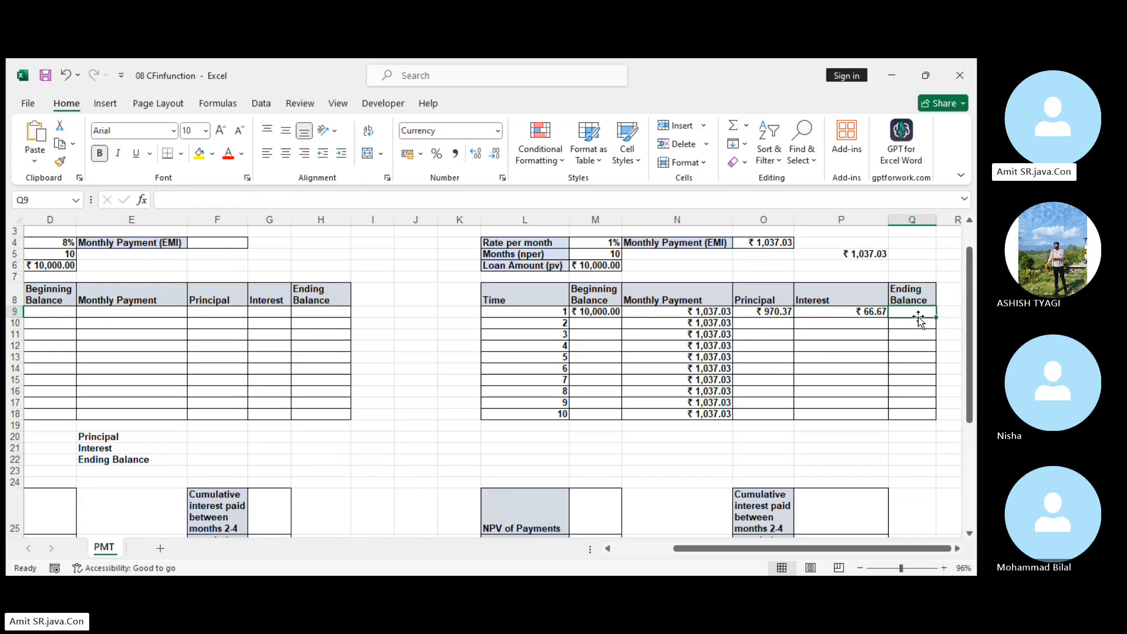
pyautogui.write('=')
pyautogui.click(611, 317)
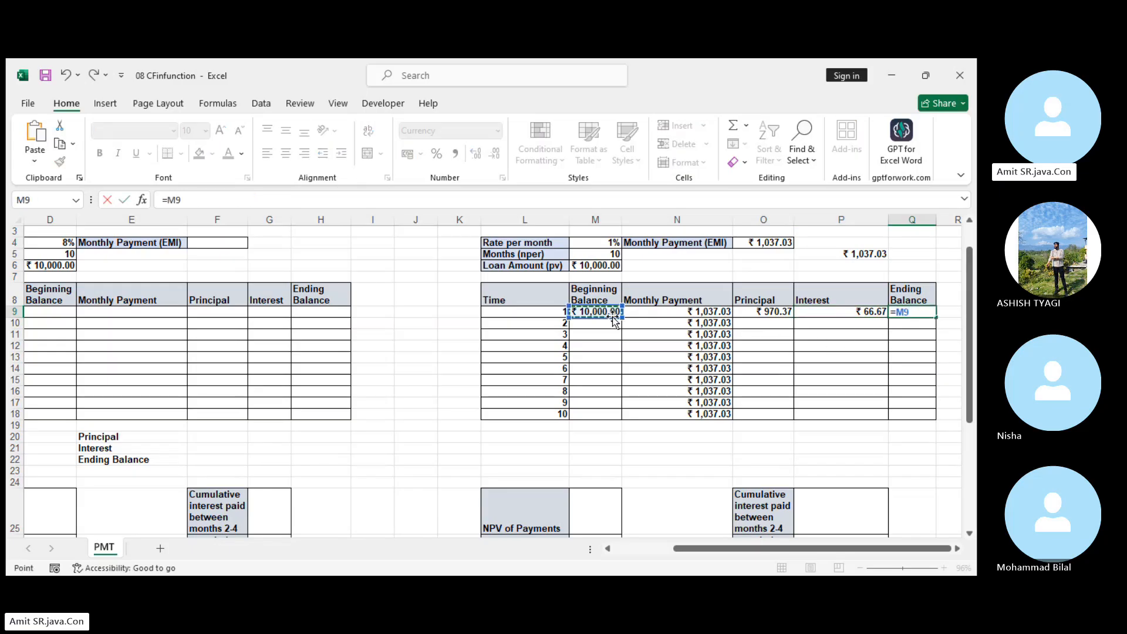
pyautogui.write('-')
pyautogui.click(760, 312)
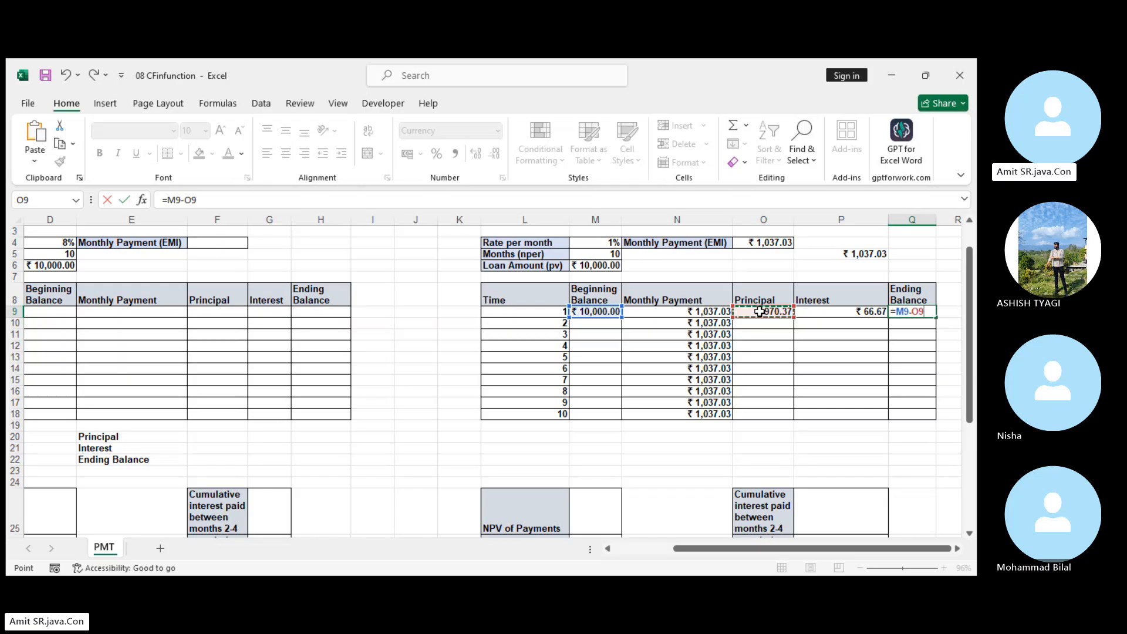
pyautogui.press('Return')
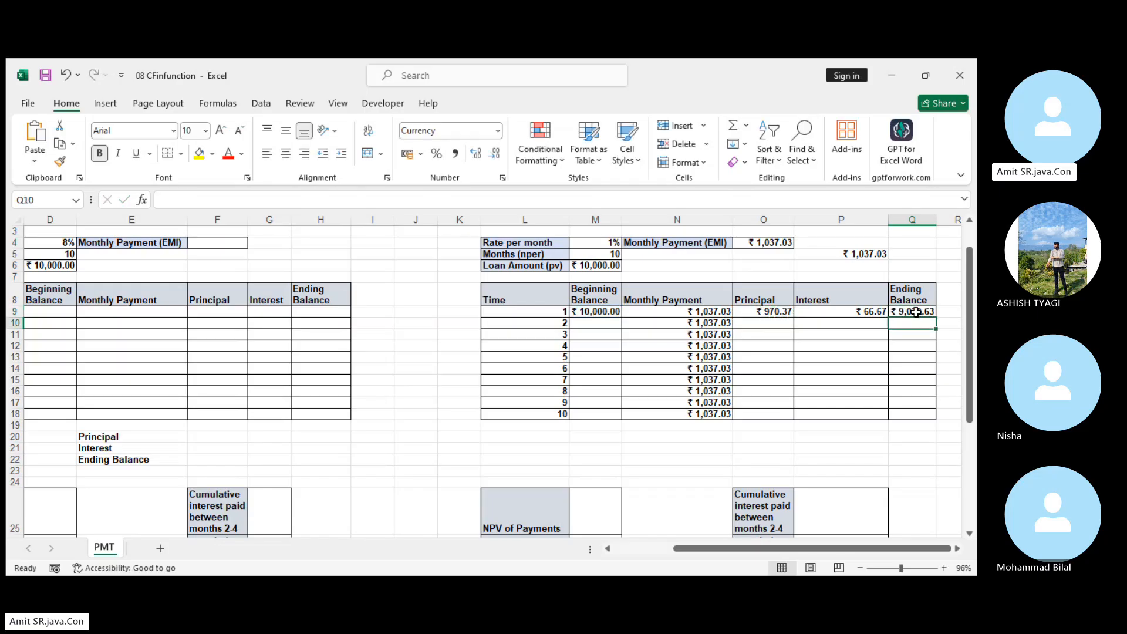
# Link the month 2 Beginning Balance in M10 to the month 1 Ending Balance with the column-locked formula =$Q9.
pyautogui.click(598, 321)
pyautogui.write('=')
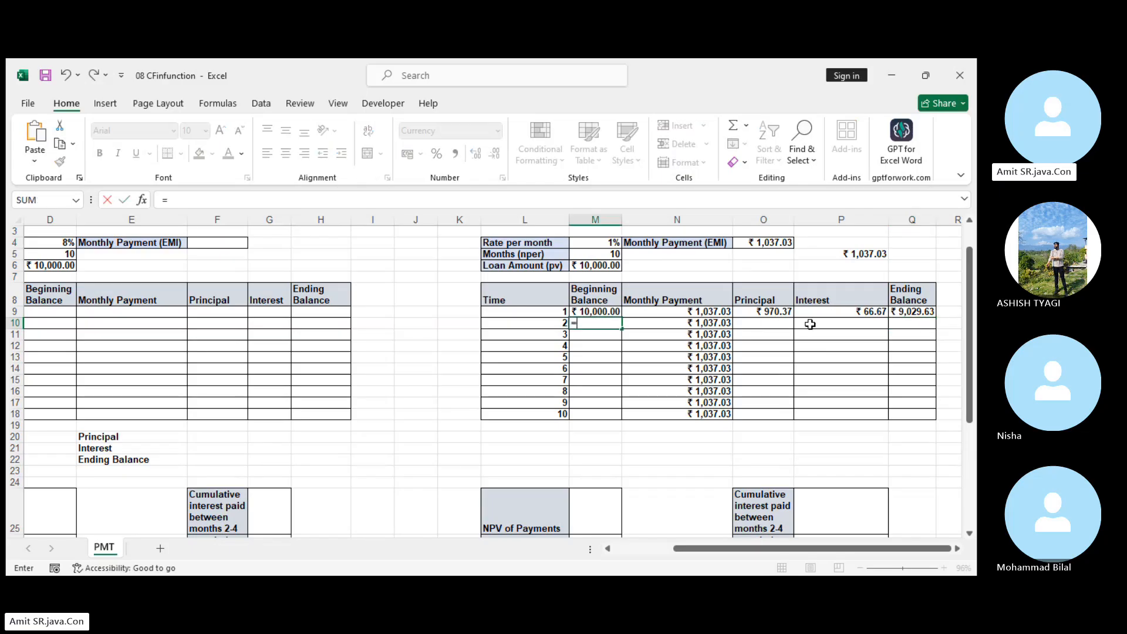
pyautogui.click(919, 310)
pyautogui.press('F4')
pyautogui.press('F4')
pyautogui.press('F4')
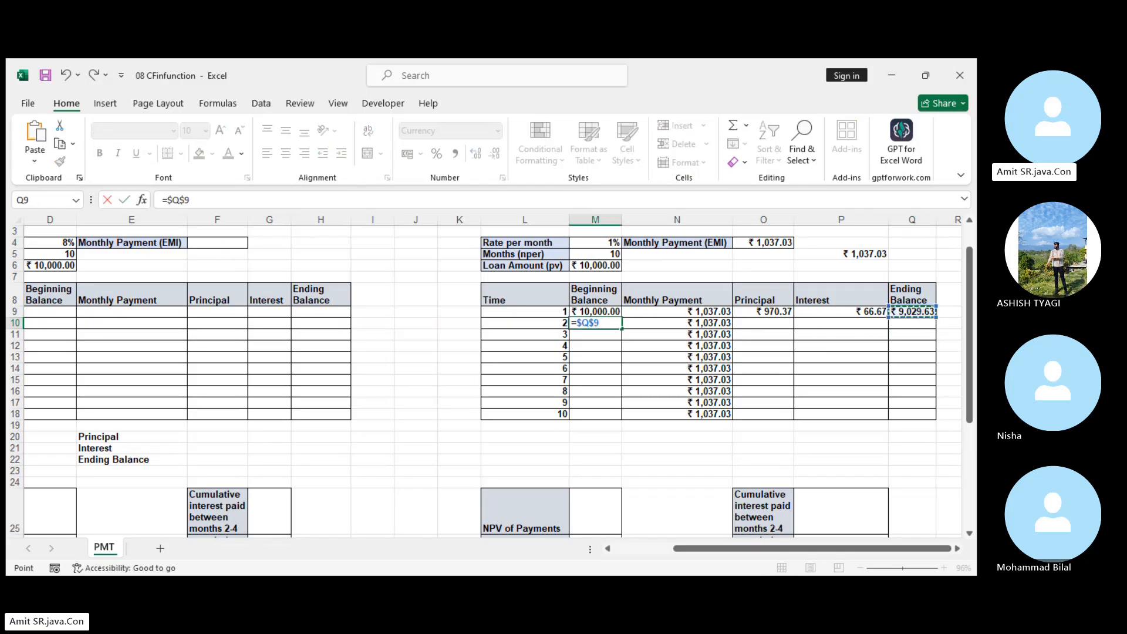
pyautogui.press('Return')
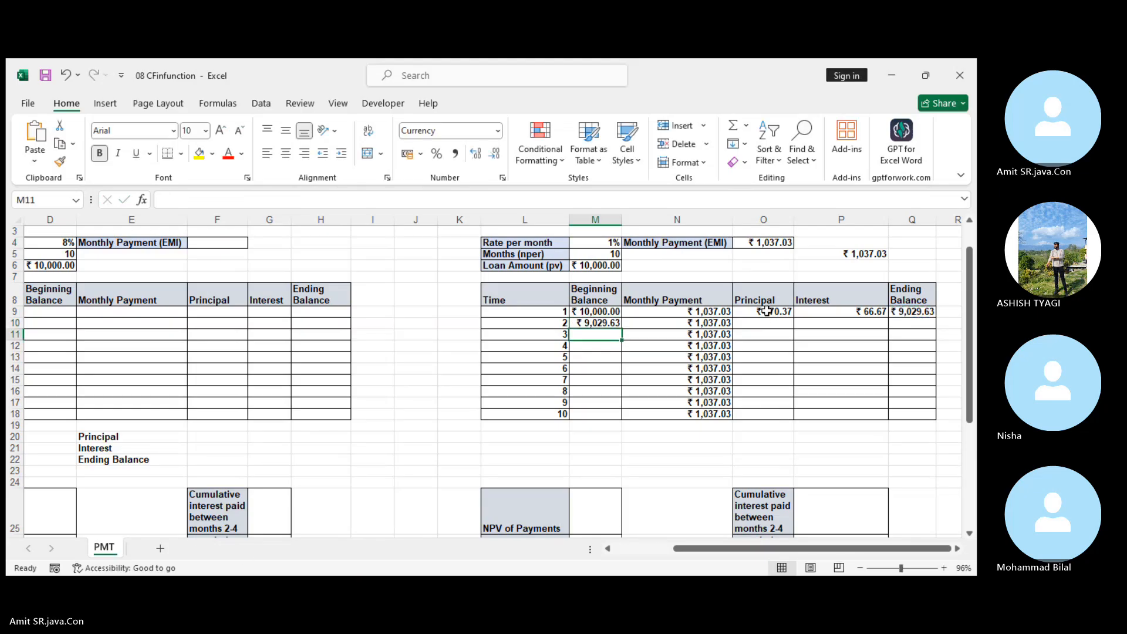
# Fill the Principal, Interest and Ending Balance formulas from O9:Q9 and the Beginning Balance formula from M10 down through month 10 in row 18.
pyautogui.moveTo(770, 310); pyautogui.dragTo(927, 312)
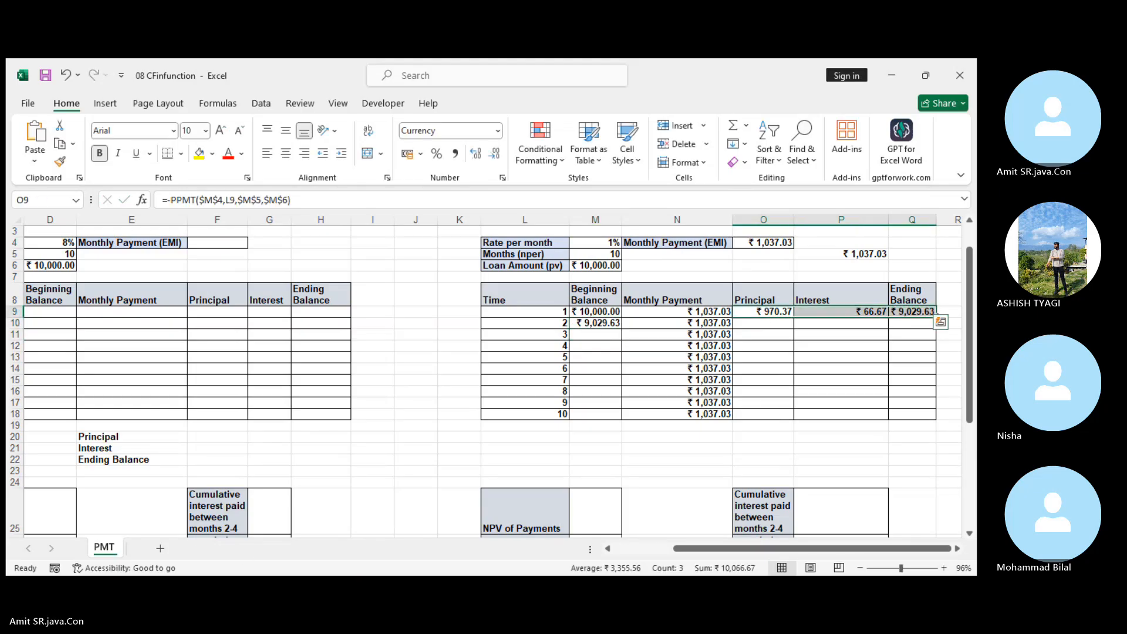
pyautogui.doubleClick(936, 317)
pyautogui.click(603, 324)
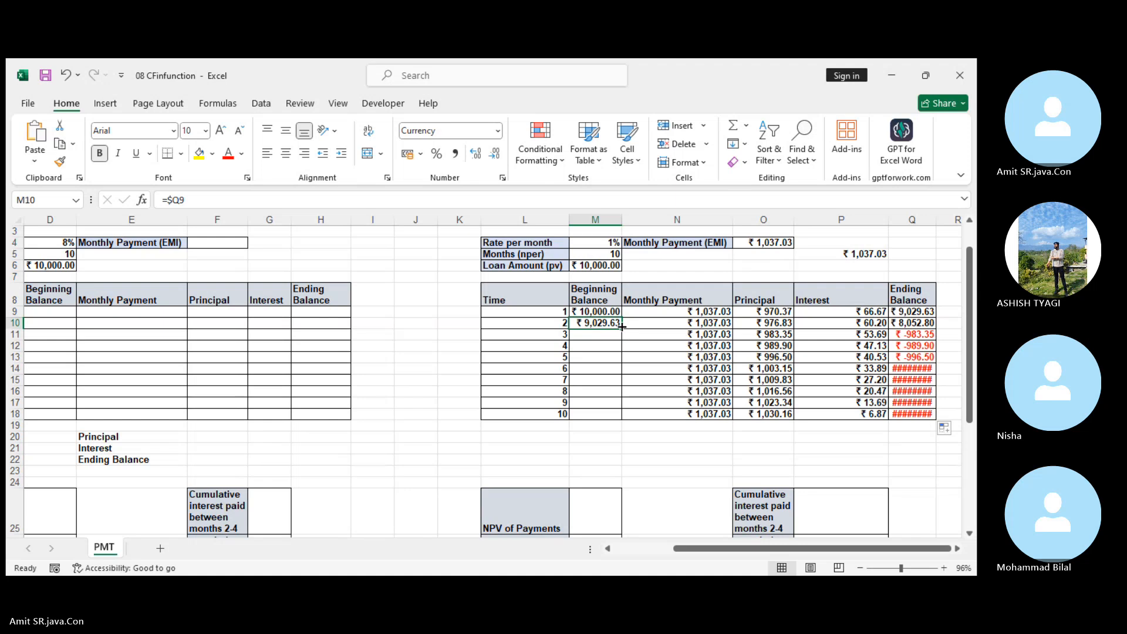
pyautogui.doubleClick(622, 326)
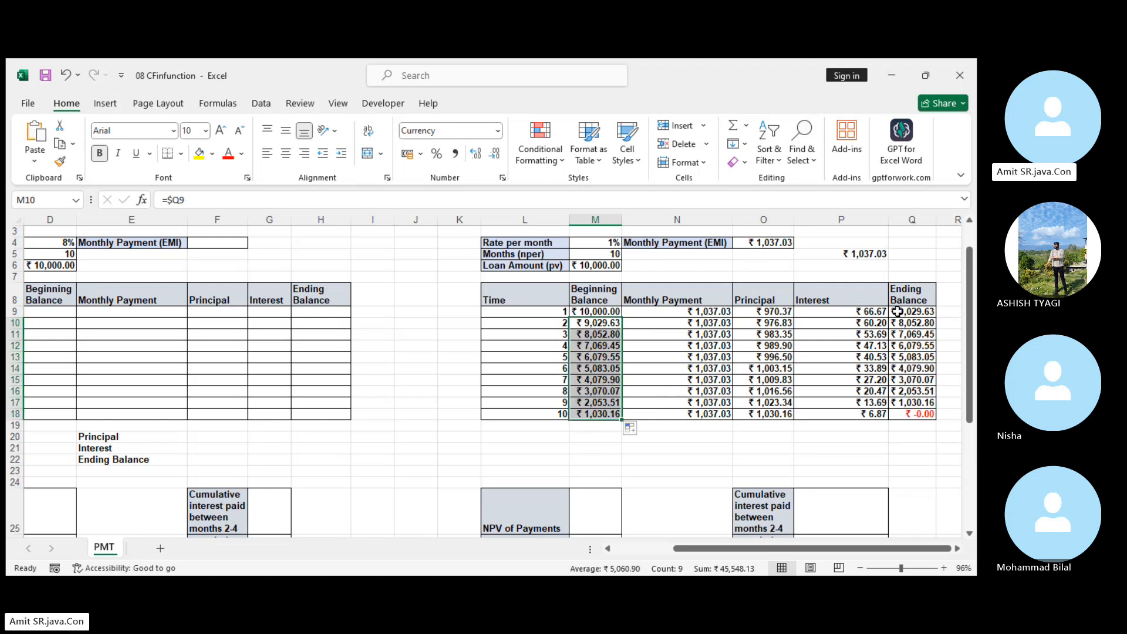
pyautogui.click(931, 415)
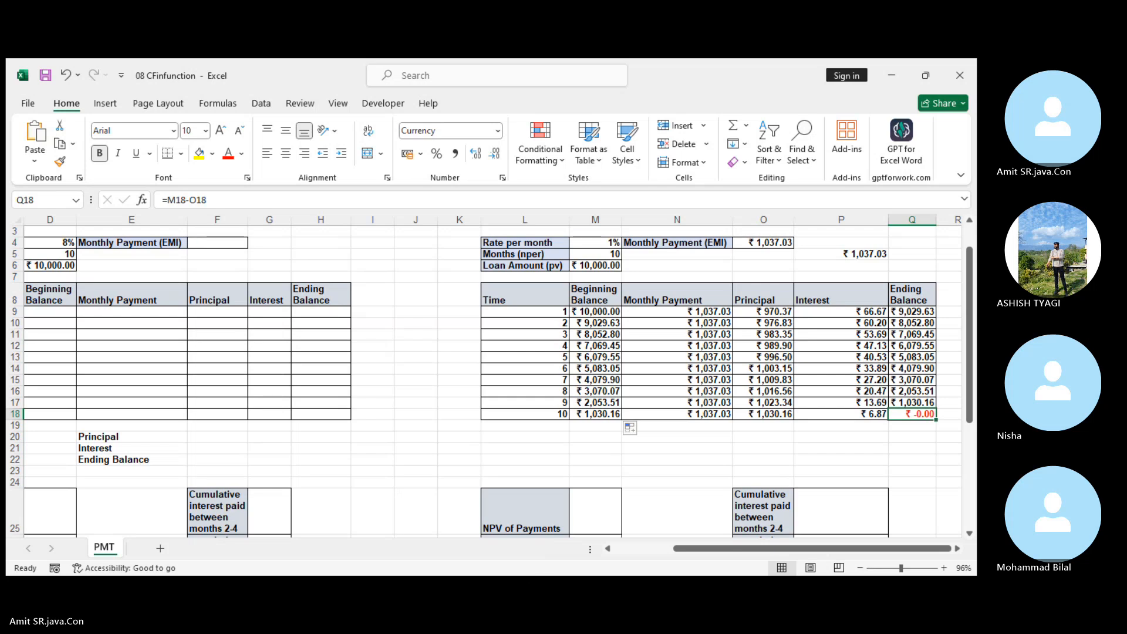
pyautogui.click(523, 587)
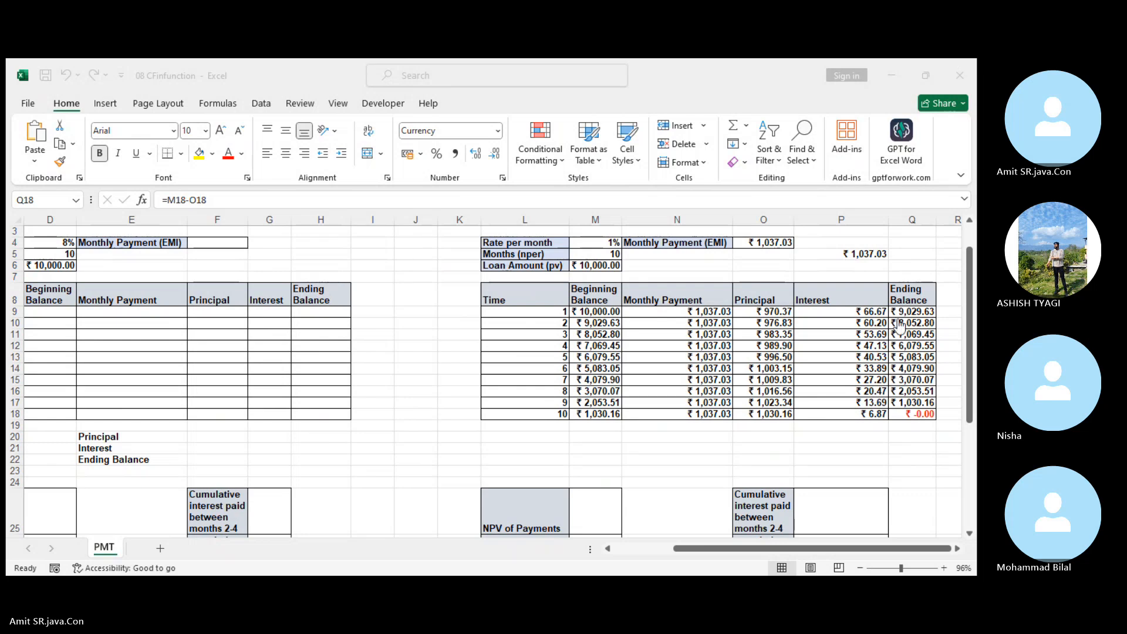
pyautogui.click(595, 586)
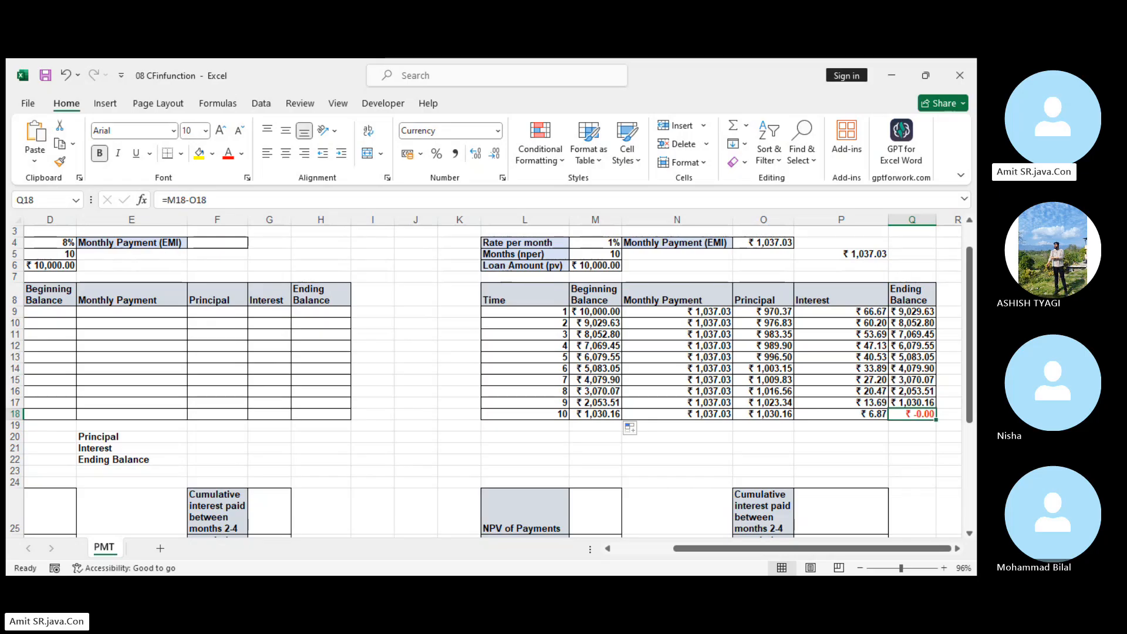
pyautogui.moveTo(594, 312); pyautogui.dragTo(893, 414)
pyautogui.rightClick(893, 414)
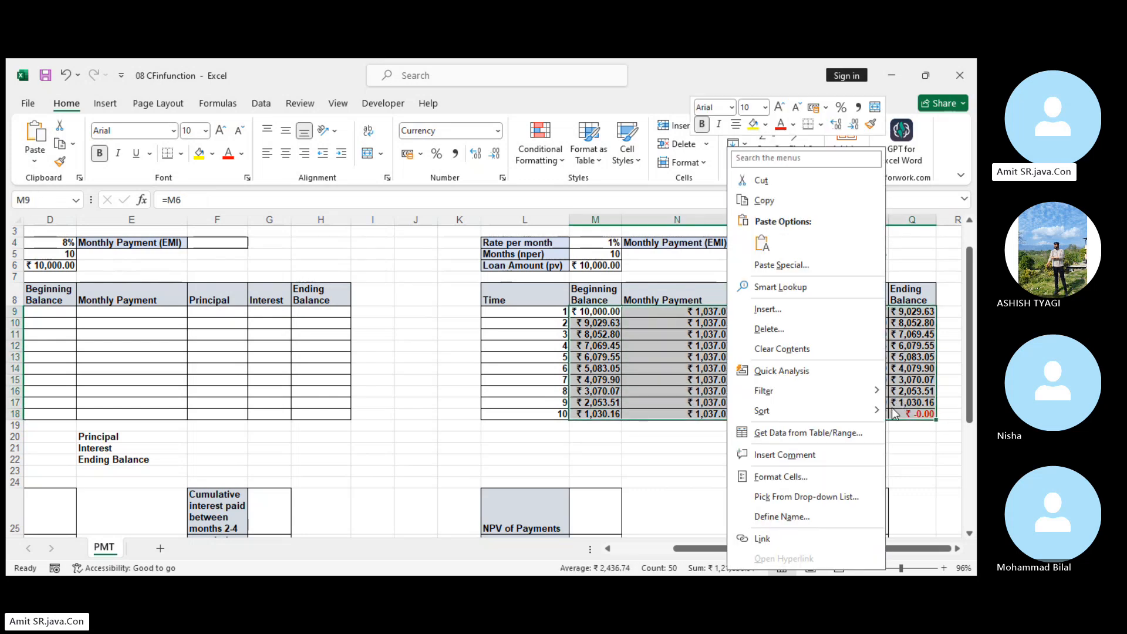
pyautogui.click(413, 340)
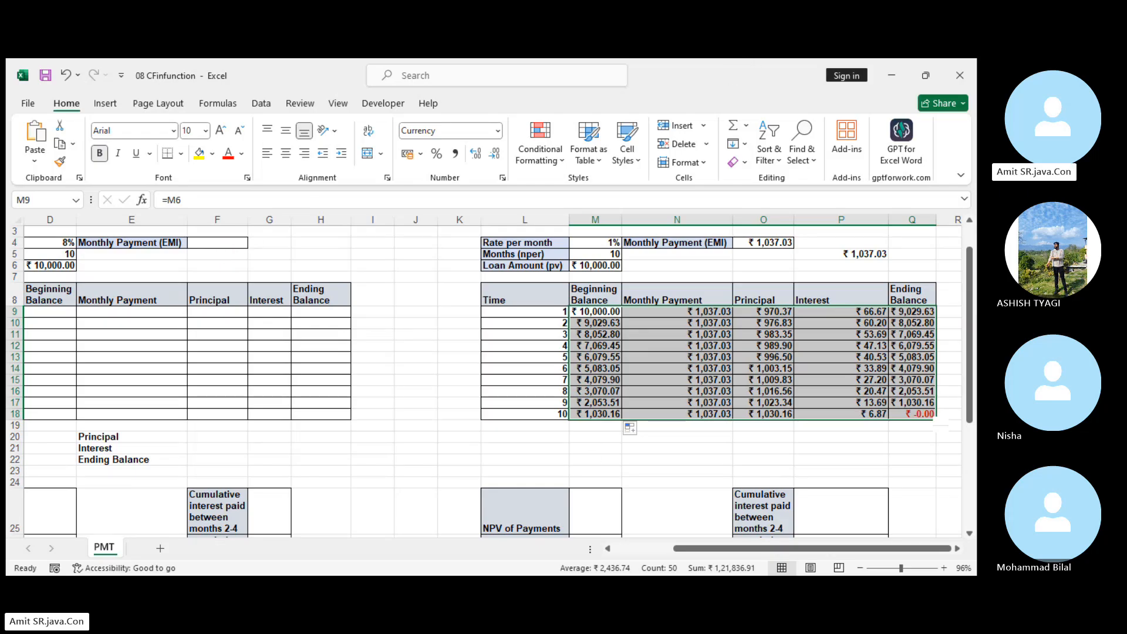
pyautogui.hotkey('alt', 'Tab')
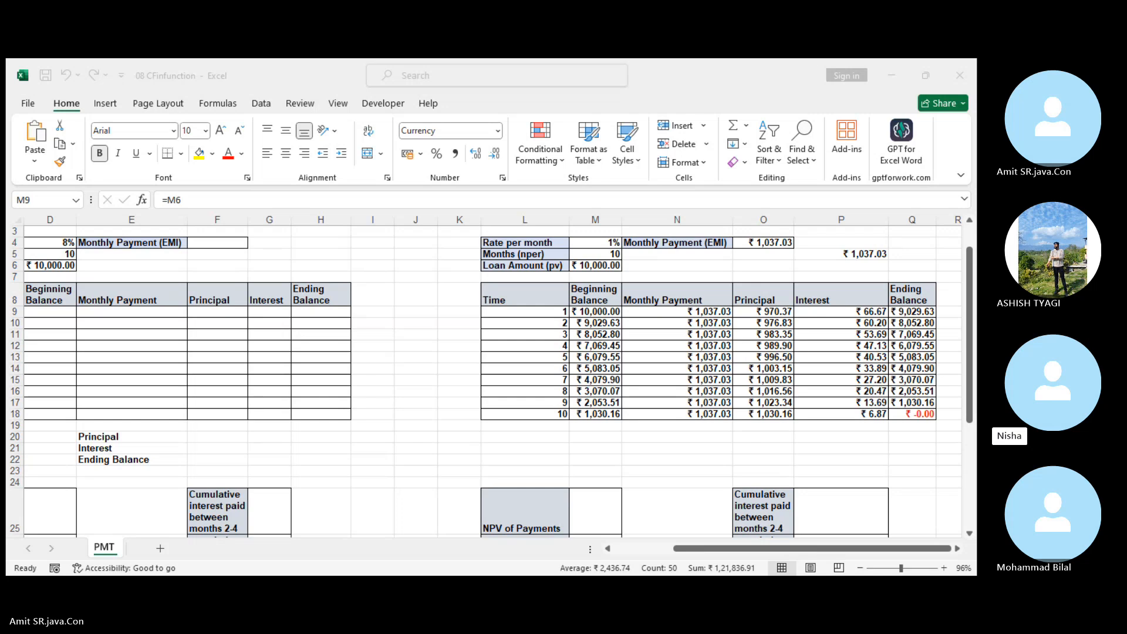
pyautogui.hotkey('alt', 'Tab')
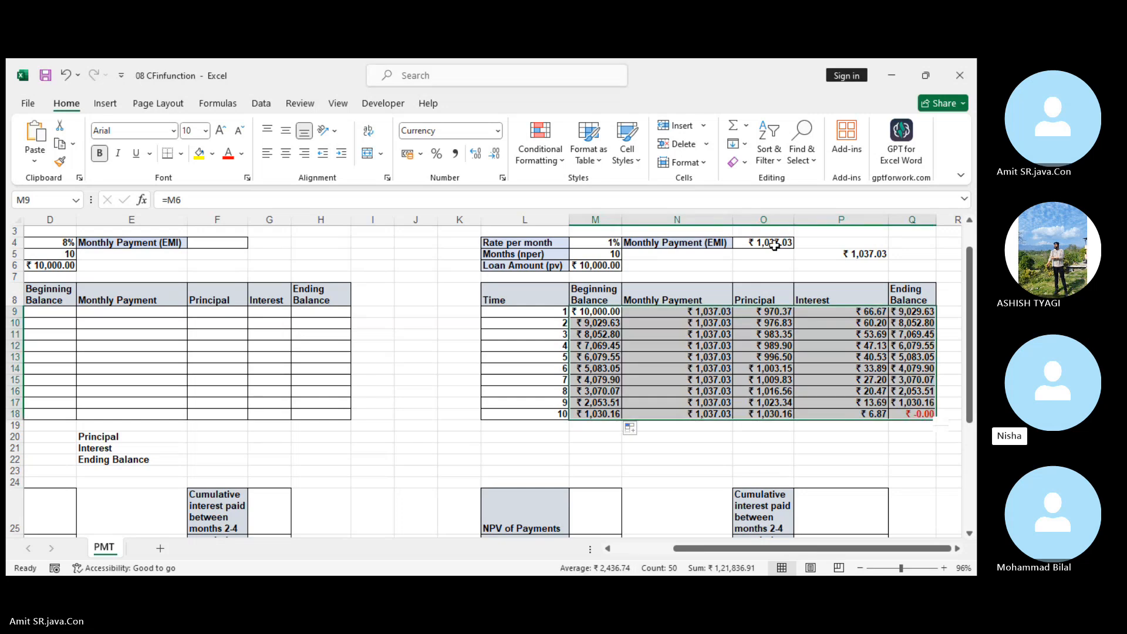
# Review the formulas behind the month 1 Monthly Payment in N9, the EMI in O4, the Principal in O9 and the Interest in P9.
pyautogui.click(690, 315)
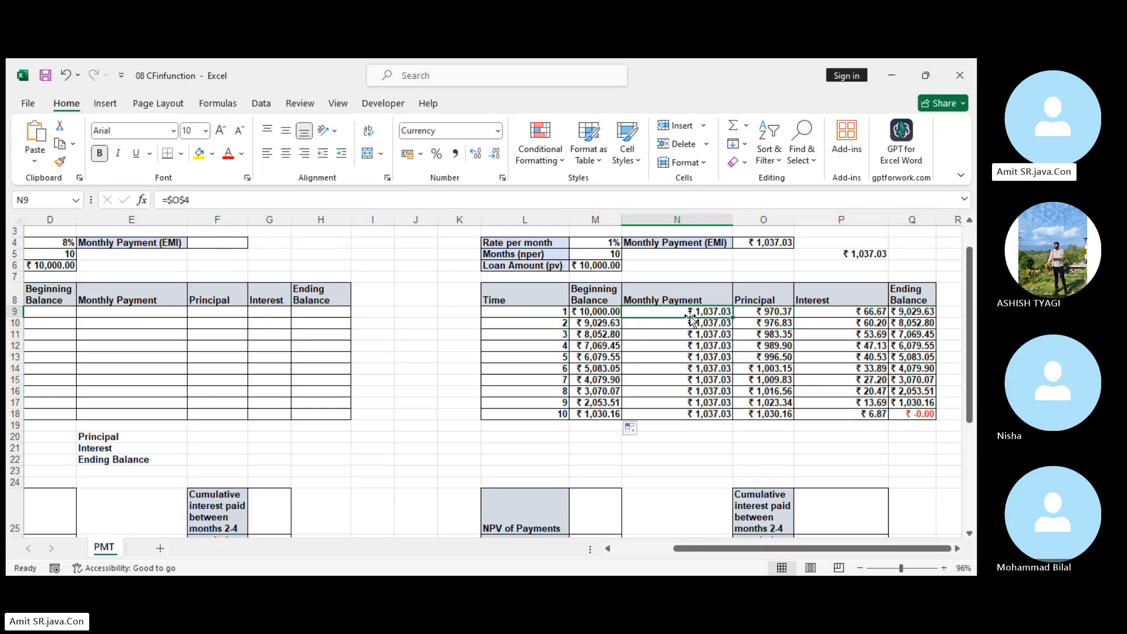
pyautogui.click(772, 241)
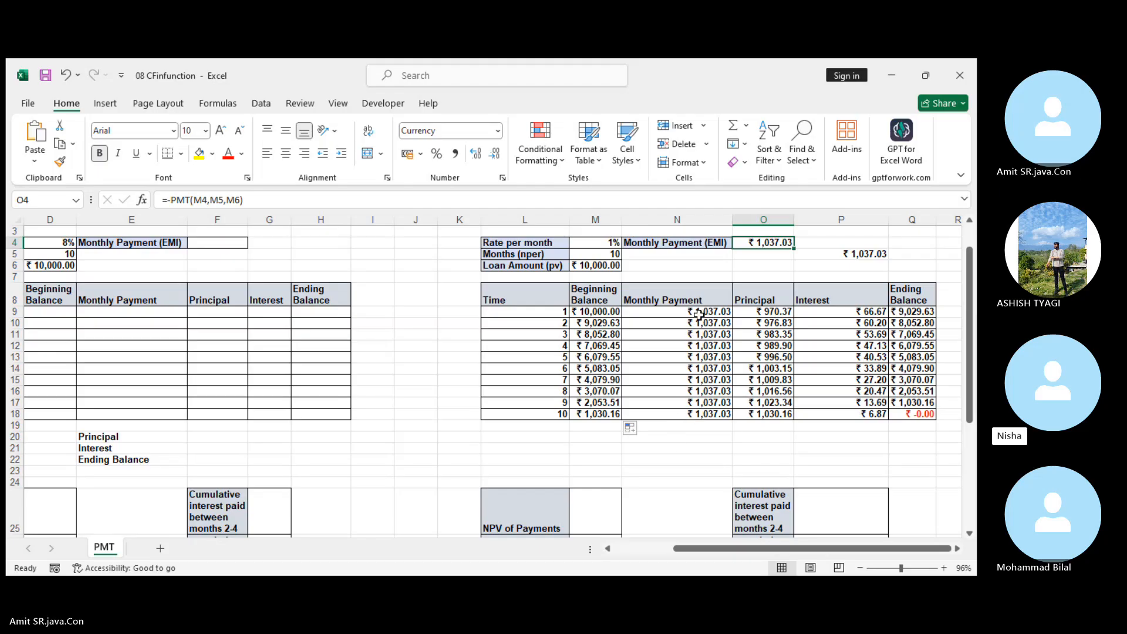
pyautogui.click(785, 312)
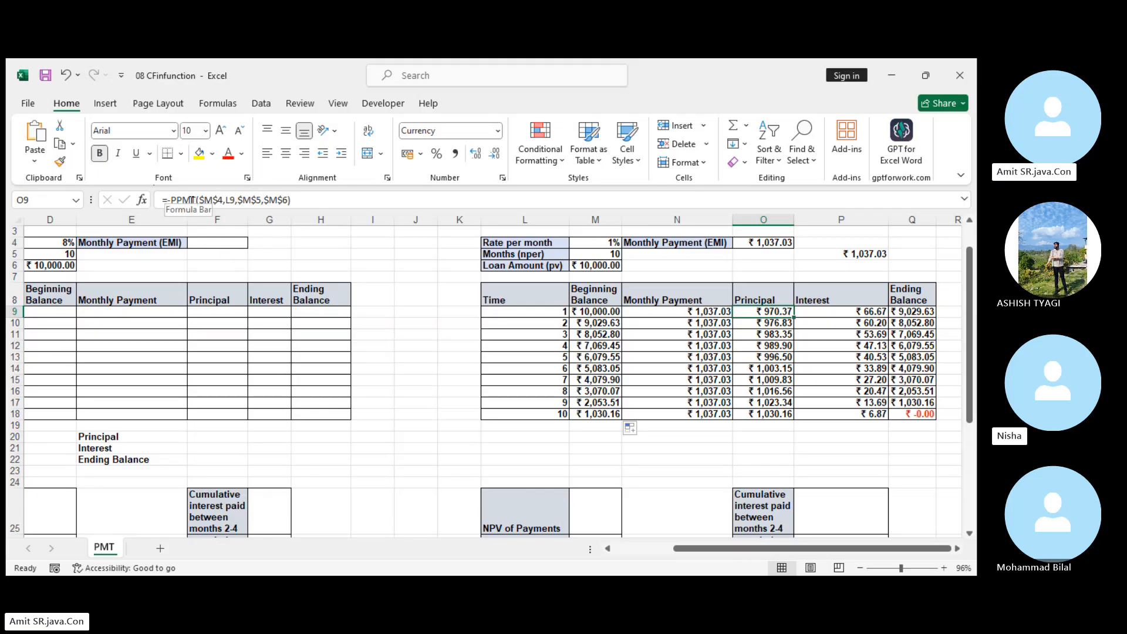
pyautogui.click(828, 311)
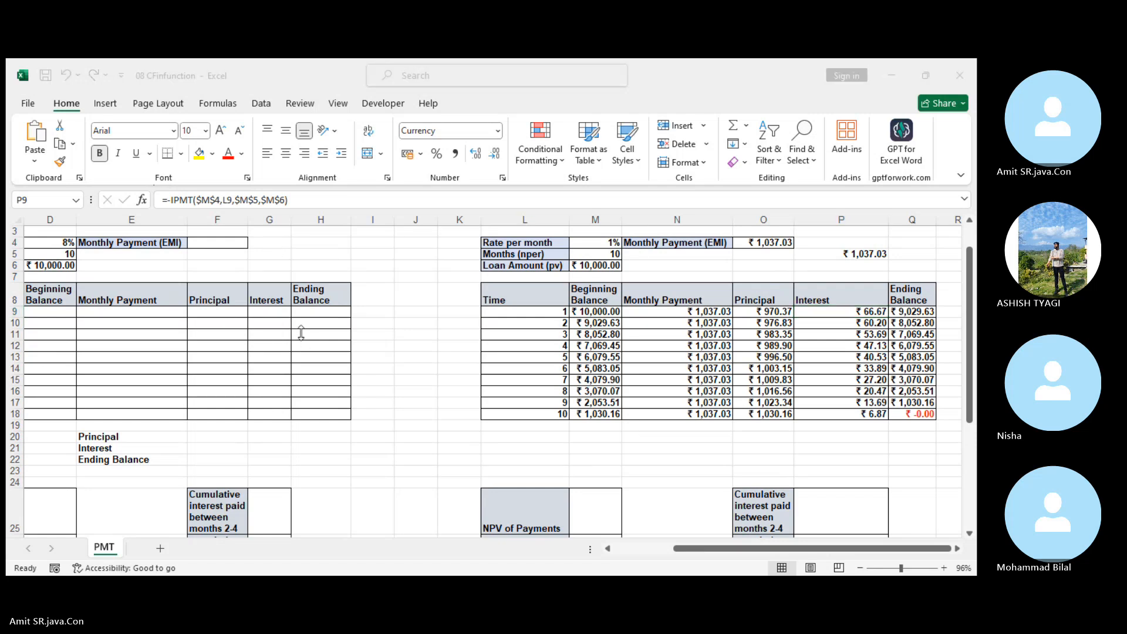
pyautogui.click(869, 70)
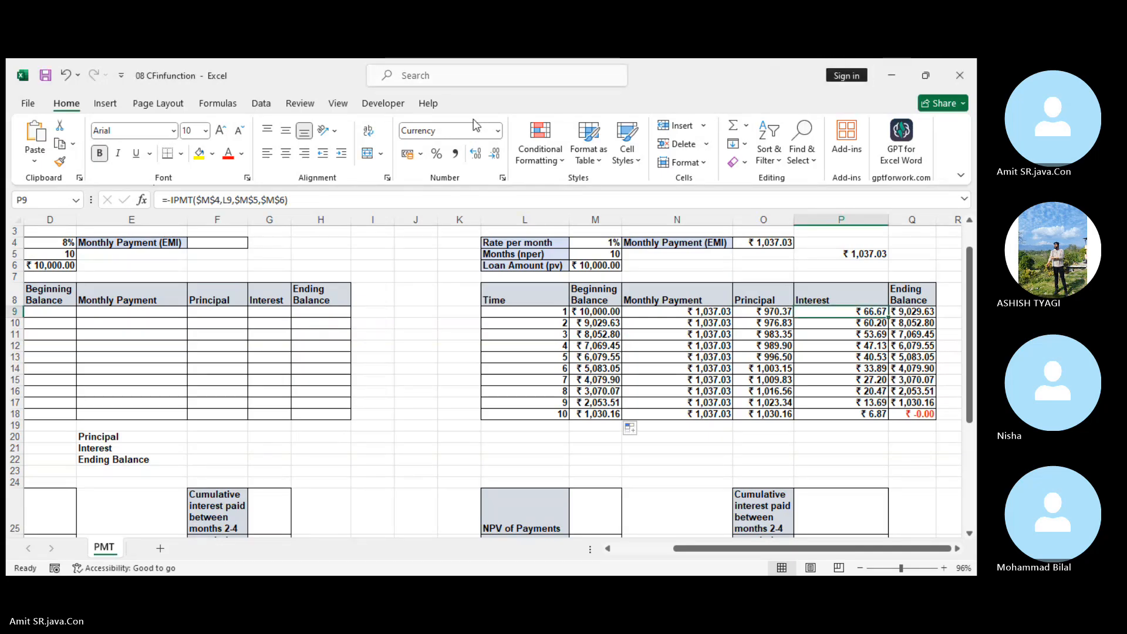
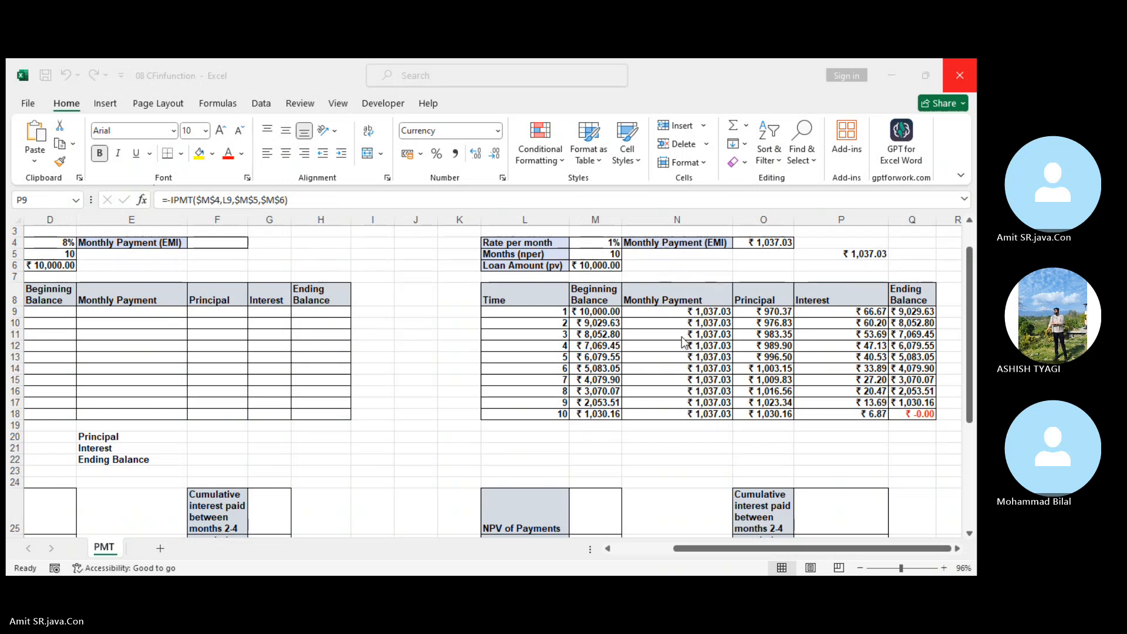
pyautogui.click(692, 311)
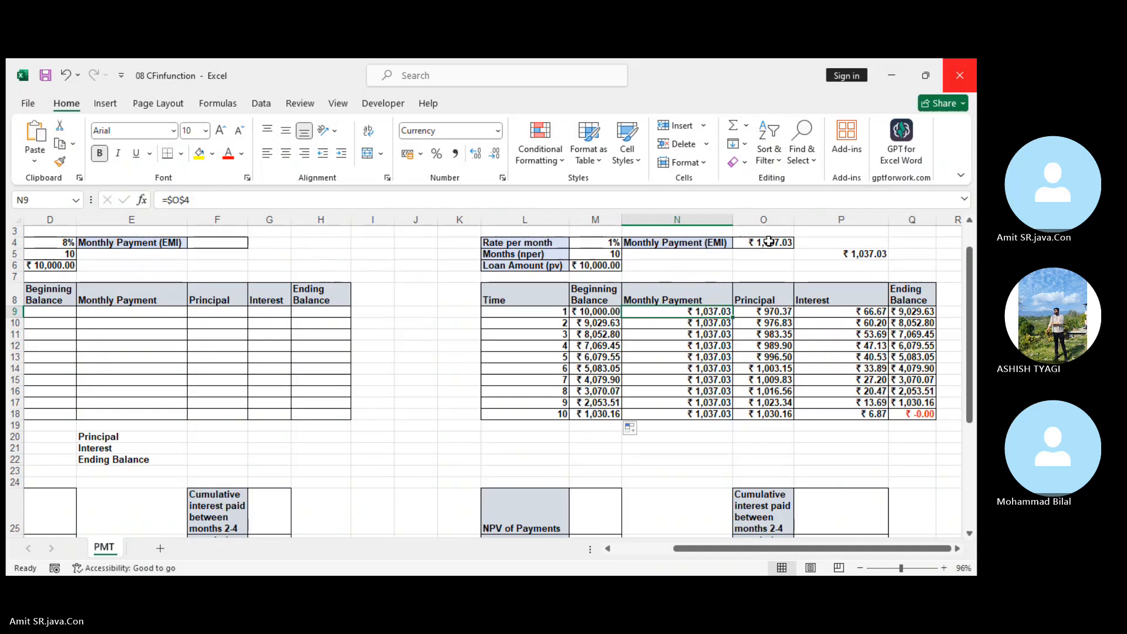
pyautogui.click(173, 321)
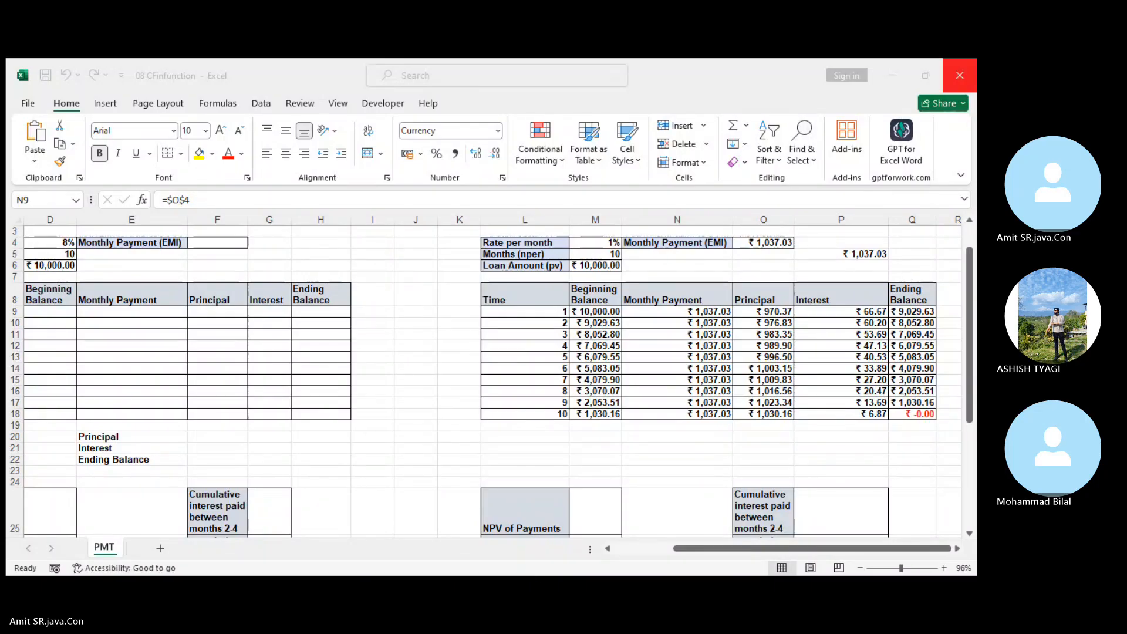
pyautogui.click(584, 562)
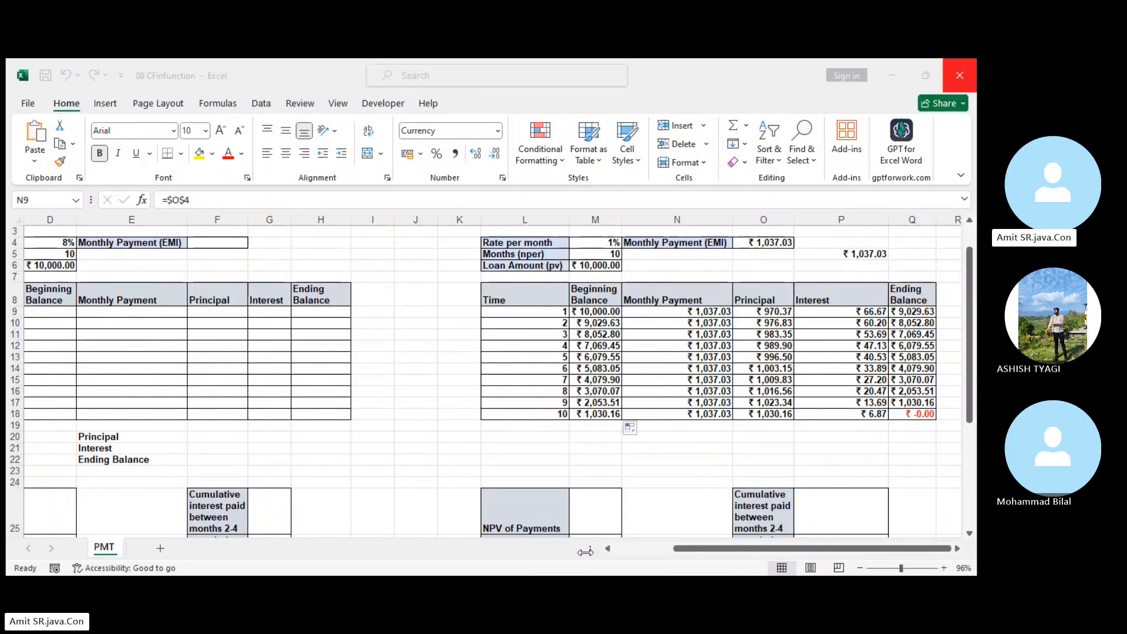
# Calculate the payment due at the beginning of each month in M26 with the formula =-PMT(M4,M5,M6,0,1).
pyautogui.scroll(-2, 710, 451)
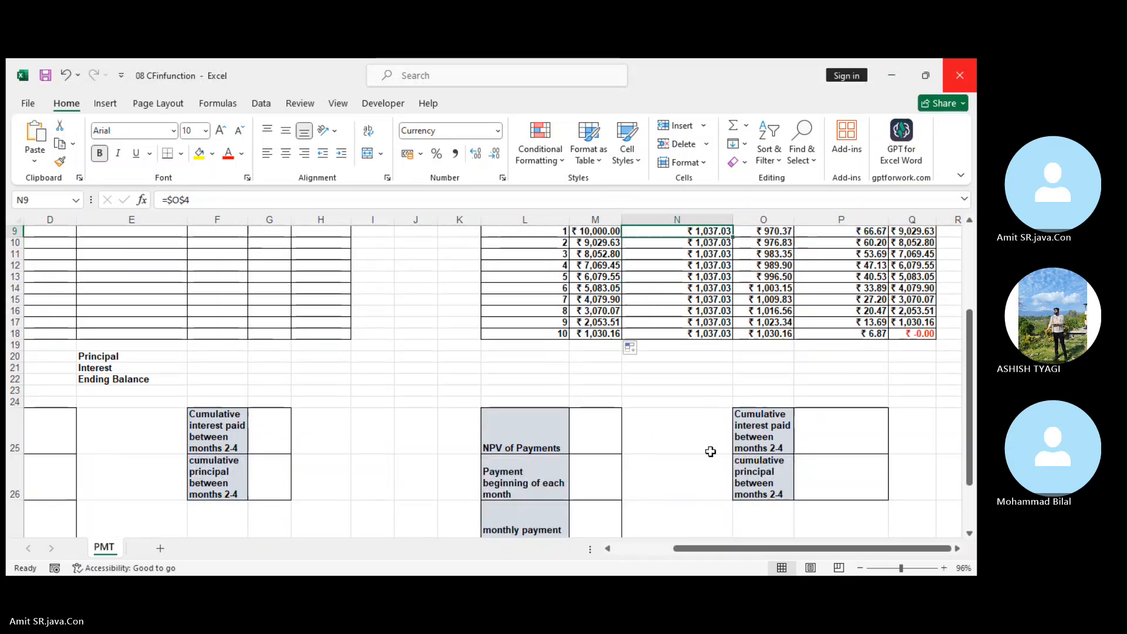
pyautogui.scroll(-1, 710, 451)
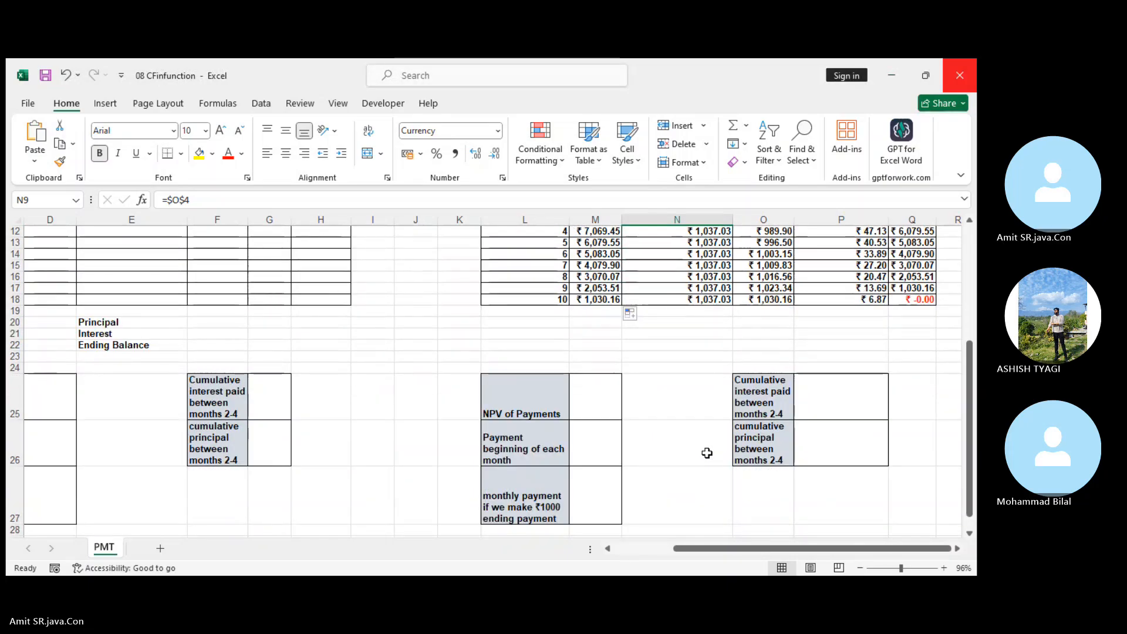
pyautogui.click(506, 443)
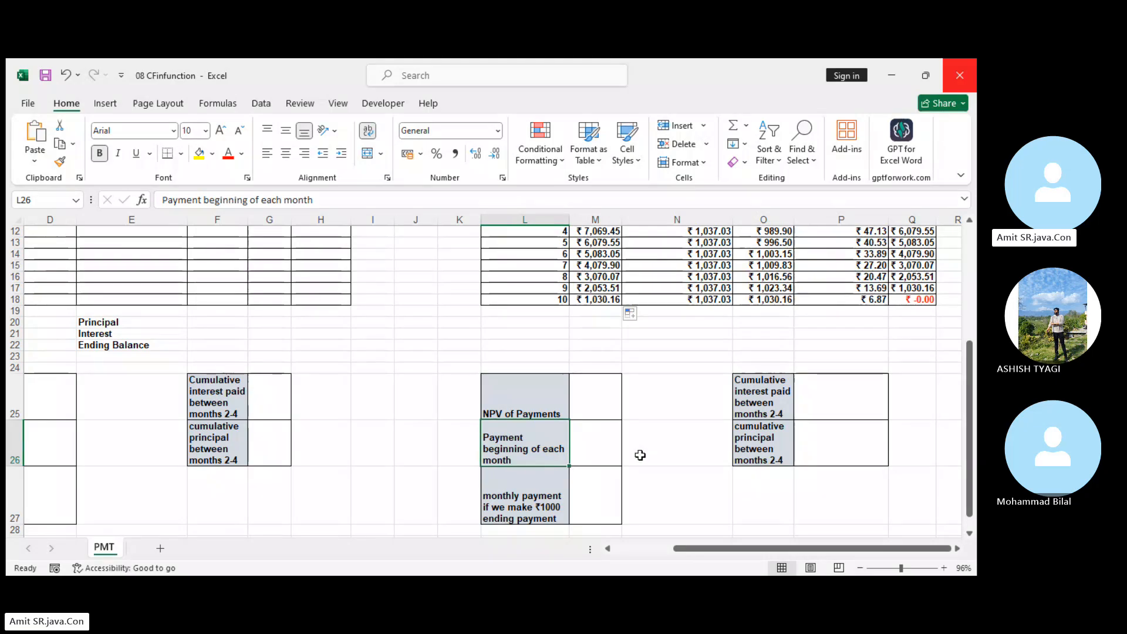
pyautogui.click(610, 458)
pyautogui.write('=')
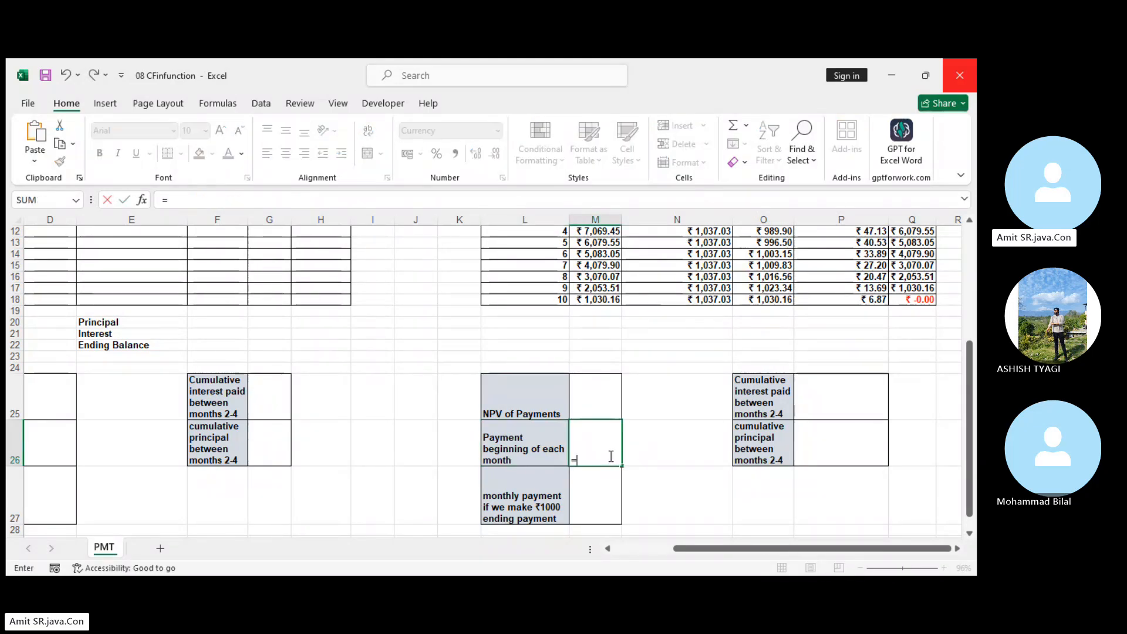
pyautogui.write('-')
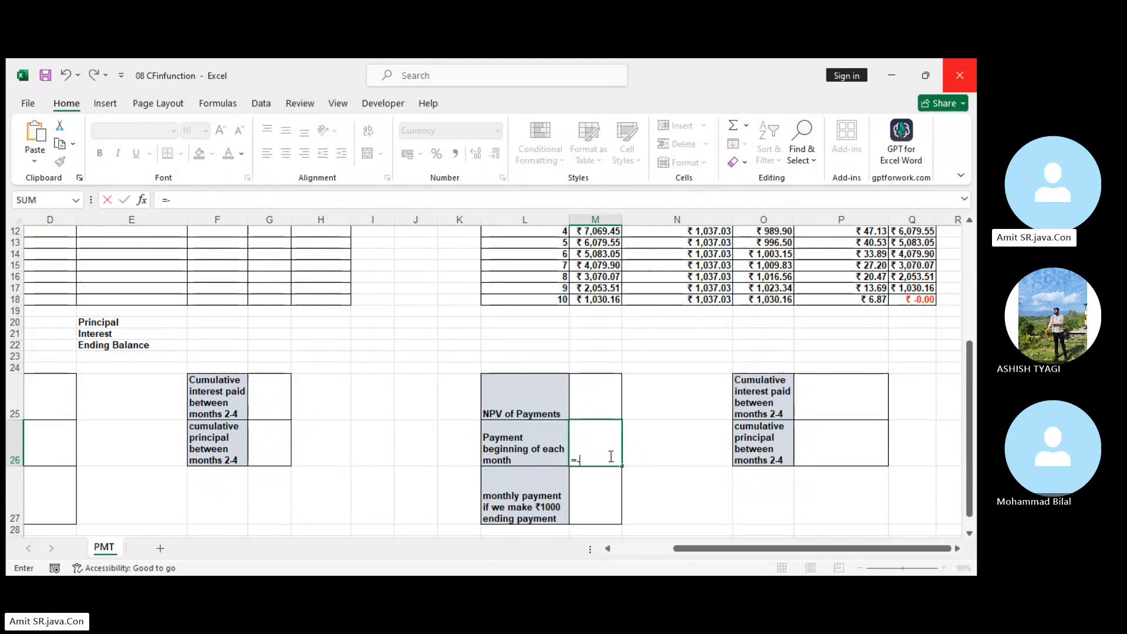
pyautogui.write('pmt')
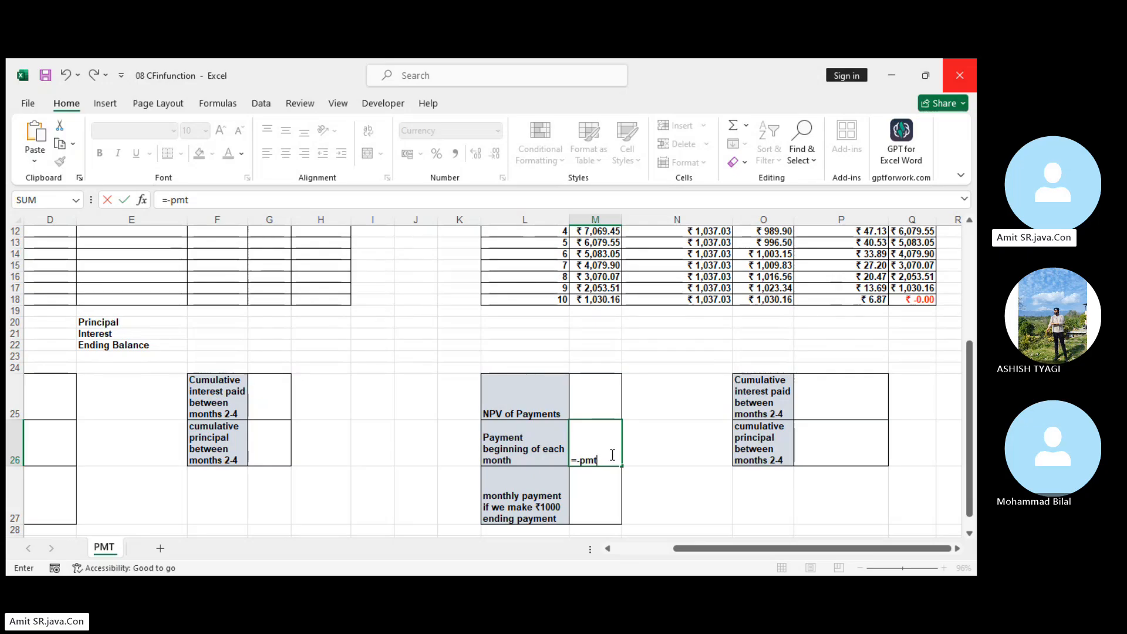
pyautogui.press('Tab')
pyautogui.scroll(4, 614, 490)
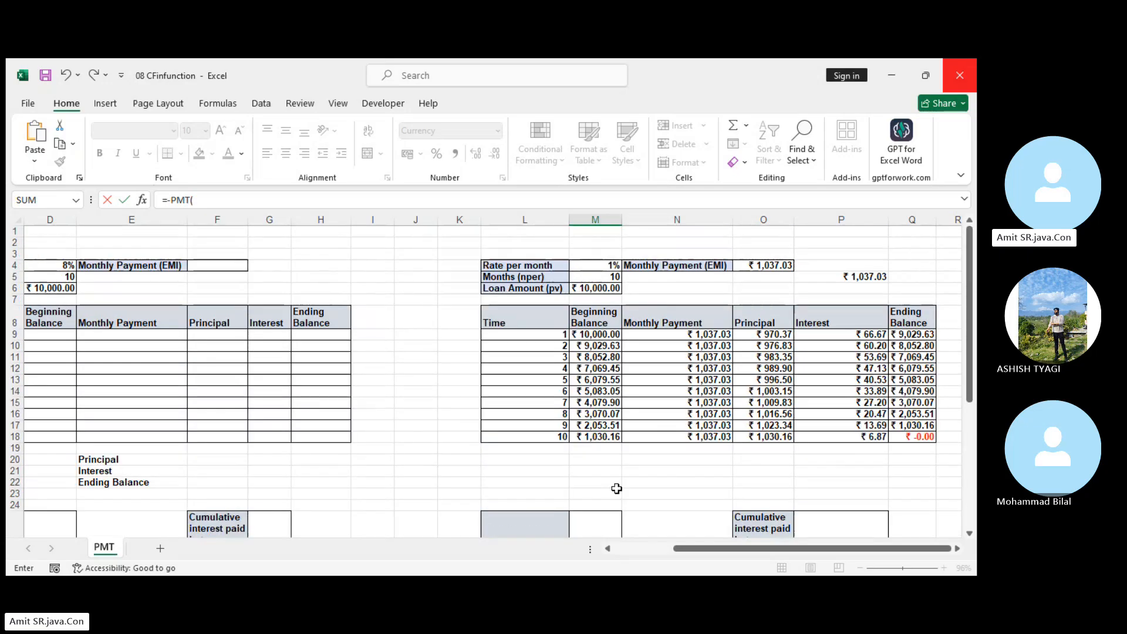
pyautogui.click(581, 267)
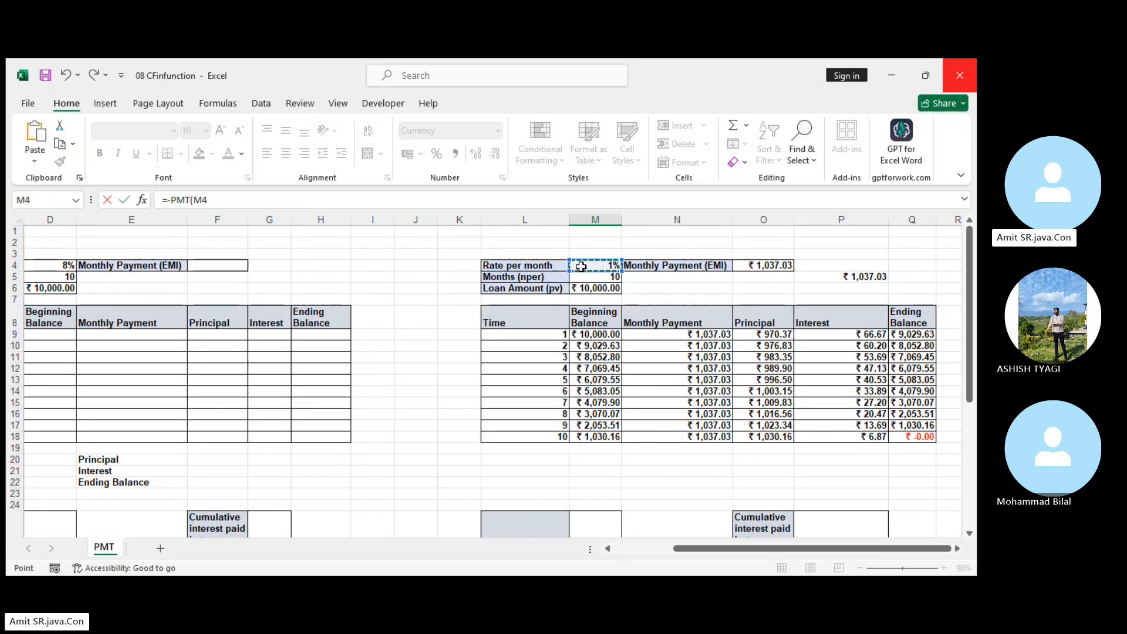
pyautogui.write(',')
pyautogui.click(583, 277)
pyautogui.write(',')
pyautogui.click(590, 289)
pyautogui.write(',')
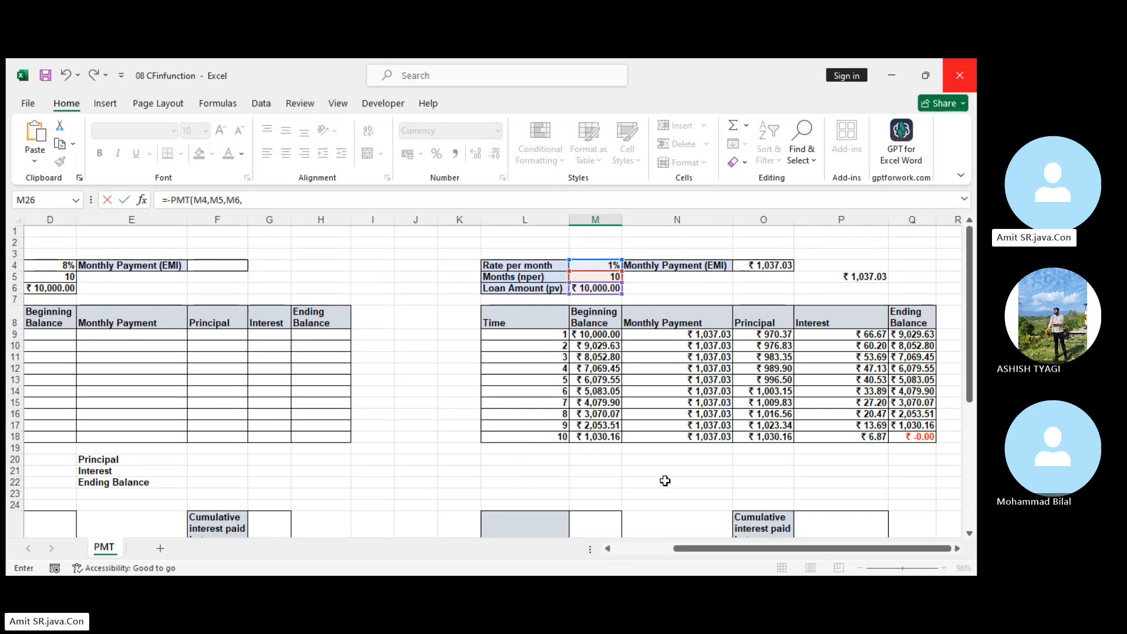
pyautogui.scroll(-2, 636, 430)
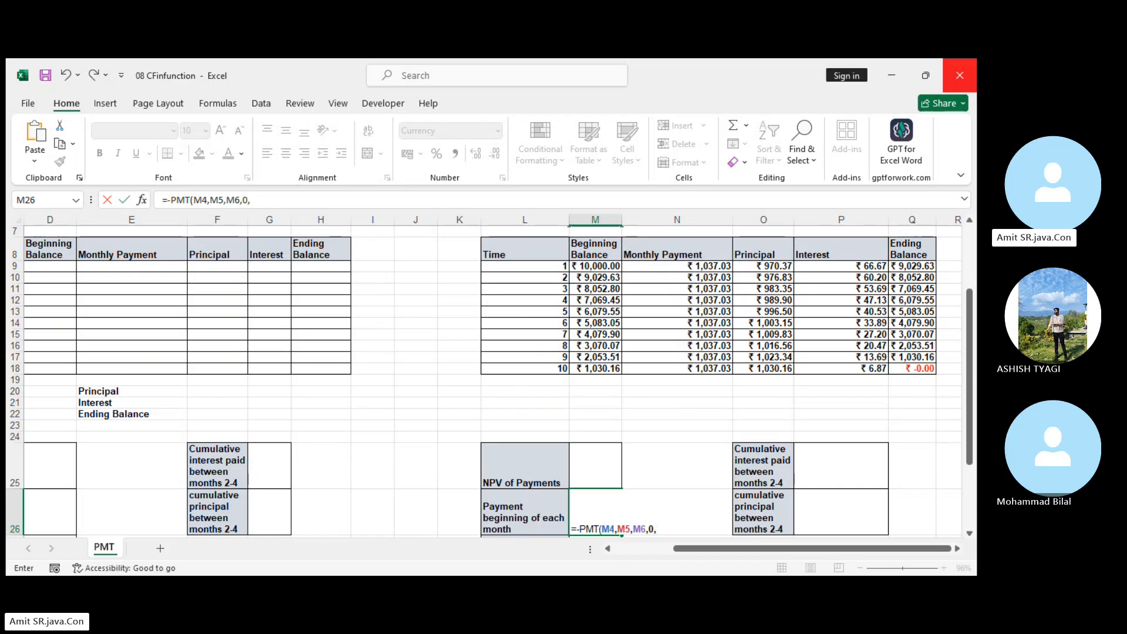
pyautogui.press('Return')
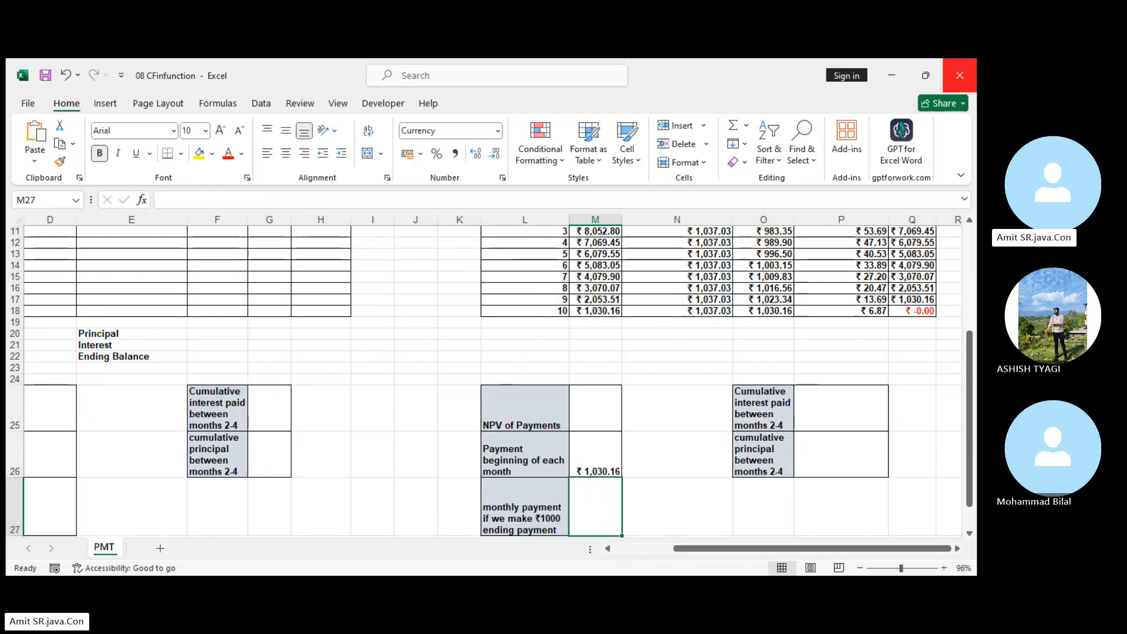
# Compare the EMI formula in O4 with the beginning-of-month payment formula in M26.
pyautogui.scroll(4, 804, 368)
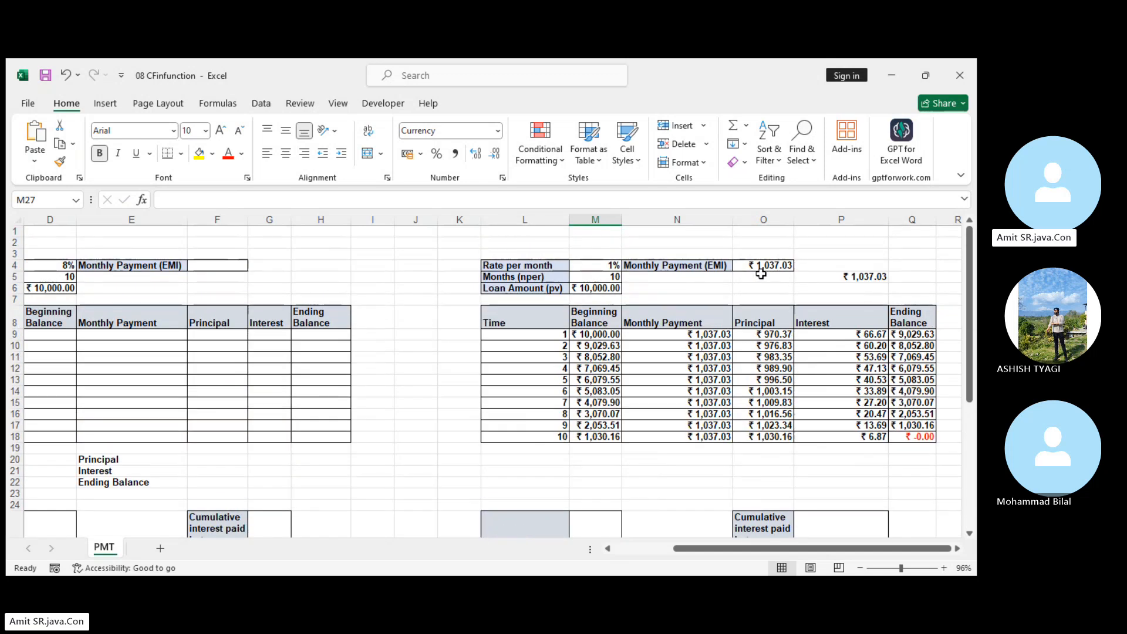
pyautogui.click(766, 267)
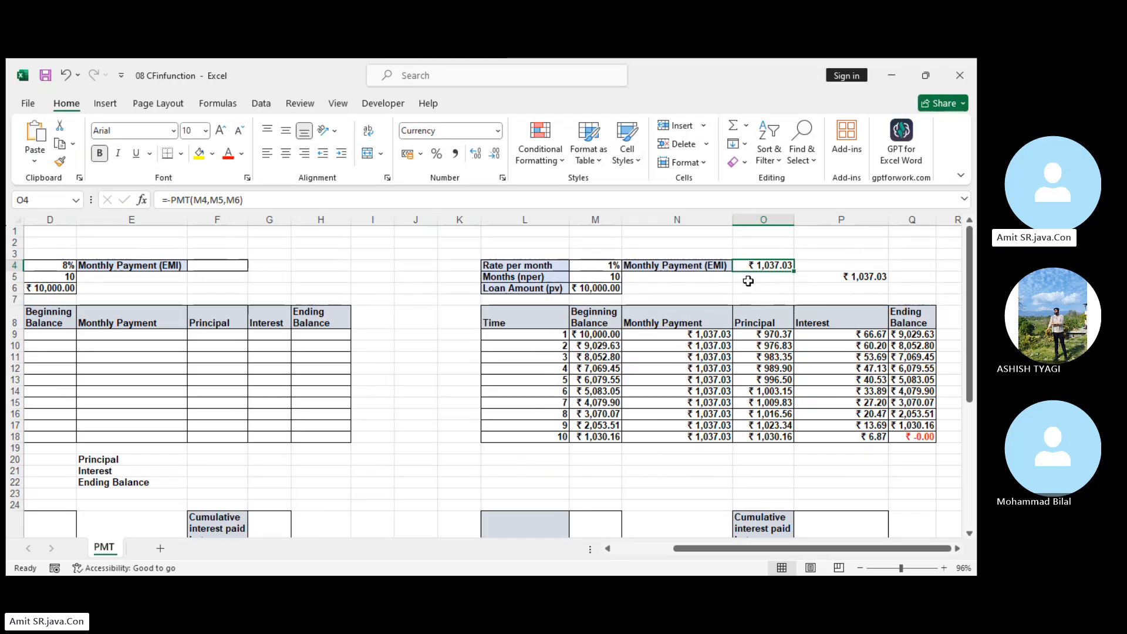
pyautogui.scroll(-3, 745, 282)
pyautogui.click(604, 473)
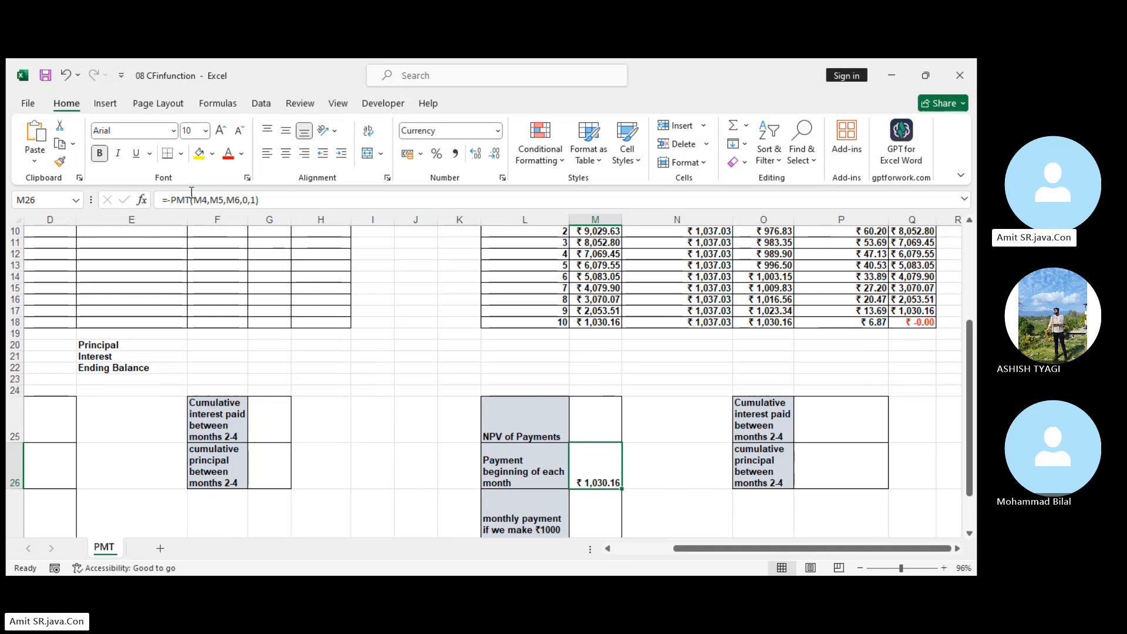
# Clear the type argument of the PMT formula in M26 so that it reads =-PMT(M4,M5,M6,0,).
pyautogui.click(255, 200)
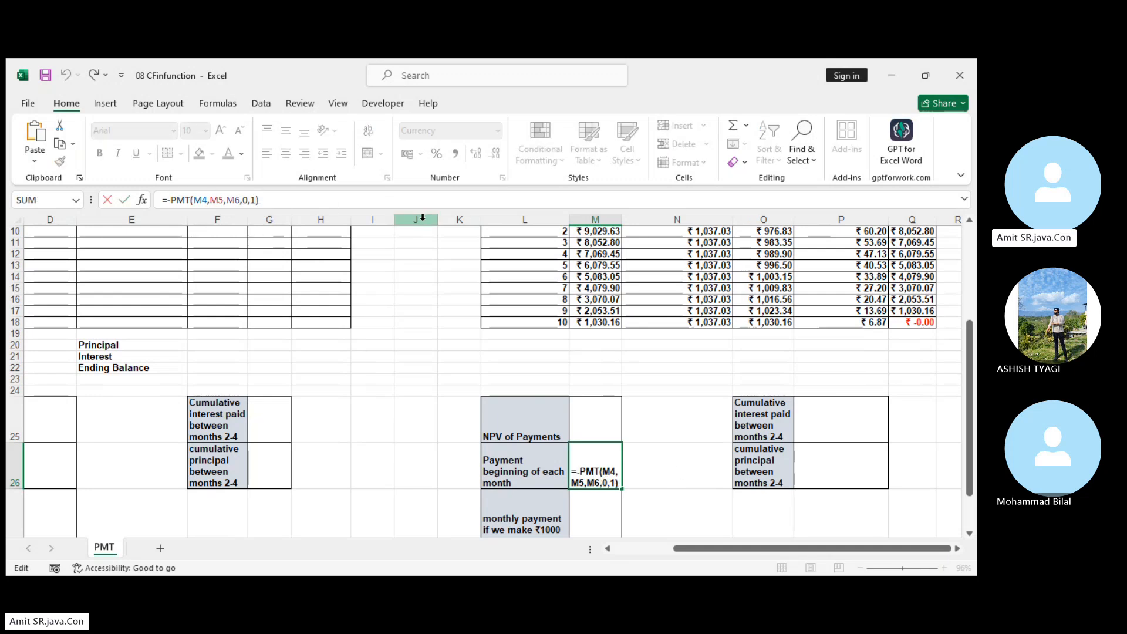
pyautogui.press('BackSpace')
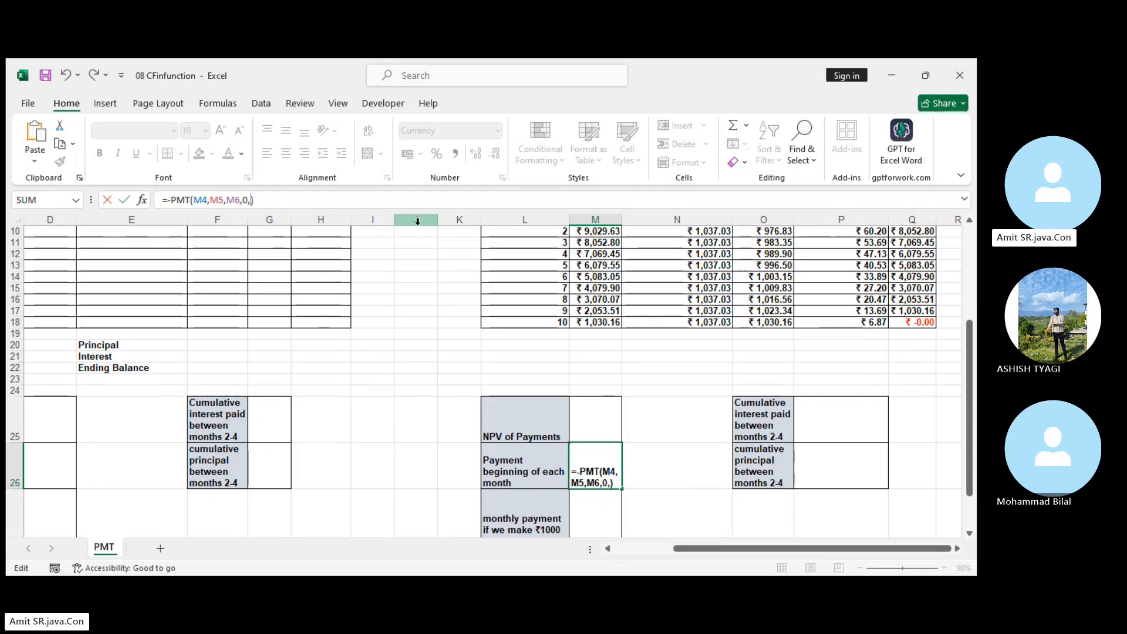
pyautogui.press('Return')
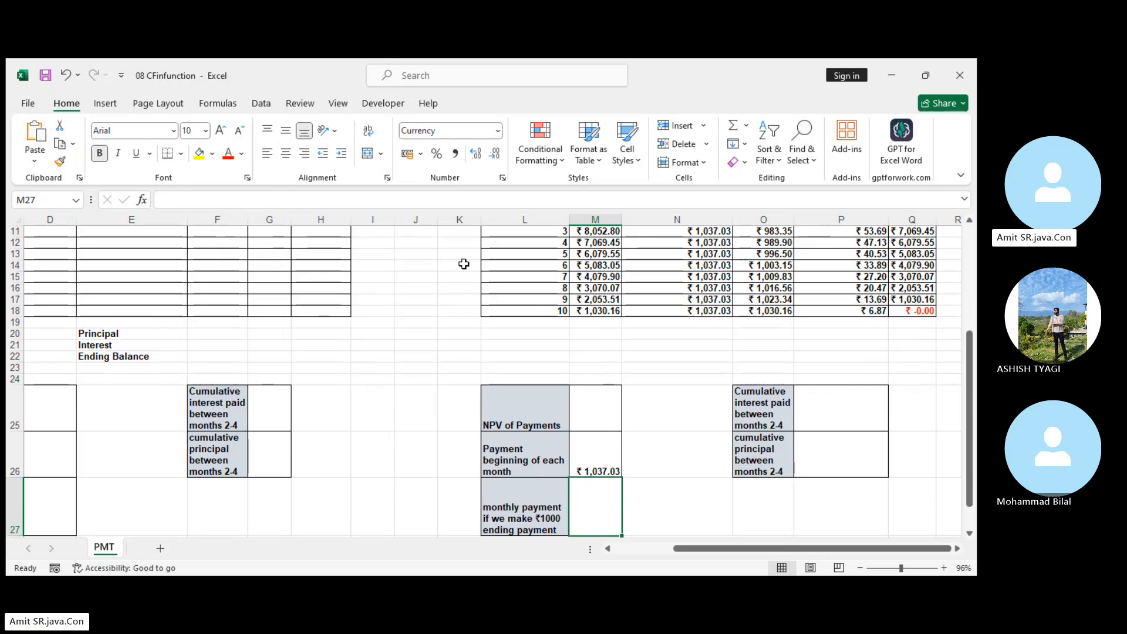
# Set the type argument of the PMT formula in M26 back to 1 for beginning-of-month payments.
pyautogui.click(590, 472)
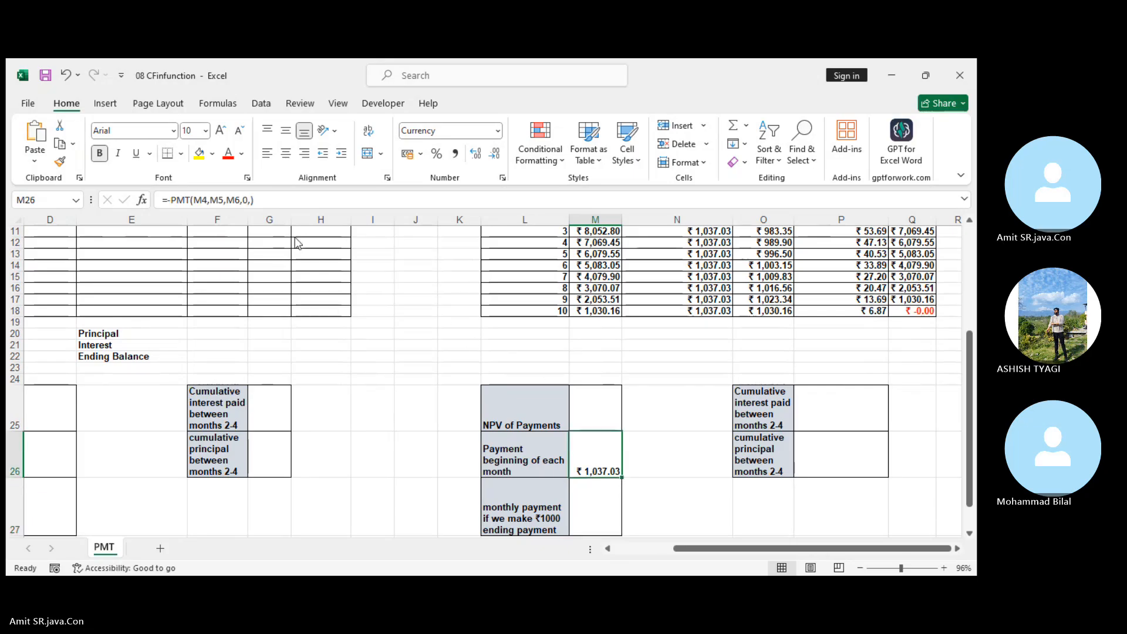
pyautogui.click(269, 201)
pyautogui.press('BackSpace')
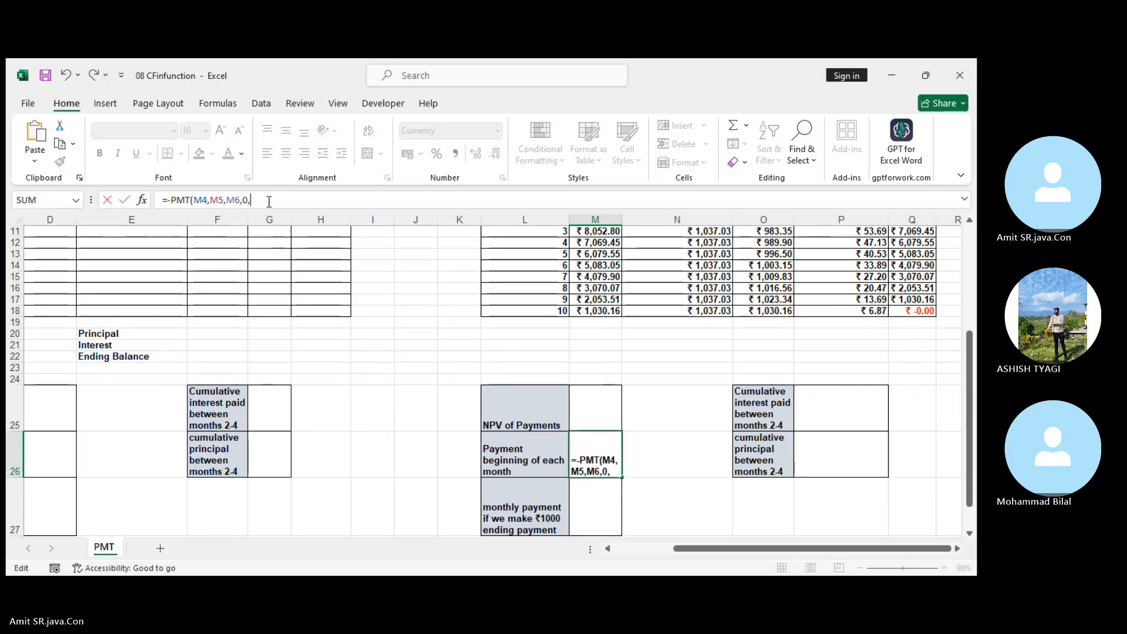
pyautogui.write('1')
pyautogui.press('Return')
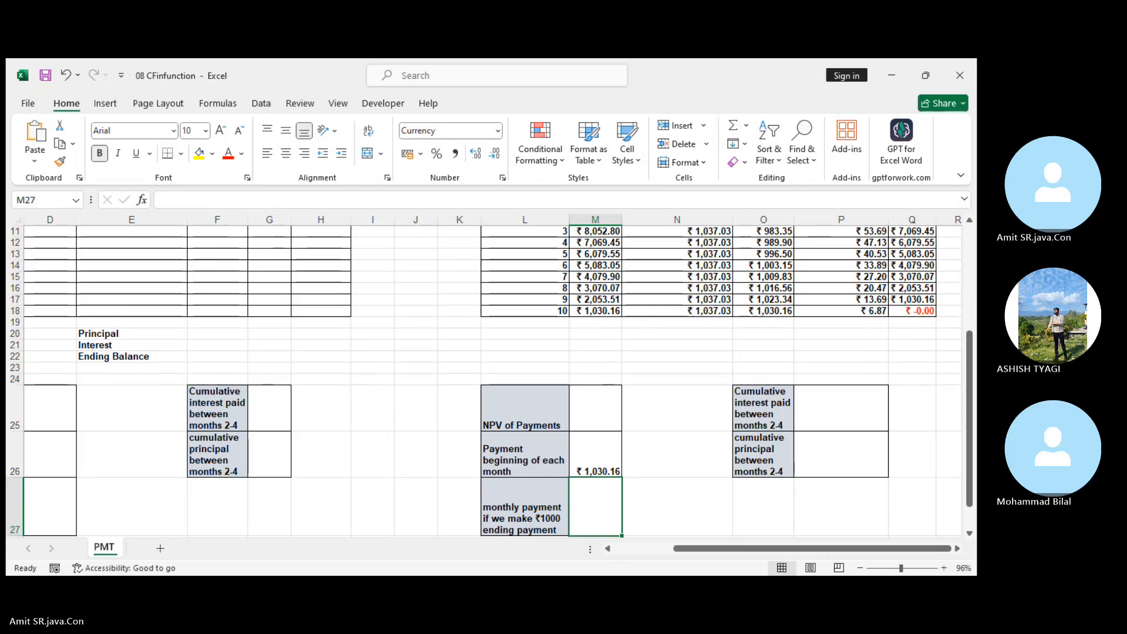
pyautogui.hotkey('alt', 'Tab')
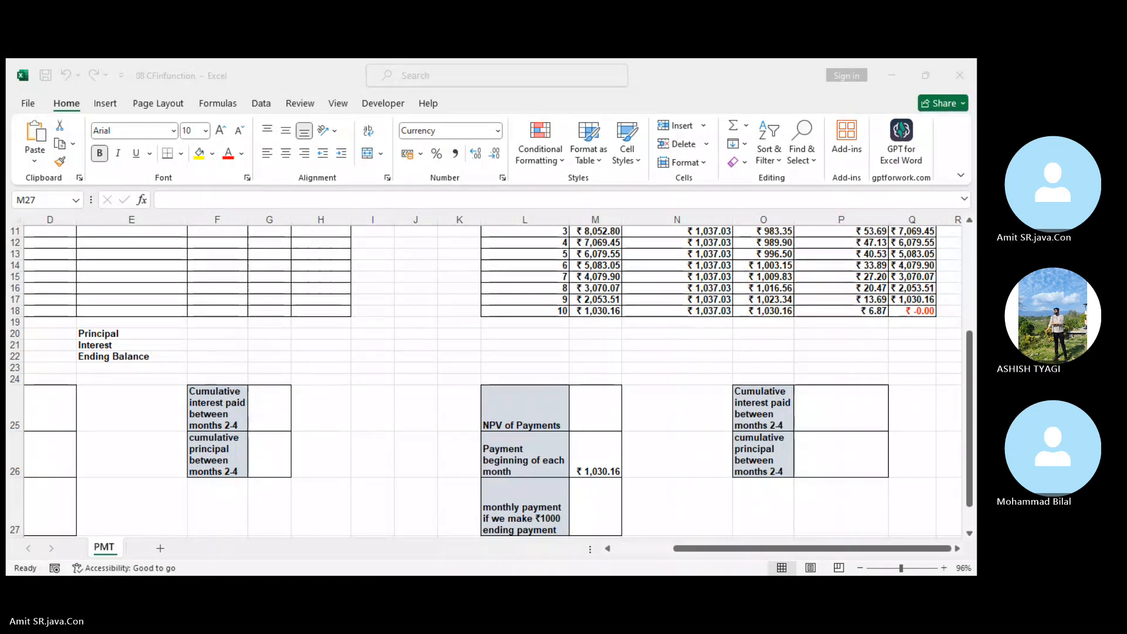
pyautogui.click(578, 528)
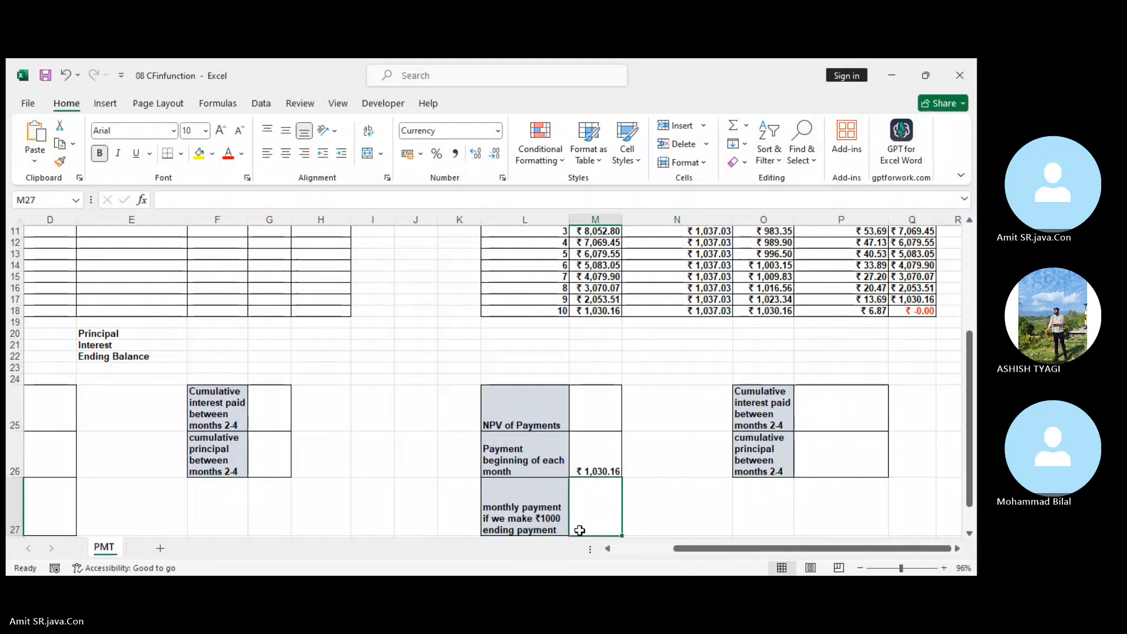
pyautogui.click(179, 314)
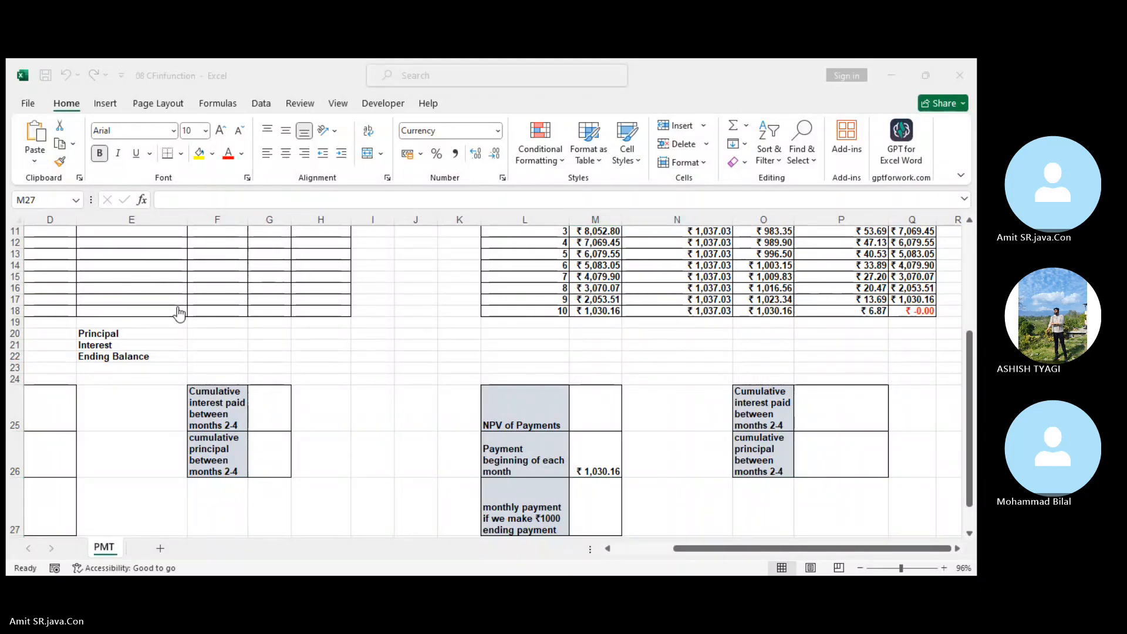